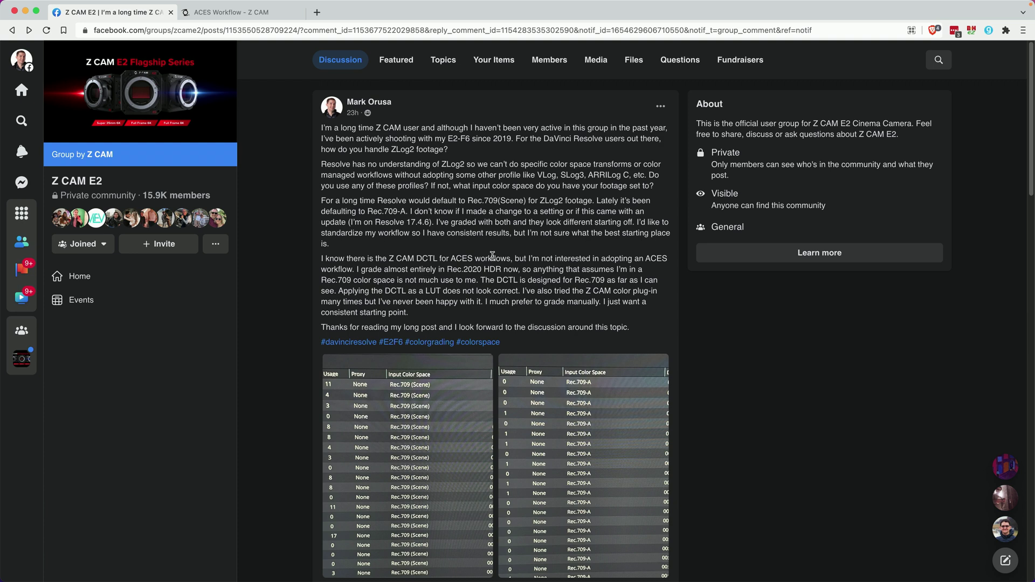
Read through the Z CAM E2 group post about handling ZLog2 footage in DaVinci Resolve and its comments
{"action": "scroll", "coordinate": [482, 335], "scroll_direction": "down", "scroll_amount": 4}
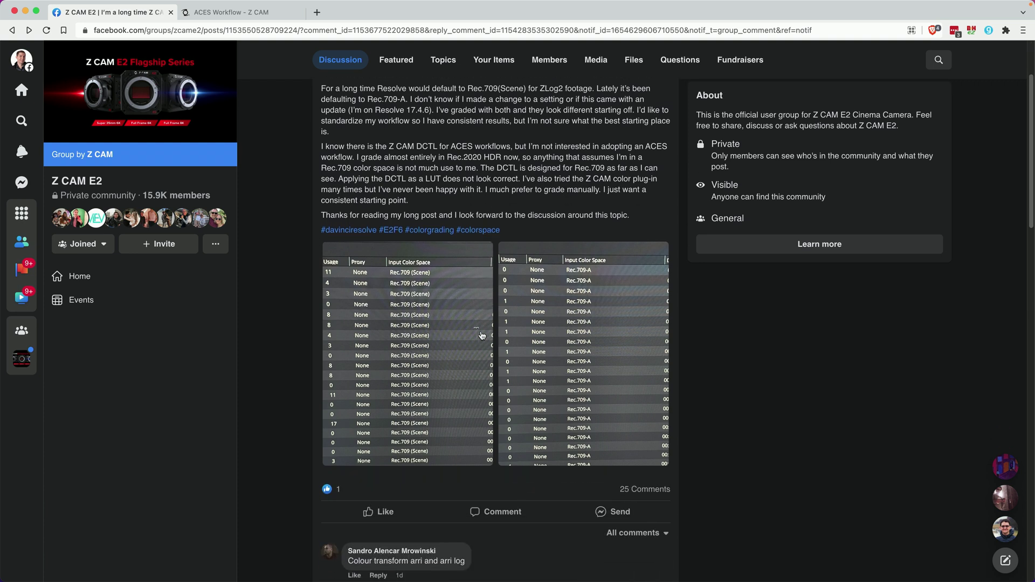
{"action": "scroll", "coordinate": [427, 337], "scroll_direction": "down", "scroll_amount": 8}
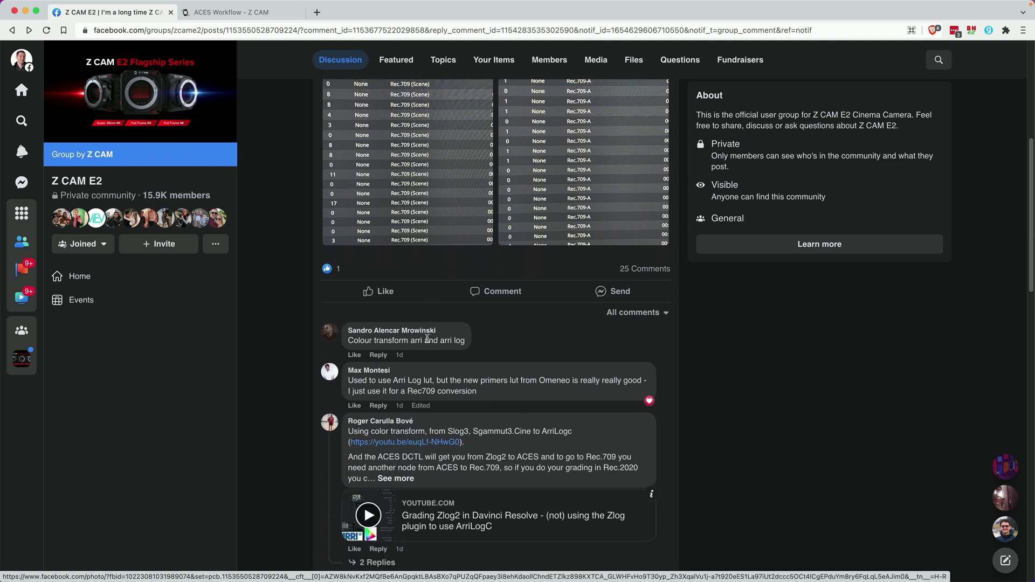
{"action": "scroll", "coordinate": [426, 338], "scroll_direction": "down", "scroll_amount": 17}
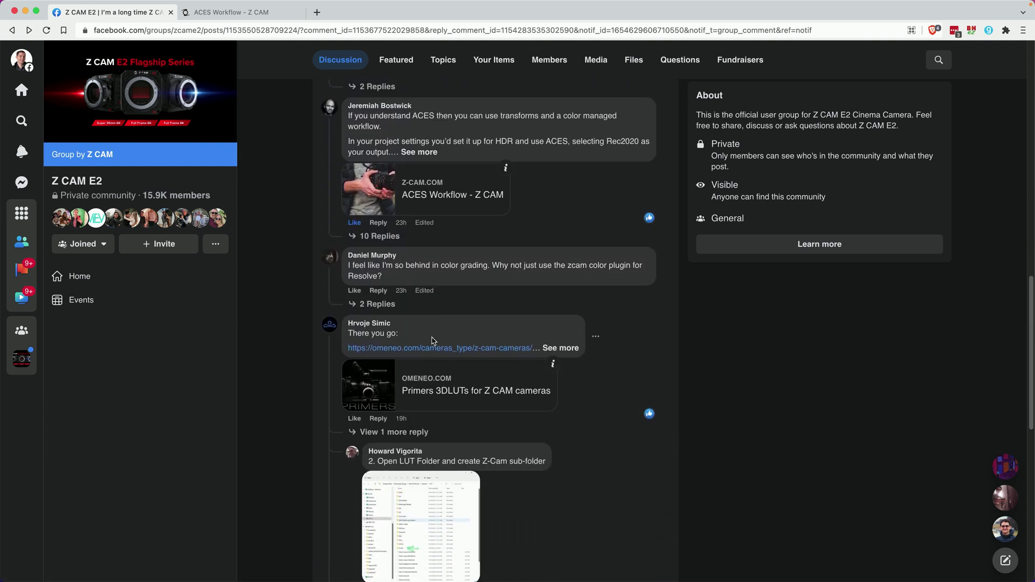
{"action": "scroll", "coordinate": [433, 342], "scroll_direction": "up", "scroll_amount": 4}
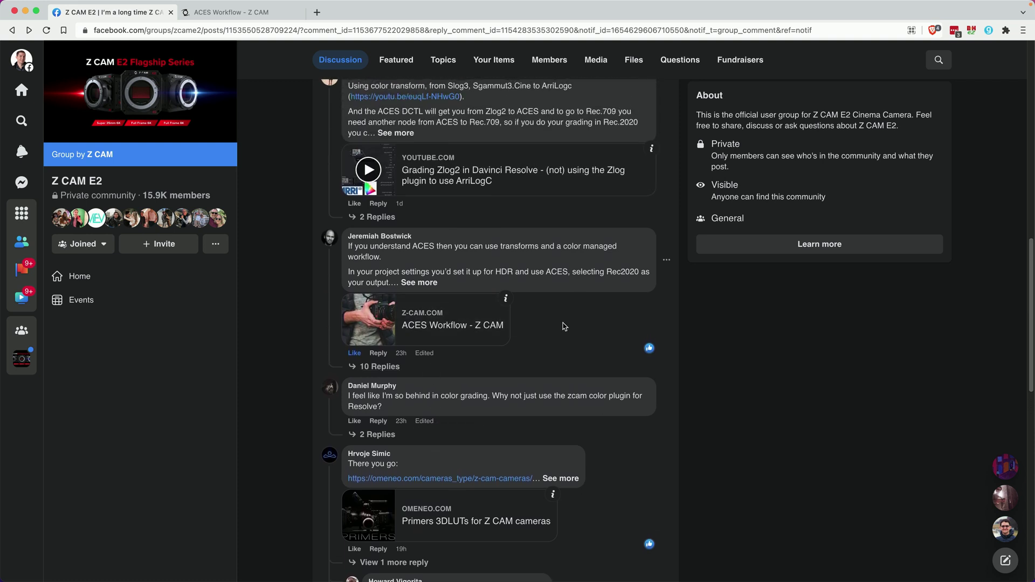
{"action": "scroll", "coordinate": [563, 327], "scroll_direction": "up", "scroll_amount": 9}
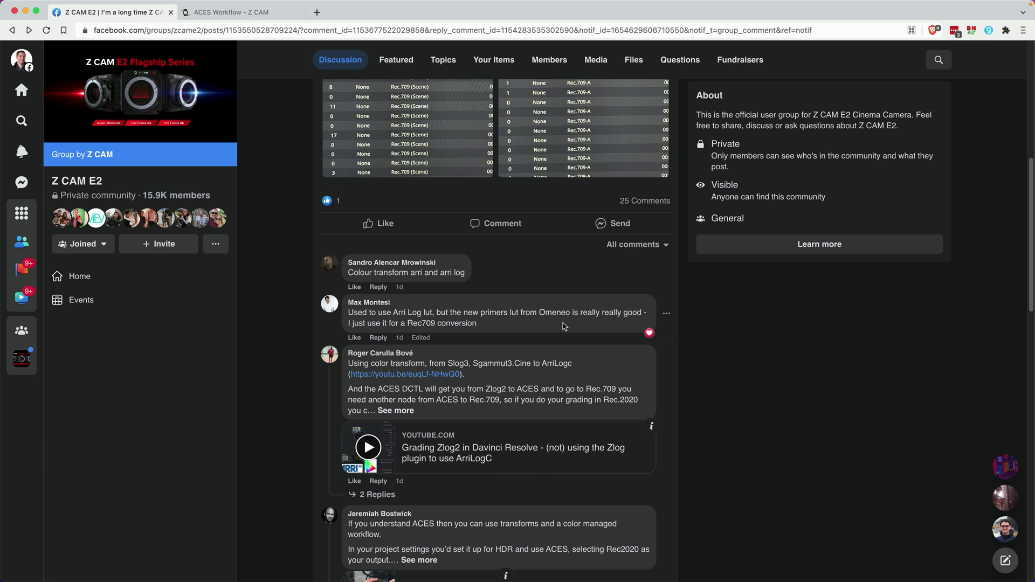
Switch to DaVinci Resolve and set the project's timeline color space to Rec.709 Gamma 2.4, keeping DaVinci YRGB color science
{"action": "key", "text": "super+Tab"}
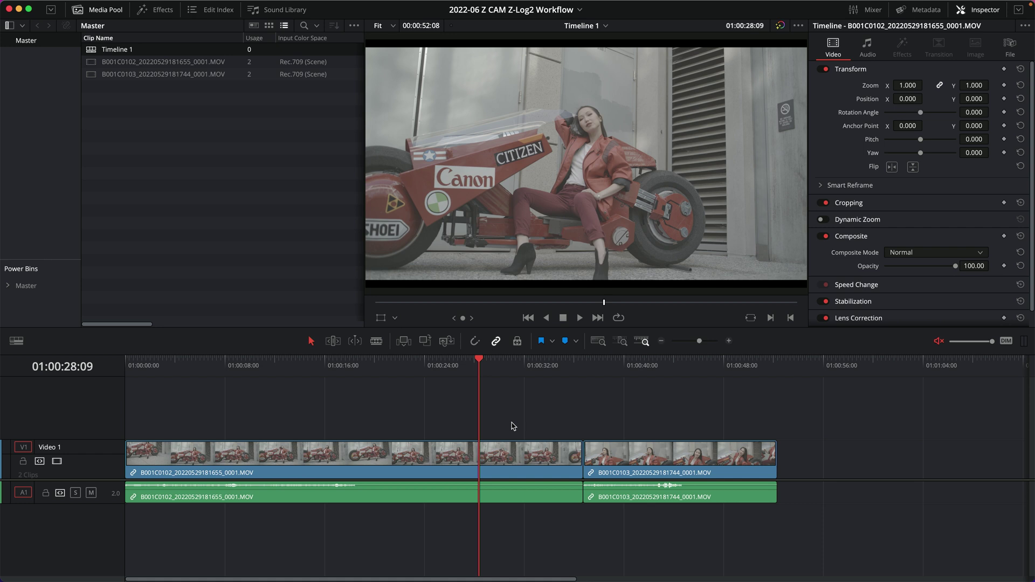
{"action": "key", "text": "shift+9"}
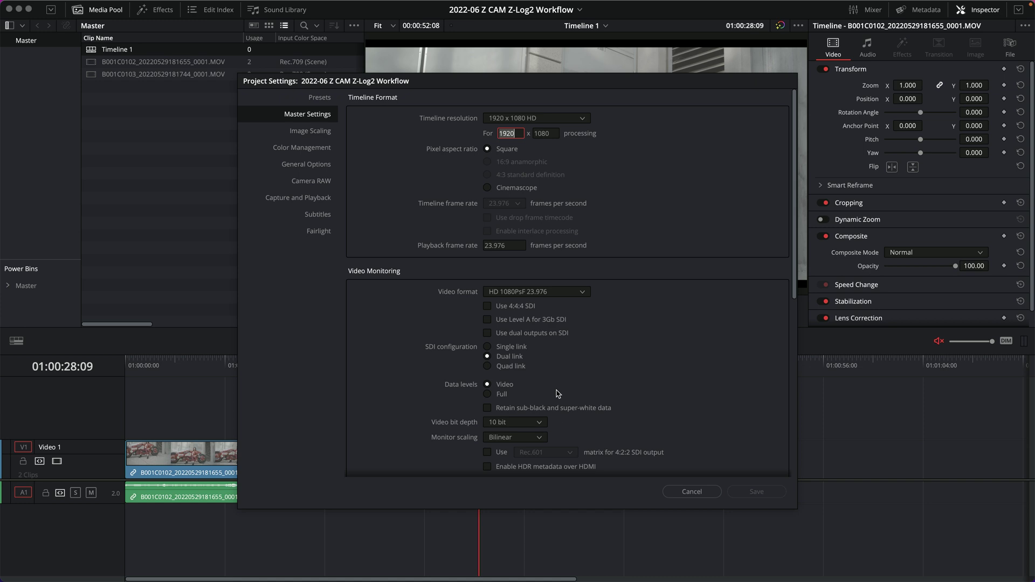
{"action": "left_click", "coordinate": [308, 148]}
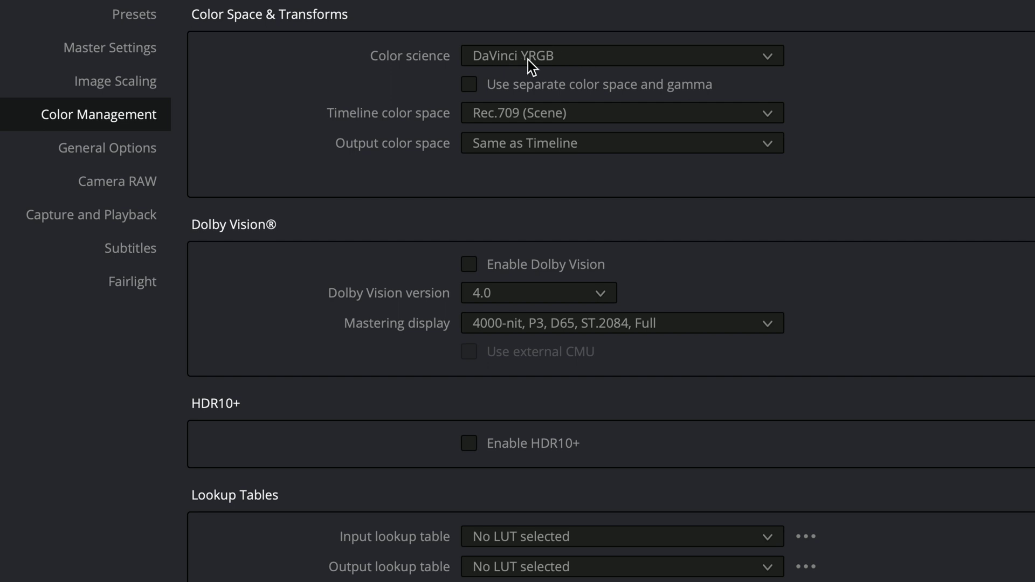
{"action": "left_click", "coordinate": [568, 60]}
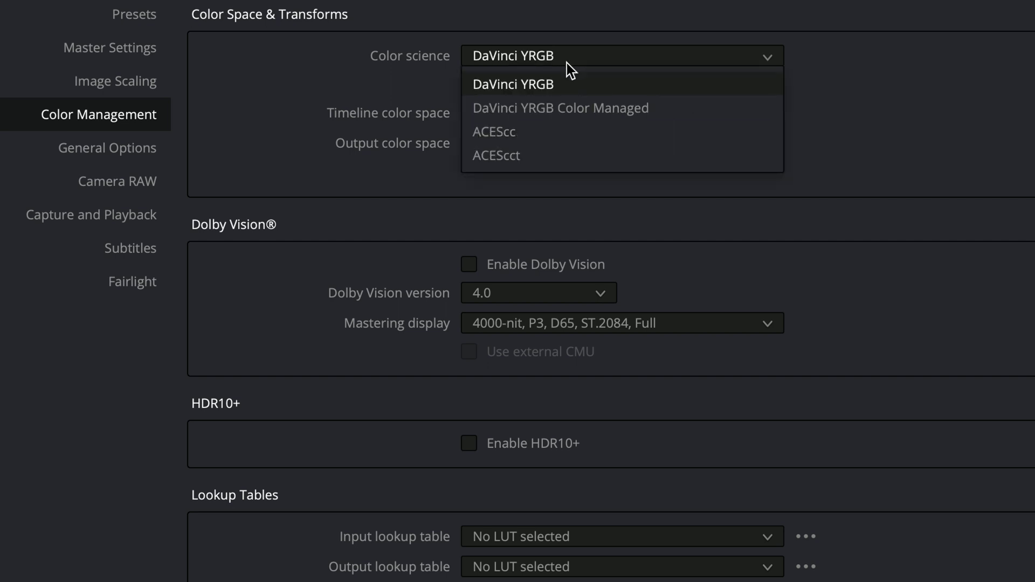
{"action": "left_click", "coordinate": [348, 92]}
{"action": "left_click", "coordinate": [548, 115]}
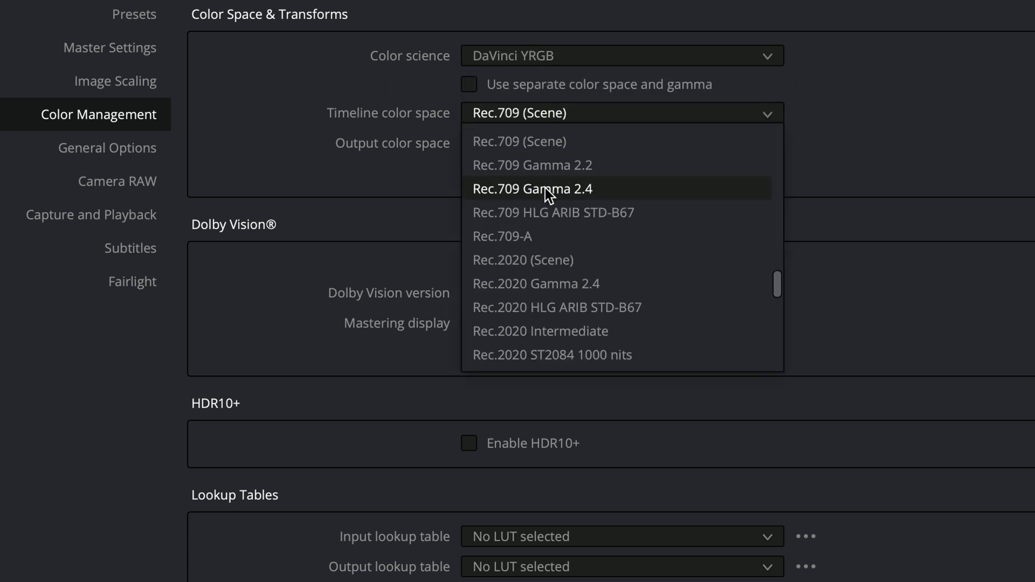
{"action": "left_click", "coordinate": [570, 192]}
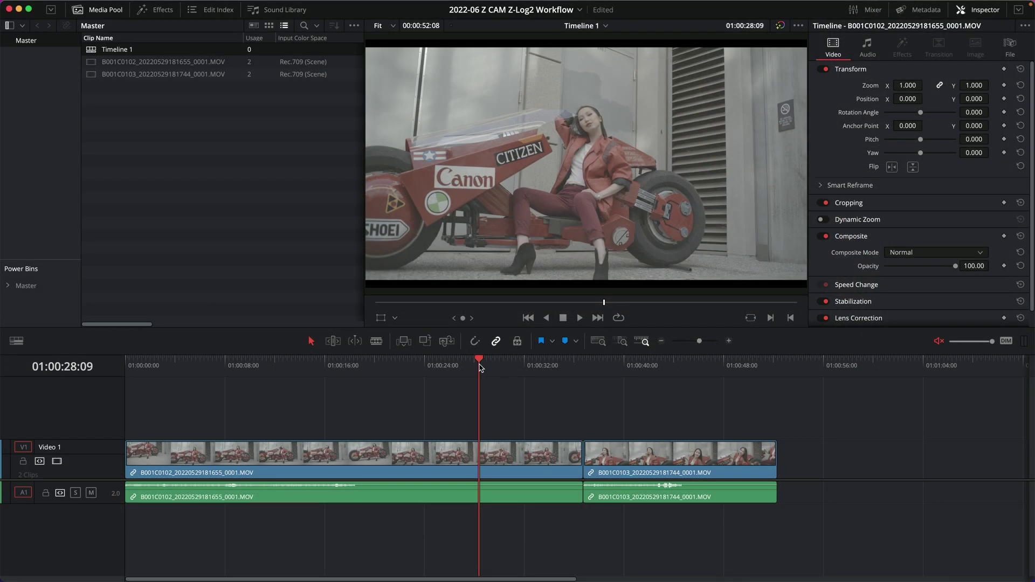
Move the playhead on the timeline and raise the second clip's contrast to about 1.348 in the primaries
{"action": "left_click_drag", "start_coordinate": [480, 361], "coordinate": [451, 370]}
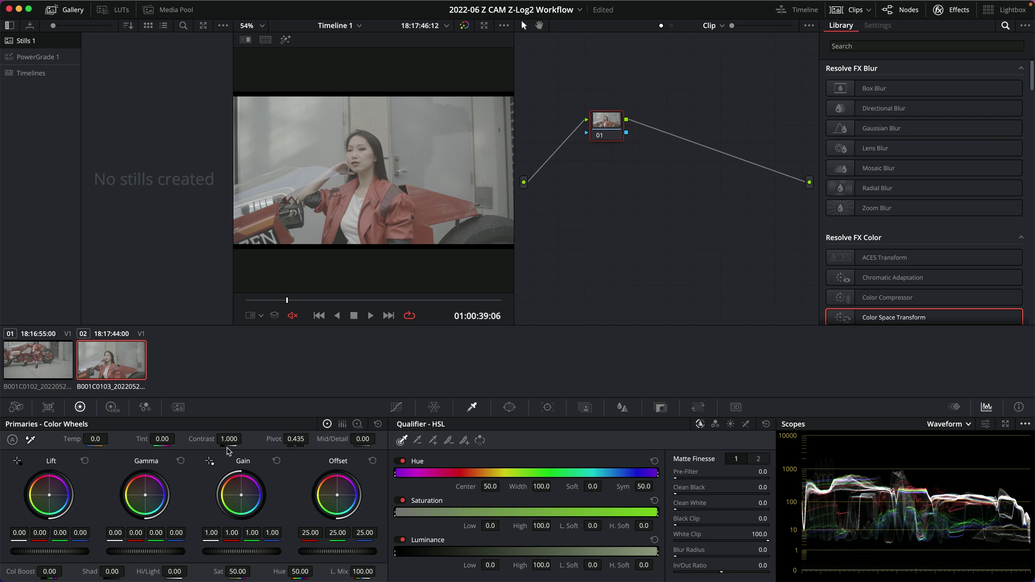
{"action": "left_click_drag", "start_coordinate": [226, 438], "coordinate": [250, 438]}
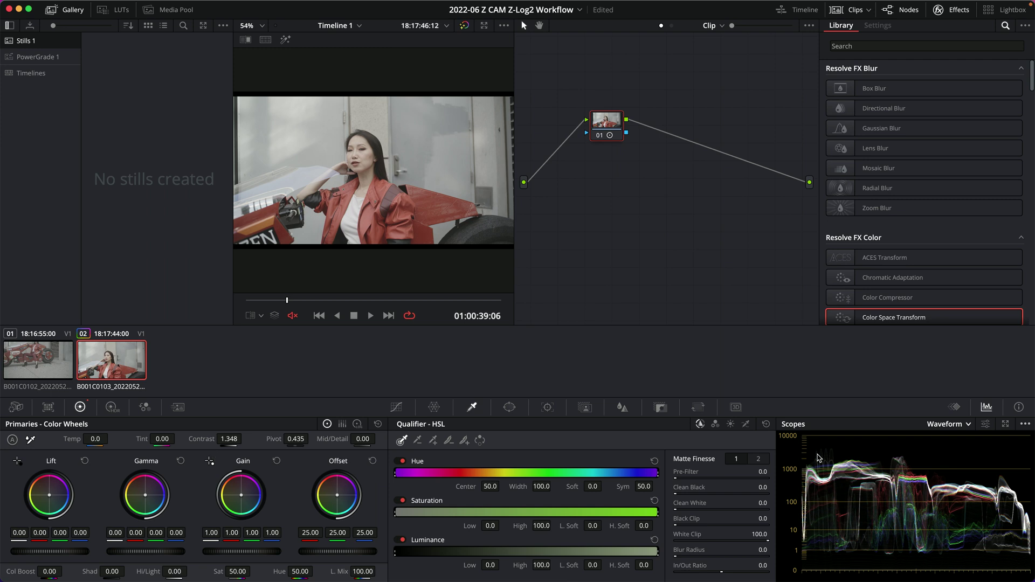
Switch the waveform scope to the 10-bit scale (0–1023) and hide the stills gallery to enlarge the viewer
{"action": "left_click", "coordinate": [1025, 424]}
{"action": "mouse_move", "coordinate": [968, 436]}
{"action": "left_click", "coordinate": [916, 437]}
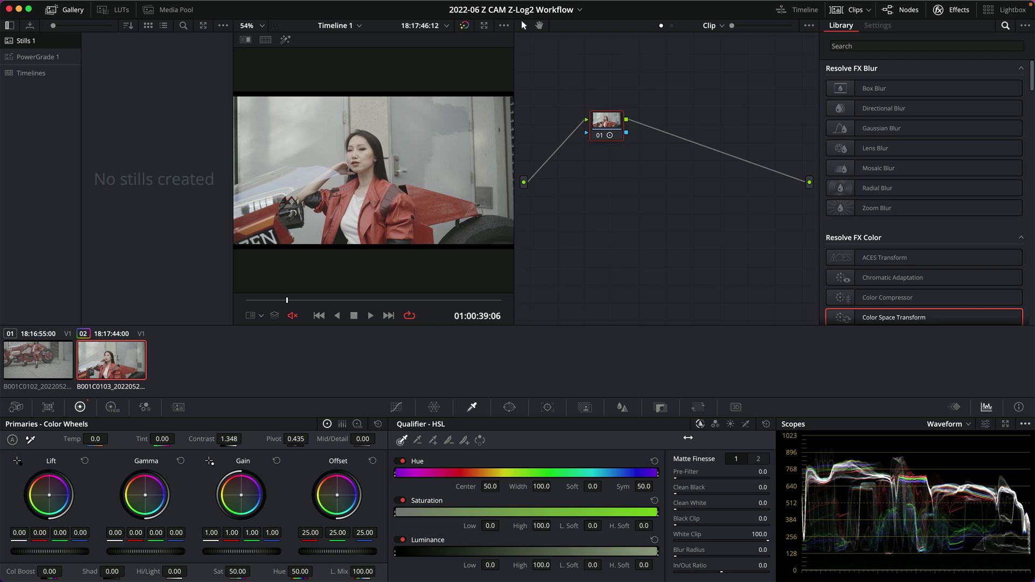
{"action": "left_click", "coordinate": [71, 10]}
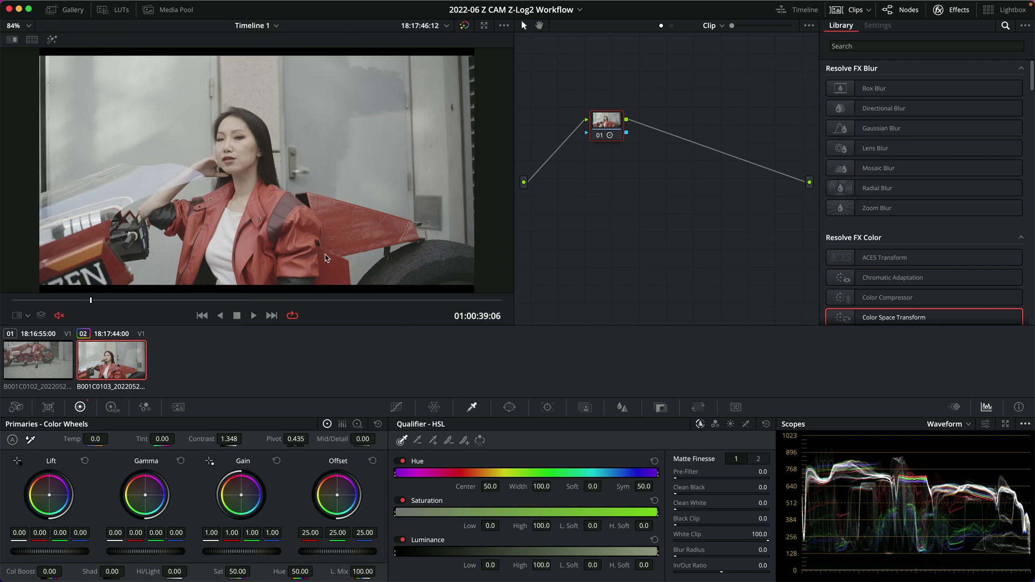
Try another contrast adjustment on the second clip, scrub to a frame further on, and reset the contrast to 1.000
{"action": "left_click_drag", "start_coordinate": [229, 438], "coordinate": [243, 439]}
{"action": "left_click_drag", "start_coordinate": [145, 304], "coordinate": [369, 308]}
{"action": "double_click", "coordinate": [208, 440]}
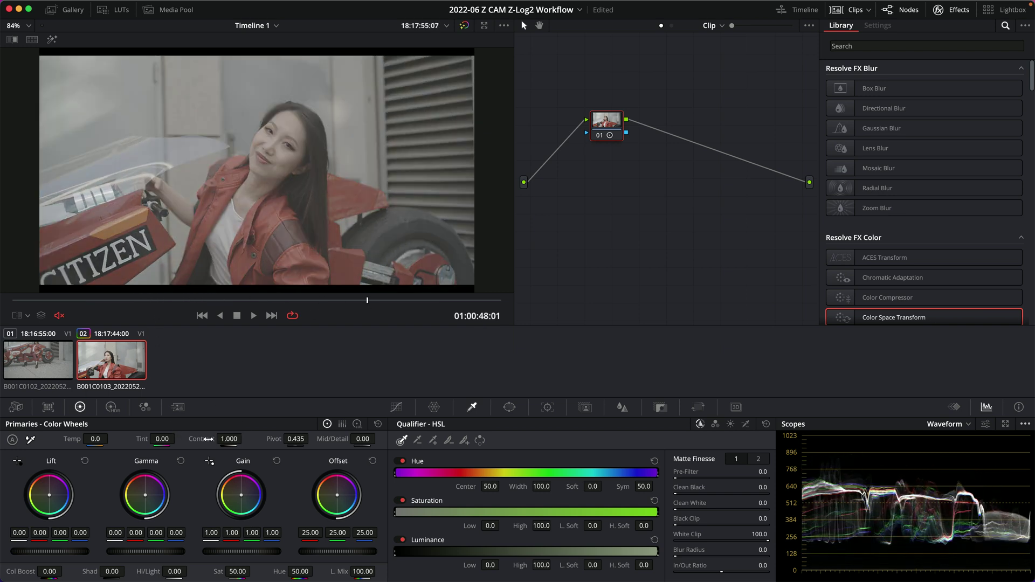
Change the project's color science to DaVinci YRGB Color Managed and save the project settings
{"action": "key", "text": "shift+9"}
{"action": "left_click", "coordinate": [516, 118]}
{"action": "left_click", "coordinate": [521, 144]}
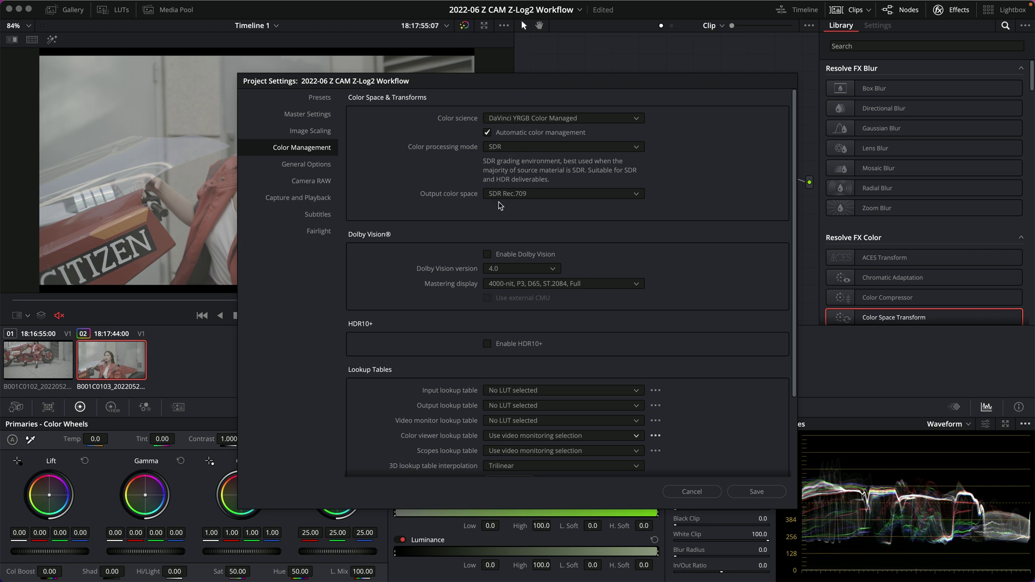
{"action": "left_click", "coordinate": [756, 491]}
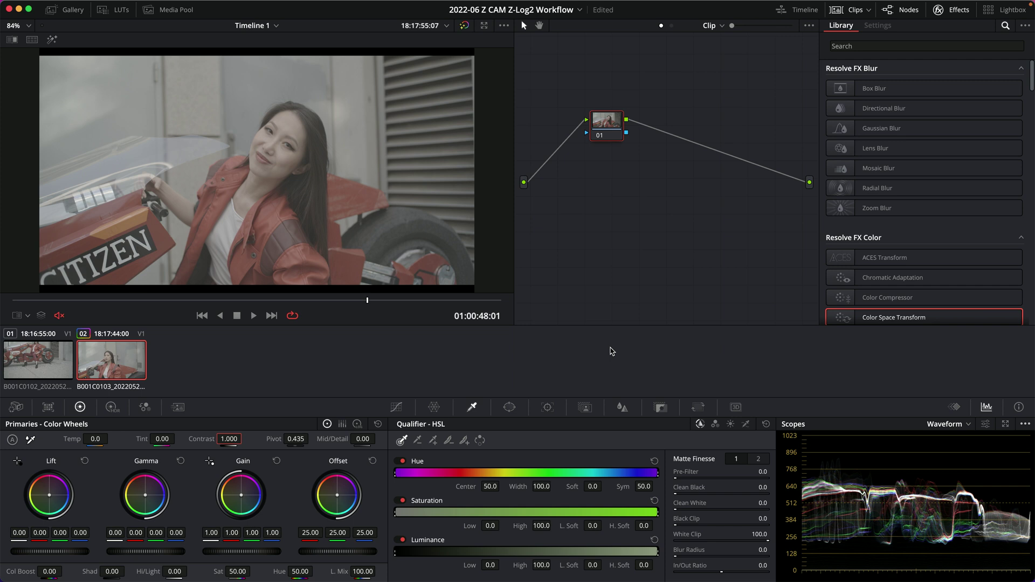
On the Edit page, set clip B001C0102's input color space to ARRI Log C and park the playhead on it at 01:00:29:04
{"action": "key", "text": "shift+4"}
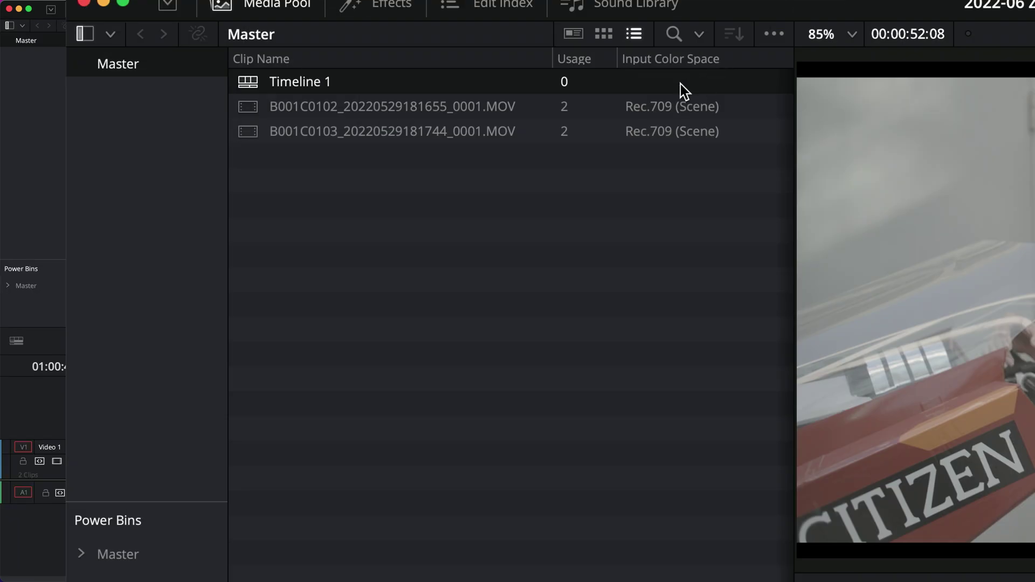
{"action": "left_click", "coordinate": [653, 105]}
{"action": "scroll", "coordinate": [651, 110], "scroll_direction": "right", "scroll_amount": 3}
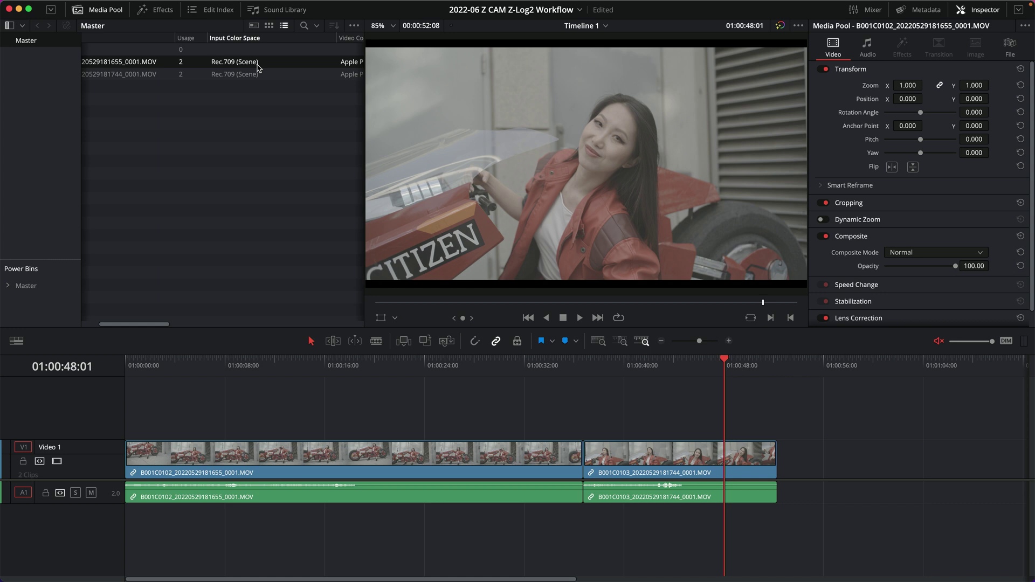
{"action": "right_click", "coordinate": [258, 67]}
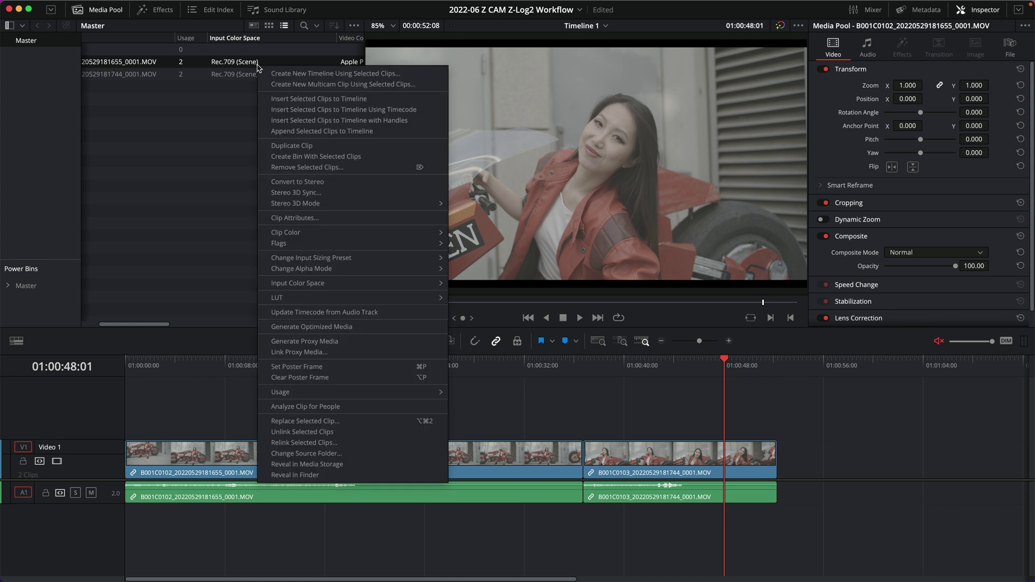
{"action": "mouse_move", "coordinate": [380, 283]}
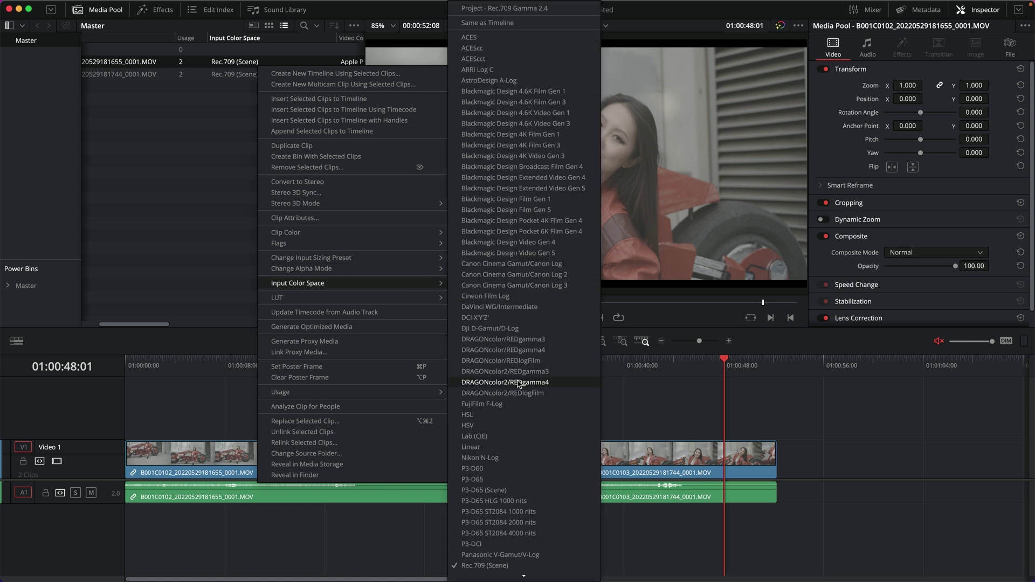
{"action": "scroll", "coordinate": [519, 397], "scroll_direction": "down", "scroll_amount": 10}
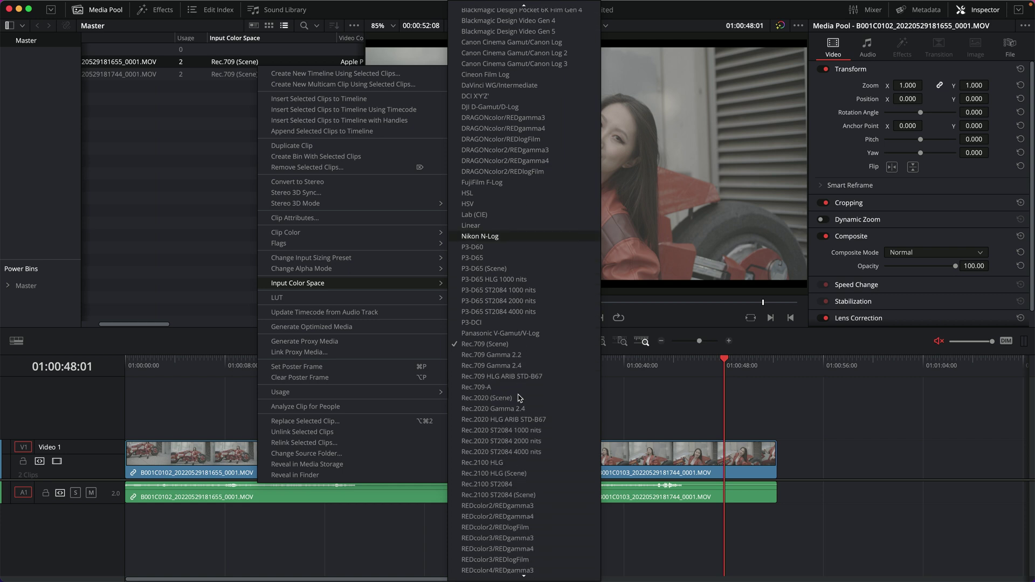
{"action": "scroll", "coordinate": [519, 398], "scroll_direction": "down", "scroll_amount": 6}
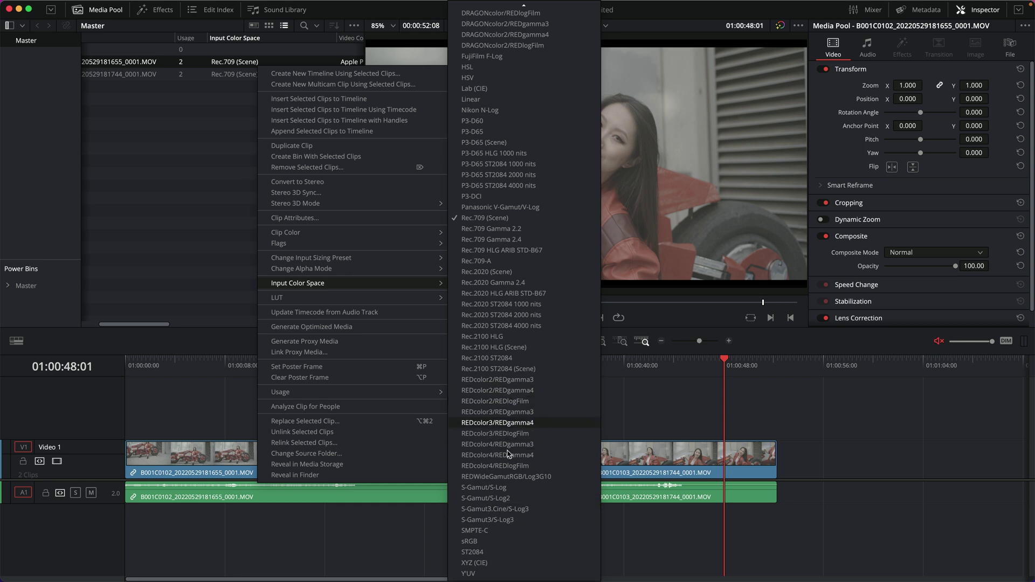
{"action": "scroll", "coordinate": [528, 428], "scroll_direction": "up", "scroll_amount": 10}
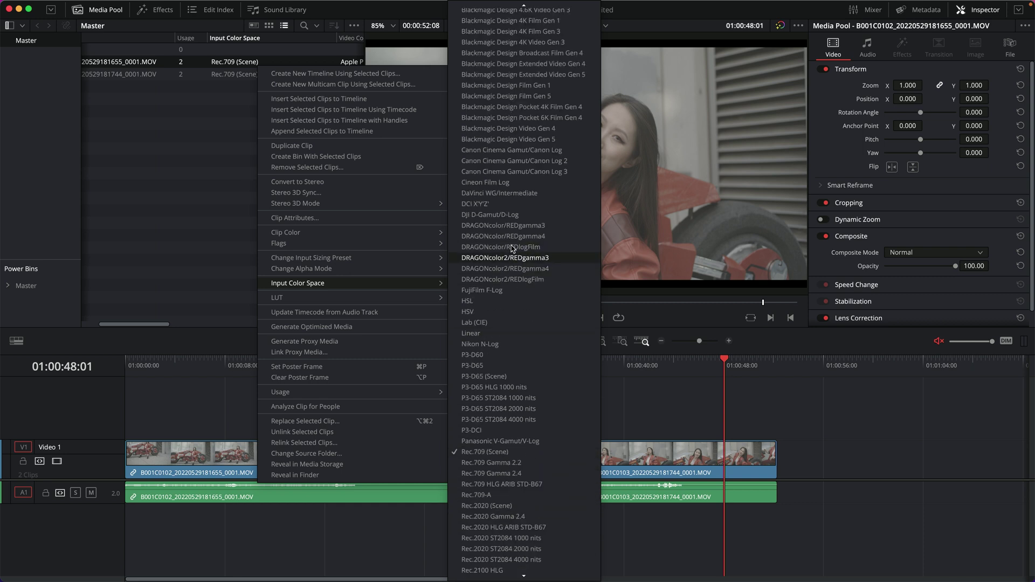
{"action": "scroll", "coordinate": [505, 271], "scroll_direction": "up", "scroll_amount": 4}
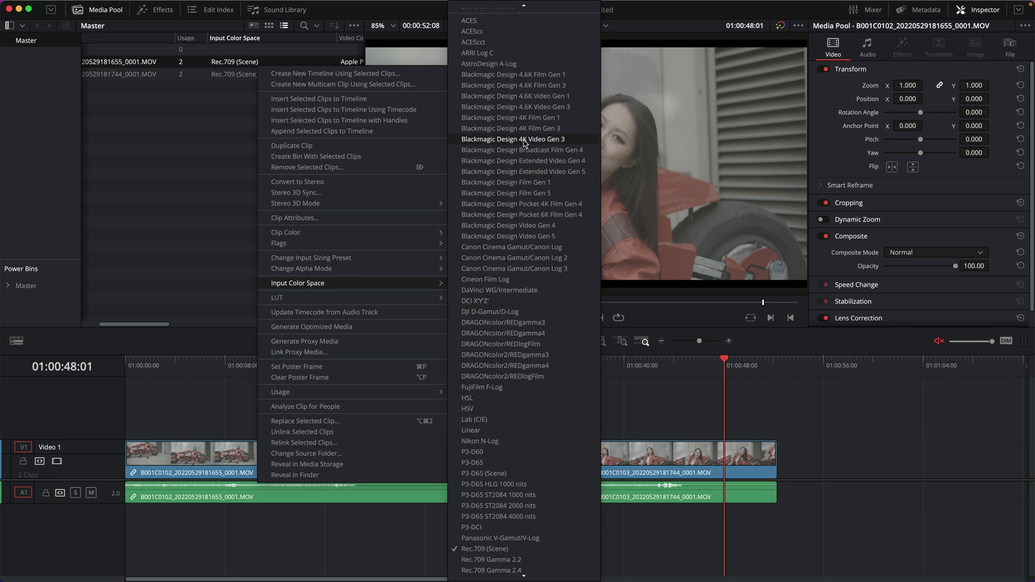
{"action": "left_click", "coordinate": [483, 54]}
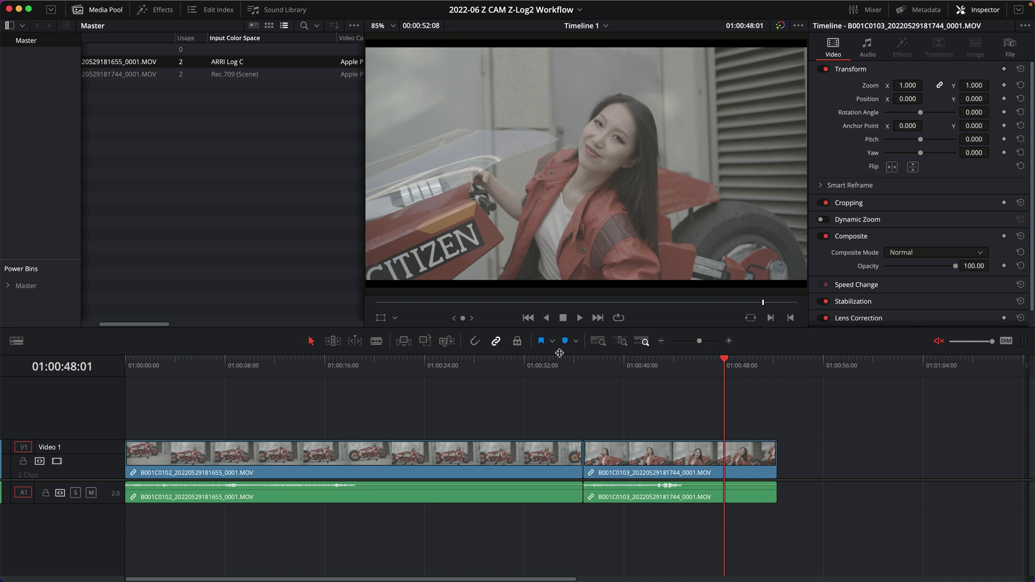
{"action": "left_click", "coordinate": [490, 362]}
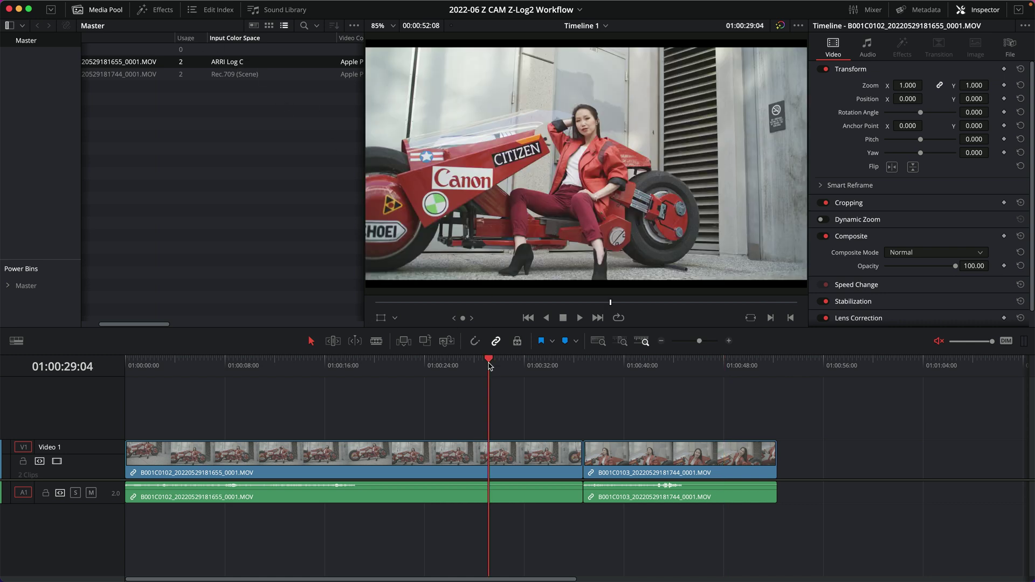
Set clip B001C0102's input color space back to Rec.709 (Scene) to compare the image
{"action": "right_click", "coordinate": [242, 64]}
{"action": "mouse_move", "coordinate": [385, 279]}
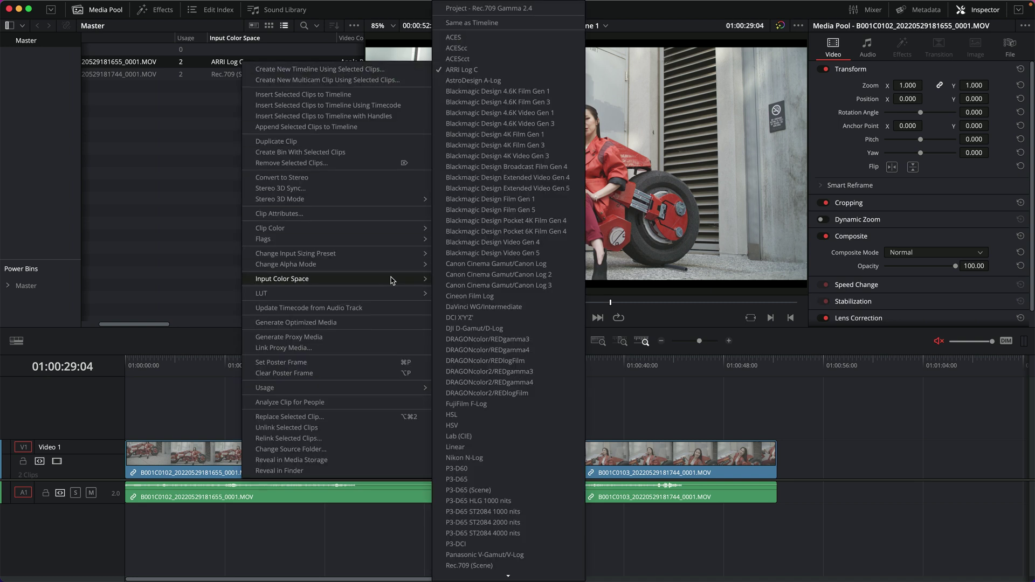
{"action": "scroll", "coordinate": [506, 473], "scroll_direction": "down", "scroll_amount": 5}
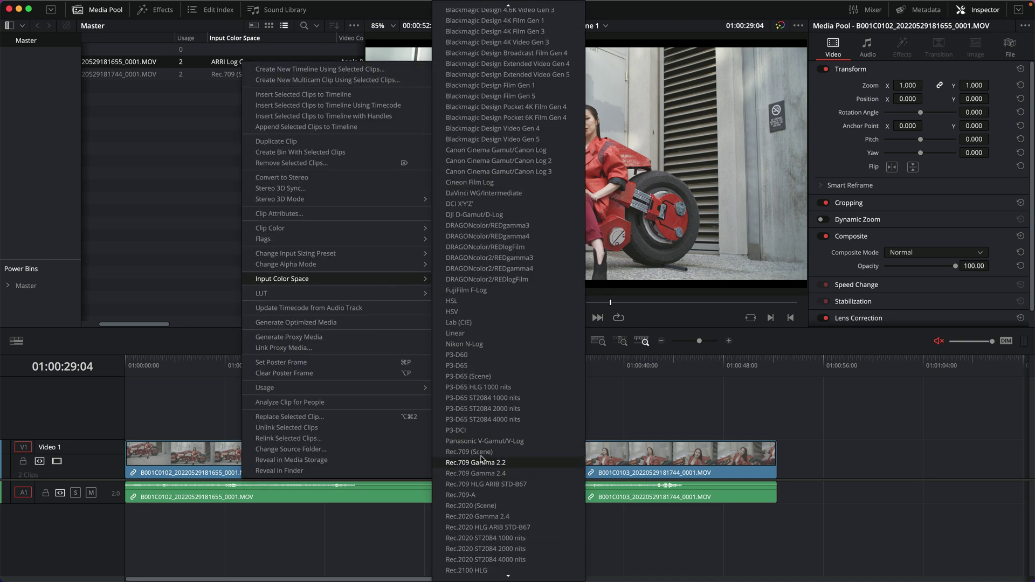
{"action": "left_click", "coordinate": [480, 451]}
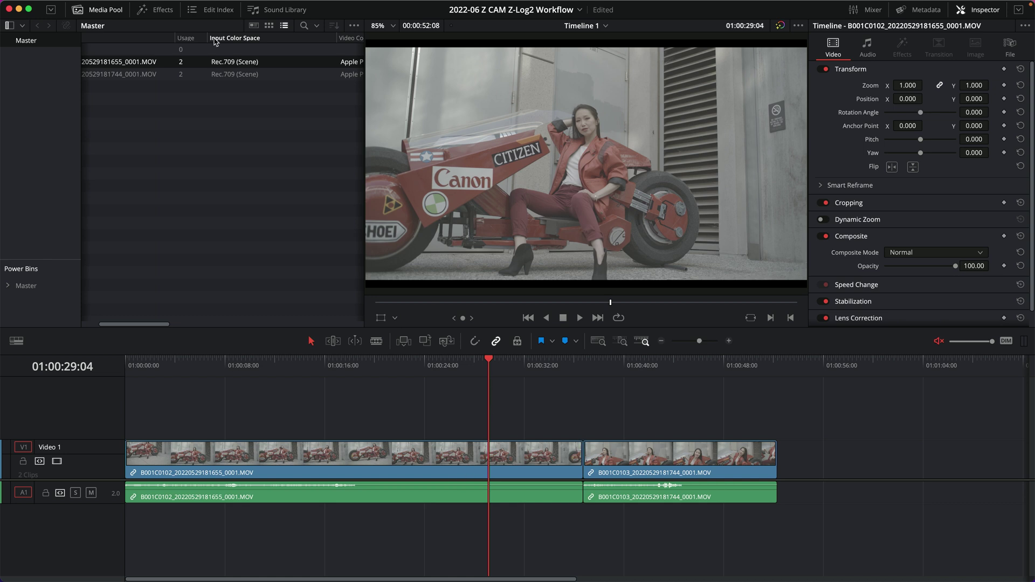
Reassign ARRI Log C as the input color space of clip B001C0102
{"action": "right_click", "coordinate": [230, 62]}
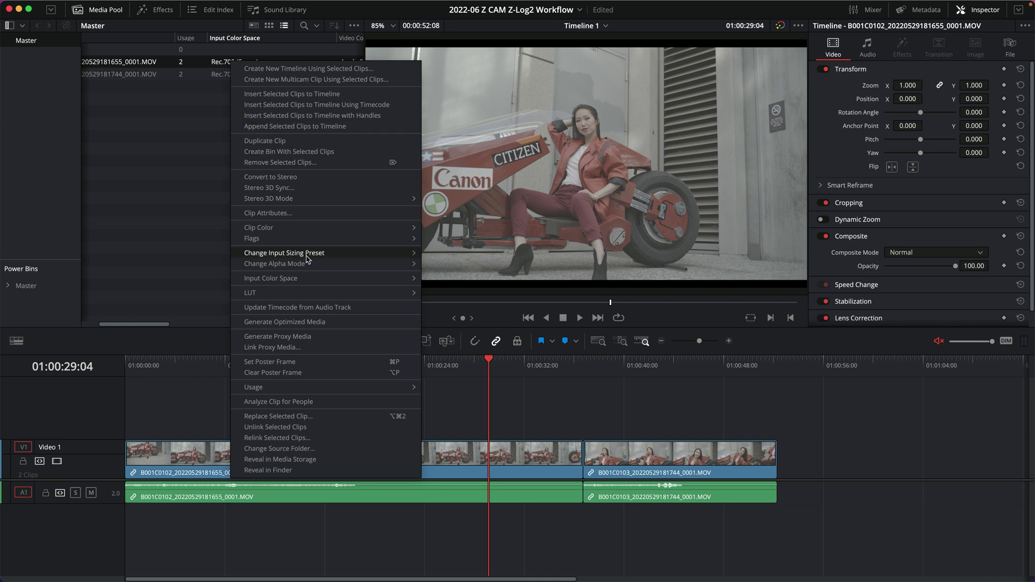
{"action": "mouse_move", "coordinate": [332, 279]}
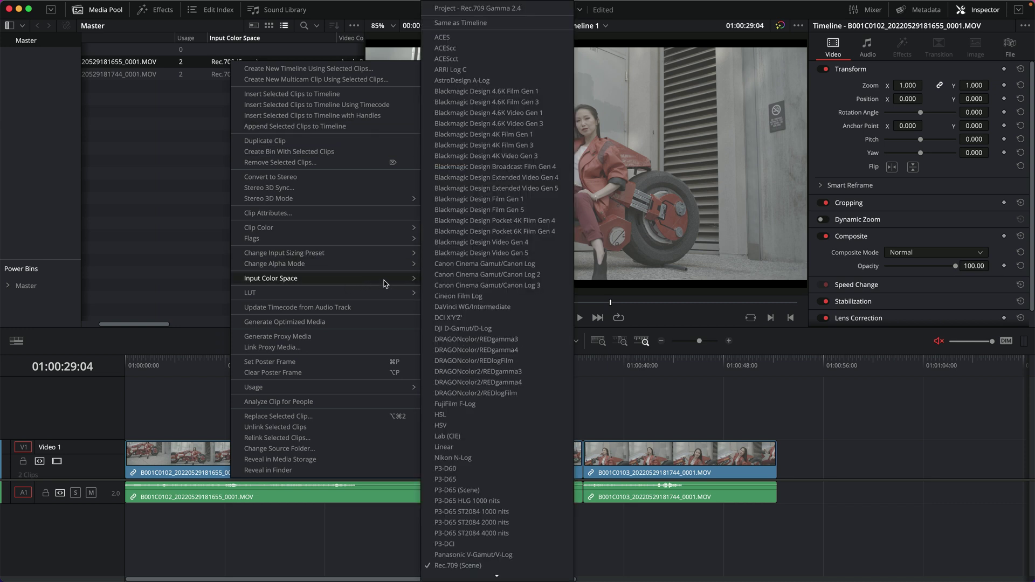
{"action": "left_click", "coordinate": [450, 71]}
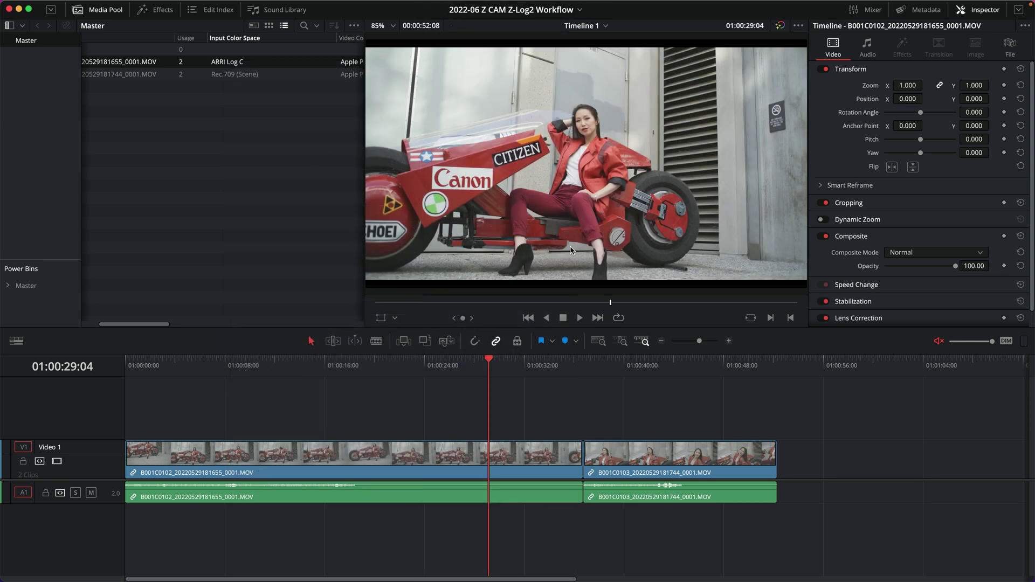
View the converted clip full screen, scrub through a few frames, and return to the Edit page
{"action": "key", "text": "super+f"}
{"action": "mouse_move", "coordinate": [560, 561]}
{"action": "left_mouse_down"}
{"action": "mouse_move", "coordinate": [543, 554]}
{"action": "mouse_move", "coordinate": [612, 554]}
{"action": "mouse_move", "coordinate": [547, 554]}
{"action": "left_mouse_up"}
{"action": "key", "text": "Escape"}
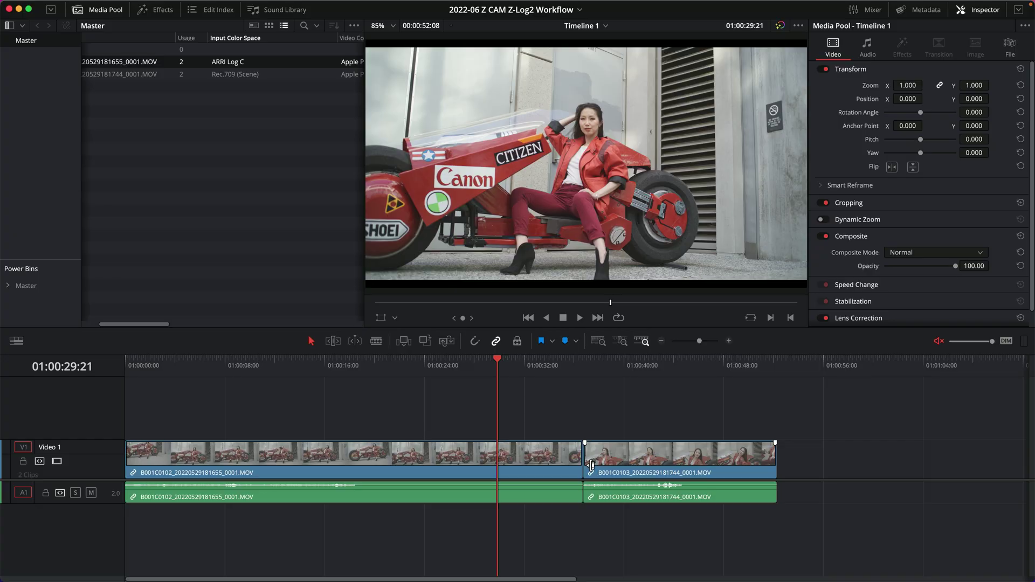
Check the clip on the Color page, and set clip B001C0102's input color space to S-Gamut3.Cine/S-Log3 on the Edit page
{"action": "key", "text": "shift+6"}
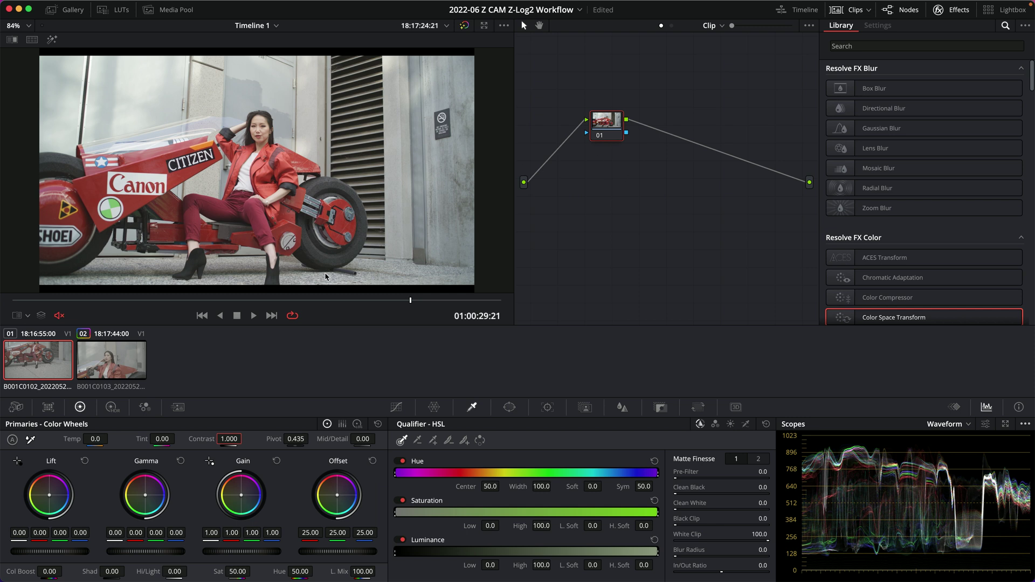
{"action": "key", "text": "shift+4"}
{"action": "left_click", "coordinate": [244, 62]}
{"action": "right_click", "coordinate": [245, 63]}
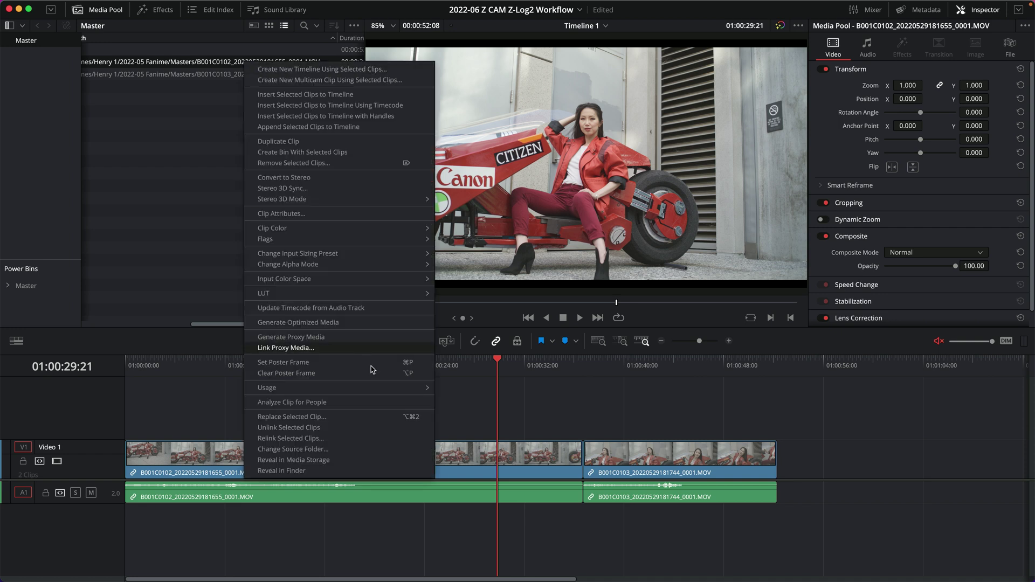
{"action": "mouse_move", "coordinate": [366, 293]}
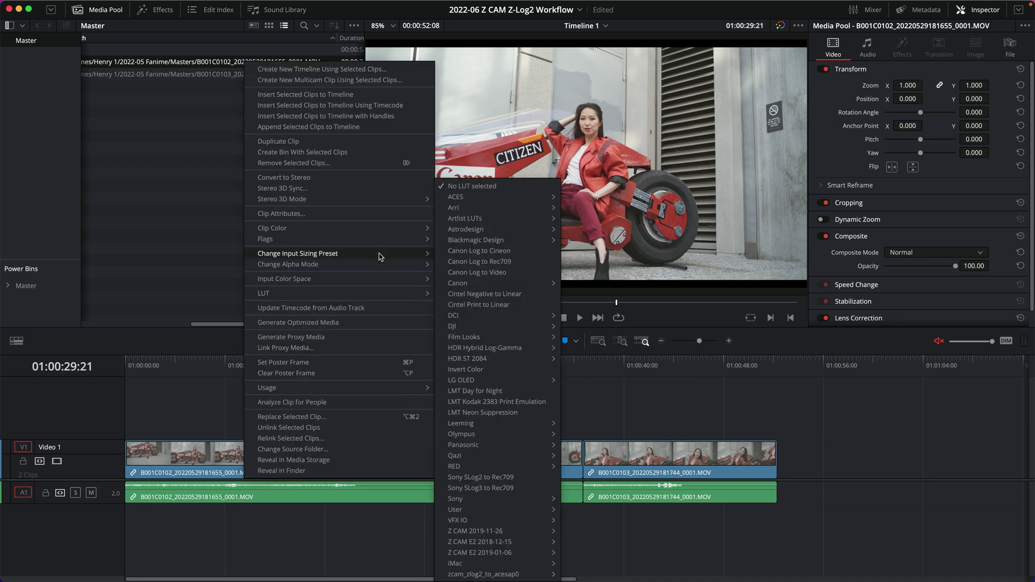
{"action": "mouse_move", "coordinate": [399, 282]}
{"action": "scroll", "coordinate": [526, 492], "scroll_direction": "down", "scroll_amount": 10}
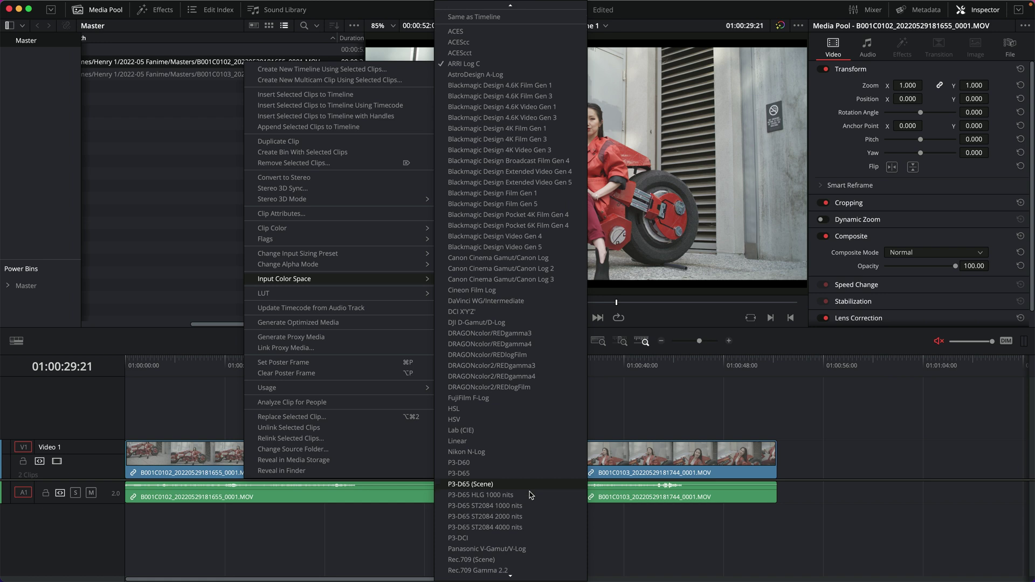
{"action": "scroll", "coordinate": [532, 496], "scroll_direction": "down", "scroll_amount": 3}
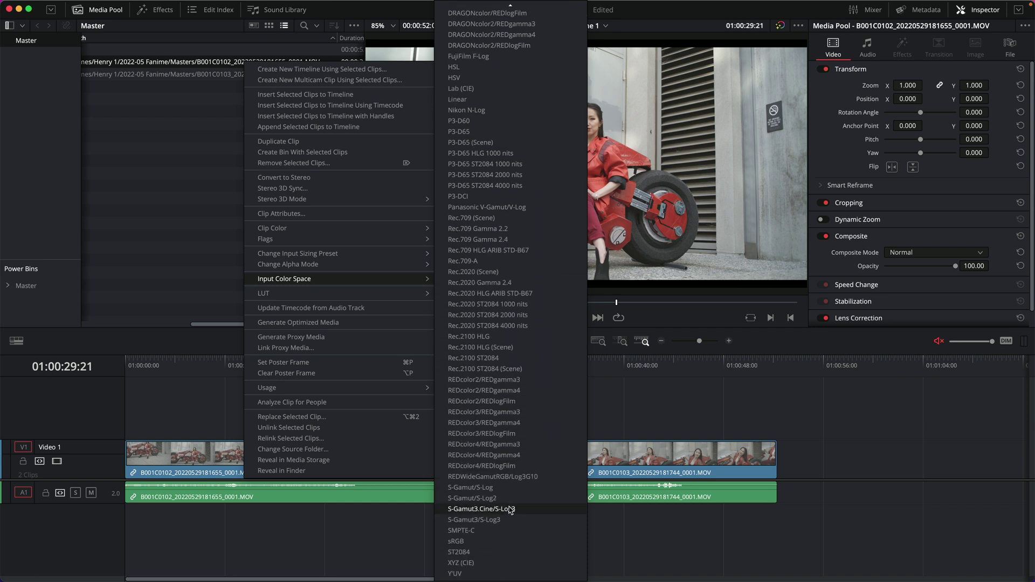
{"action": "left_click", "coordinate": [511, 509]}
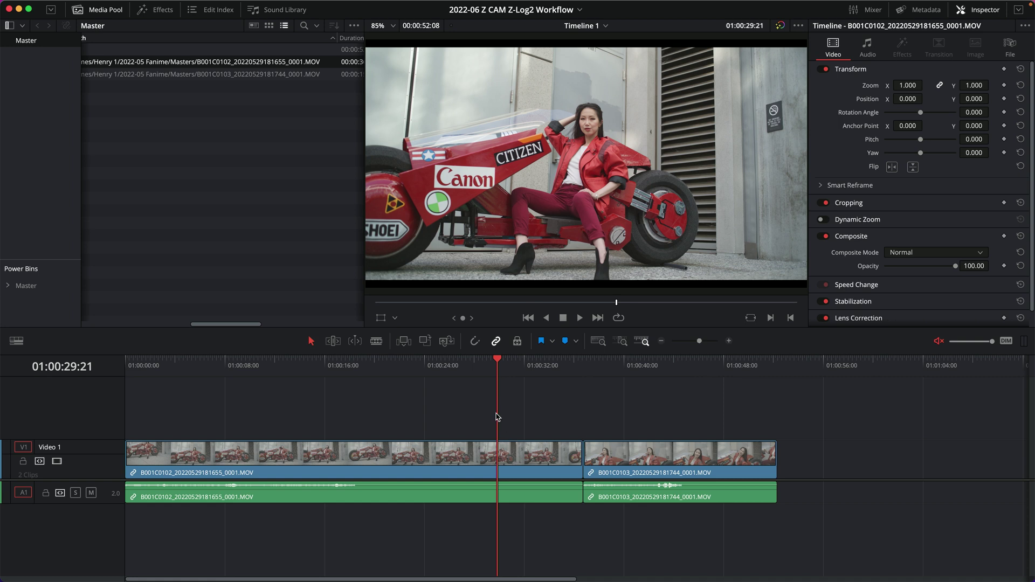
View the converted clip full screen, scrub back to 01:00:20:22, and return to the Edit page
{"action": "key", "text": "super+f"}
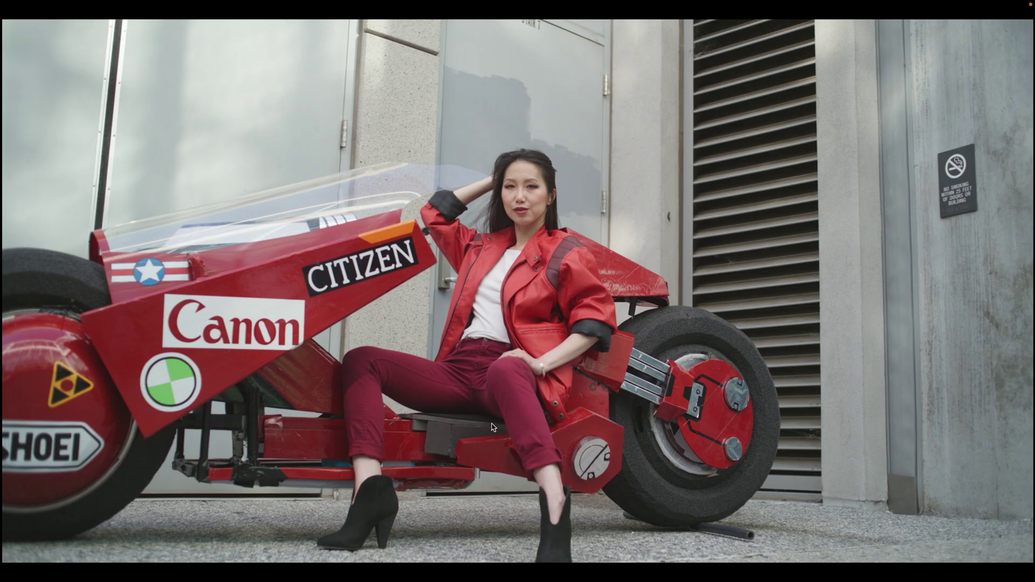
{"action": "left_click_drag", "start_coordinate": [520, 555], "coordinate": [482, 553]}
{"action": "key", "text": "Escape"}
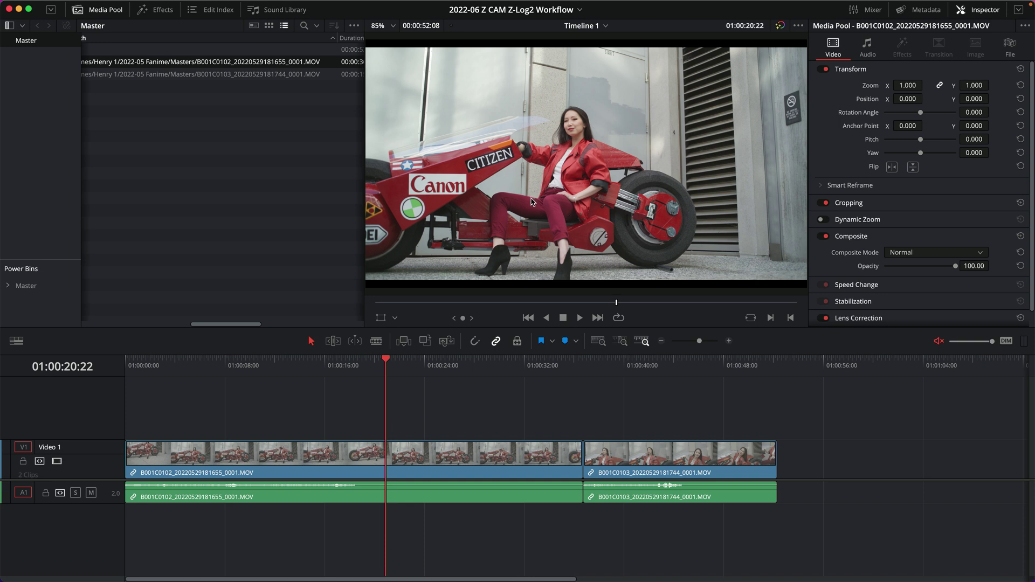
On the Color page, raise the first node's gain to 1.38 and test recovering the highlights with a second serial node at 0.69 gain
{"action": "key", "text": "shift+6"}
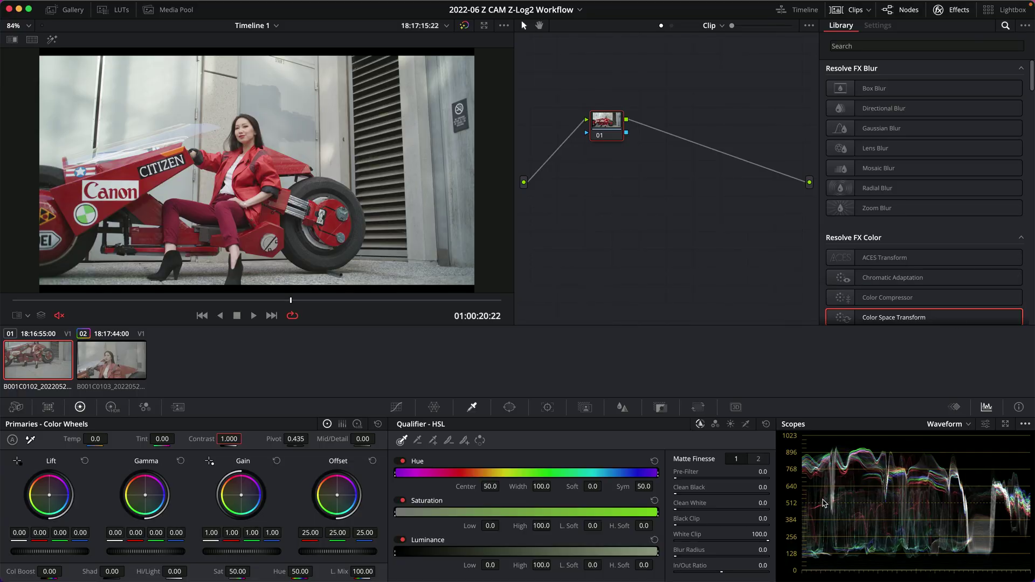
{"action": "left_click_drag", "start_coordinate": [235, 552], "coordinate": [274, 556]}
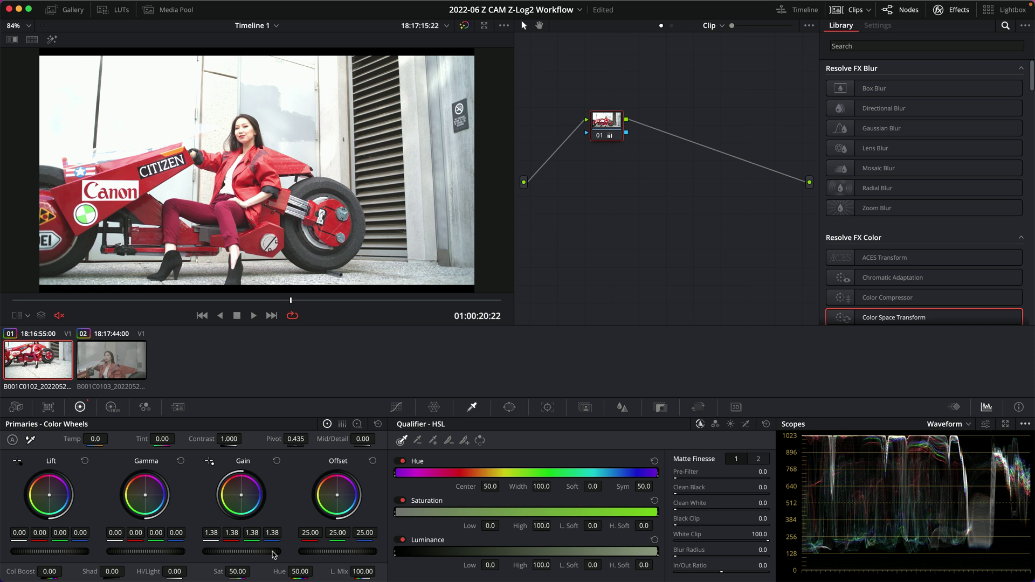
{"action": "key", "text": "alt+s"}
{"action": "left_click_drag", "start_coordinate": [269, 552], "coordinate": [235, 552]}
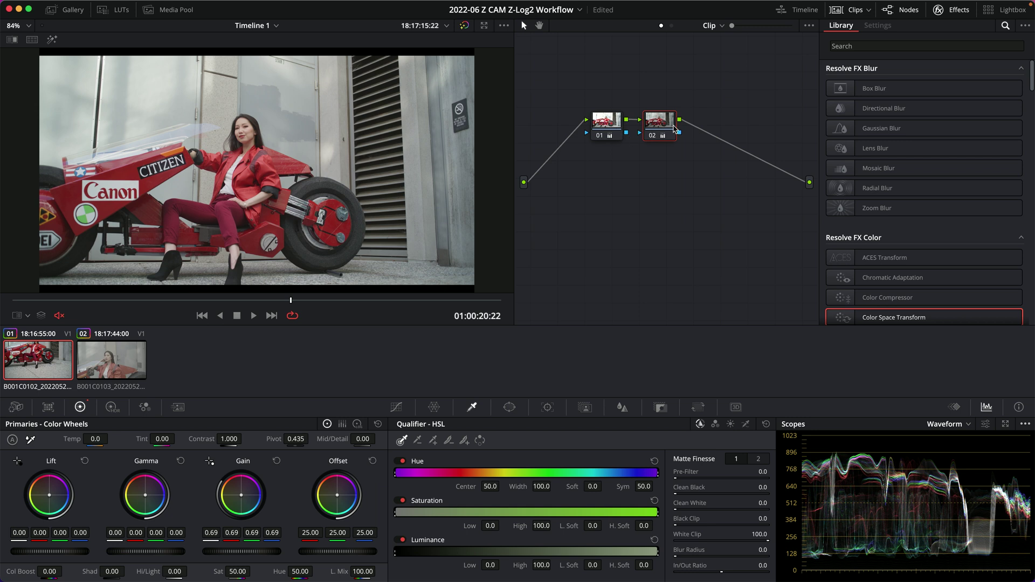
{"action": "key", "text": "ctrl+d"}
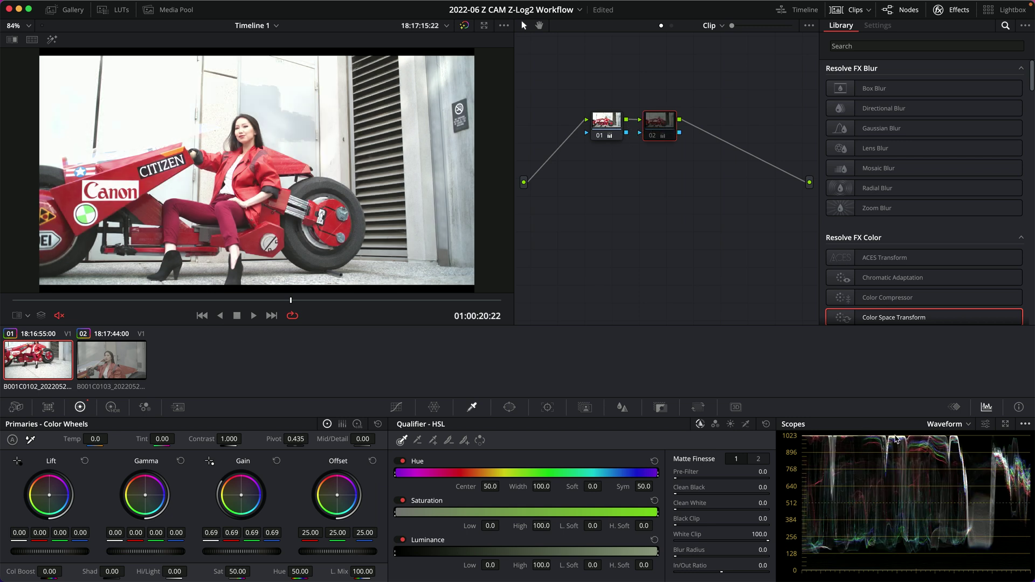
{"action": "key", "text": "ctrl+d"}
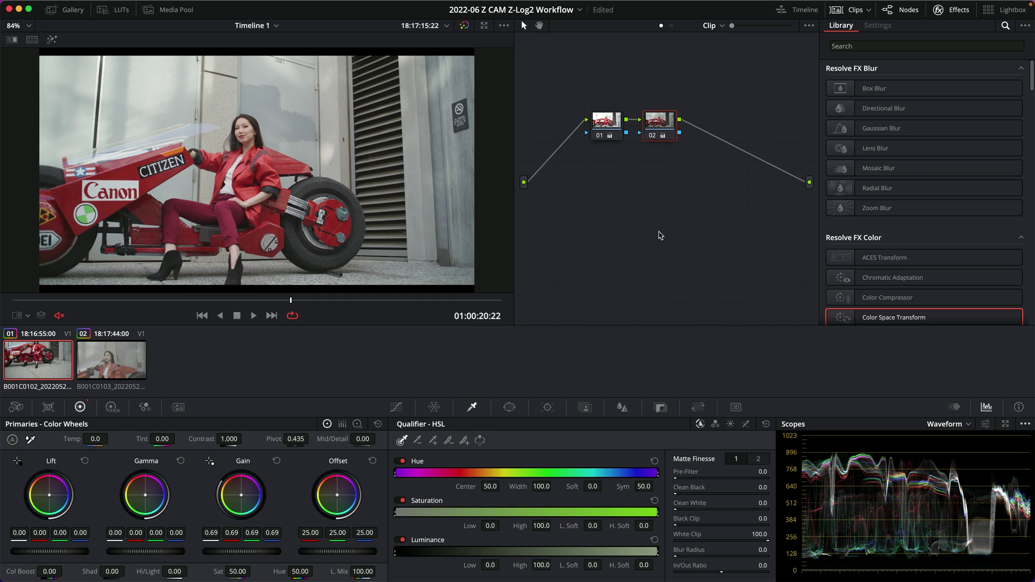
Clear the test gain corrections from both nodes of the clip
{"action": "right_click", "coordinate": [676, 116]}
{"action": "left_click", "coordinate": [695, 131]}
{"action": "right_click", "coordinate": [613, 122]}
{"action": "left_click", "coordinate": [637, 134]}
Return to the Edit page and review the project's color management settings without changing them
{"action": "key", "text": "shift+4"}
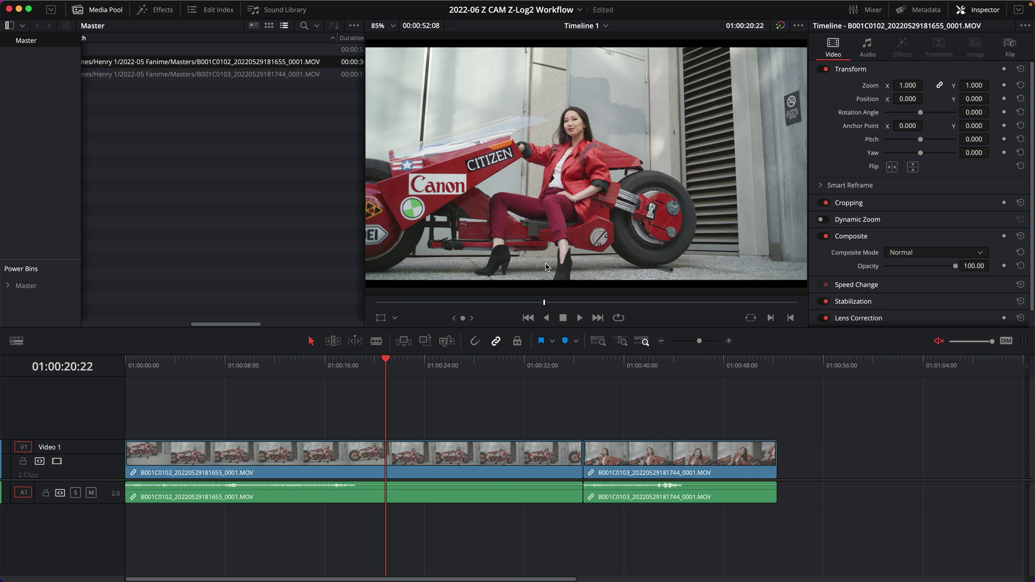
{"action": "key", "text": "shift+9"}
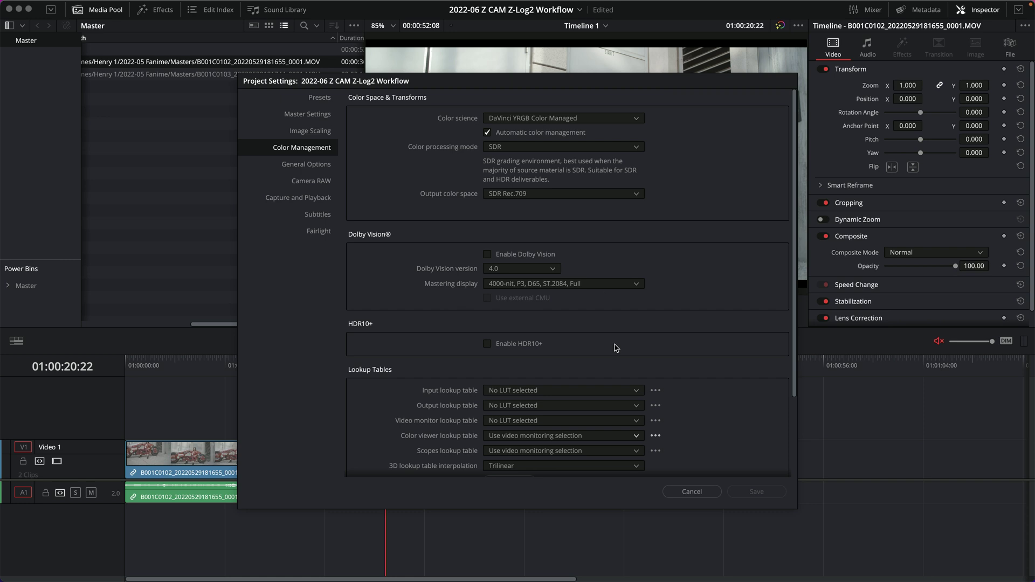
{"action": "left_click", "coordinate": [692, 492]}
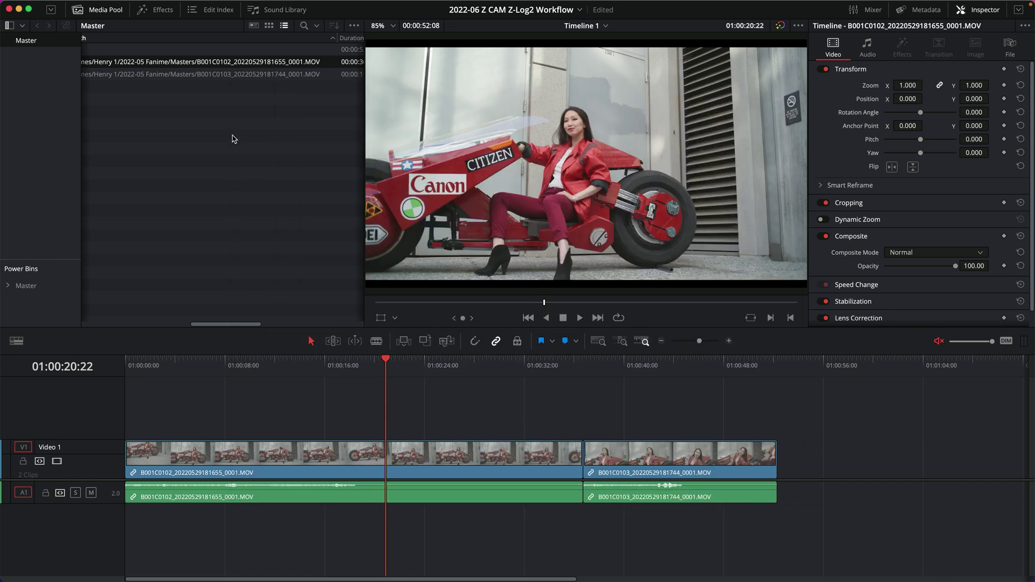
Set clip B001C0102's input color space back to Rec.709 (Scene) in the media pool
{"action": "scroll", "coordinate": [251, 129], "scroll_direction": "left", "scroll_amount": 5}
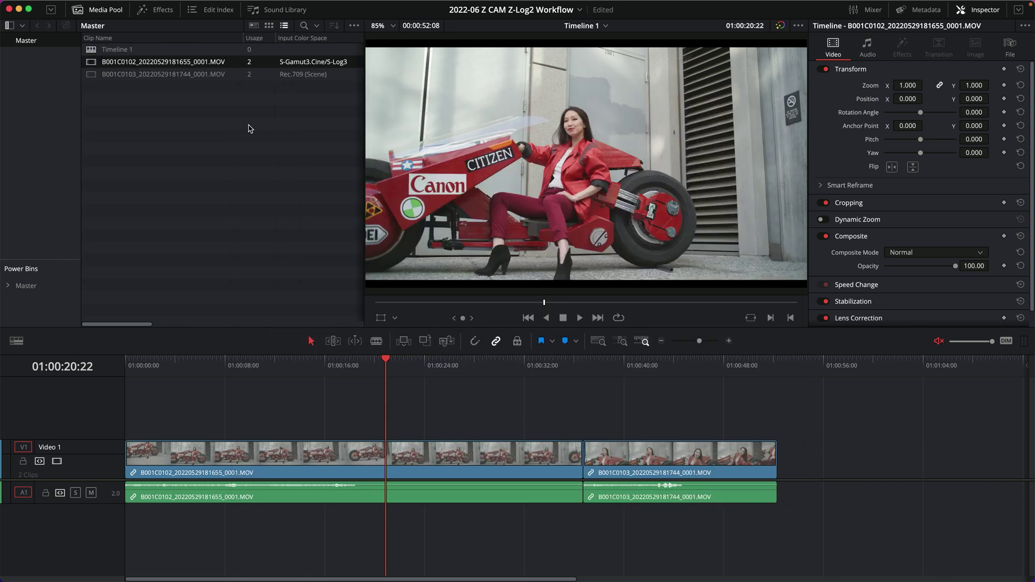
{"action": "right_click", "coordinate": [311, 65]}
{"action": "mouse_move", "coordinate": [415, 281]}
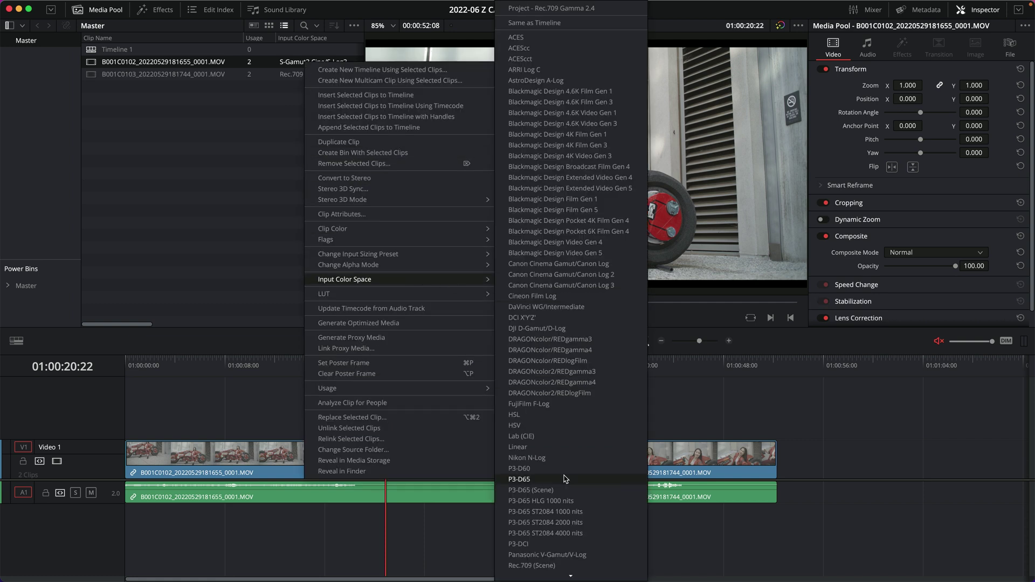
{"action": "scroll", "coordinate": [571, 542], "scroll_direction": "down", "scroll_amount": 1}
{"action": "key", "text": "Escape"}
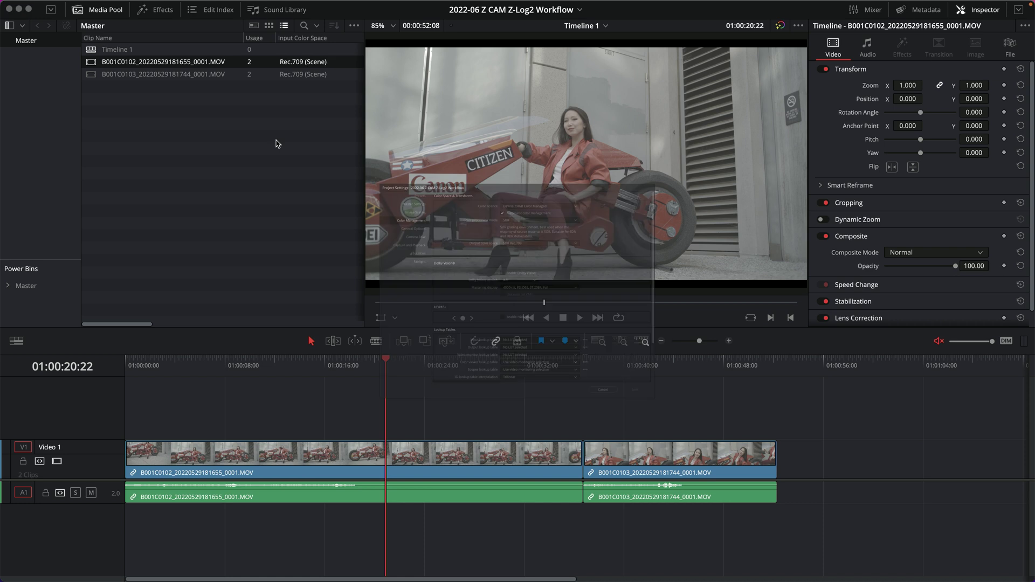
In the project's color management settings, turn off automatic color management and set the color processing mode to Custom
{"action": "key", "text": "shift+9"}
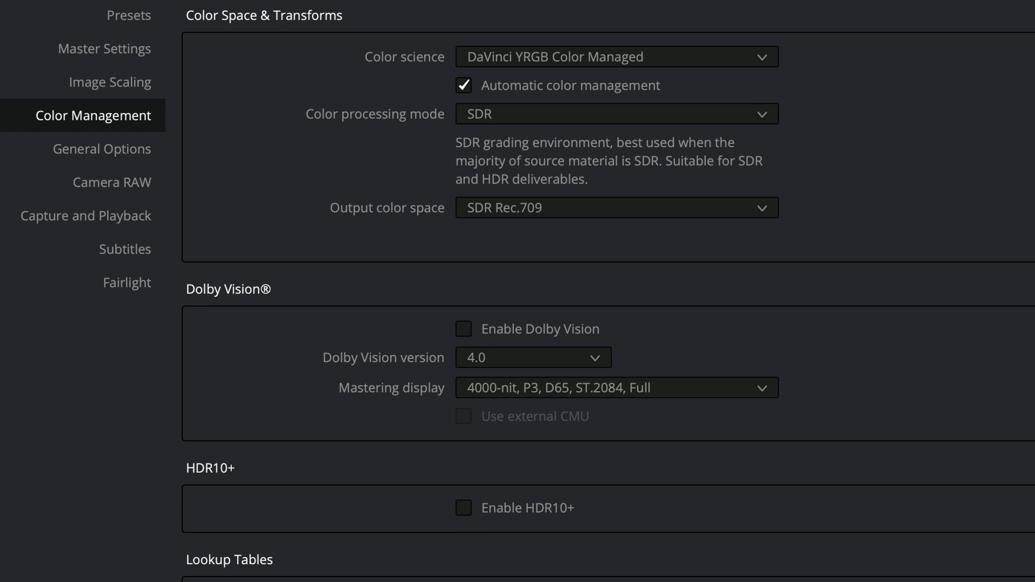
{"action": "left_click", "coordinate": [496, 85]}
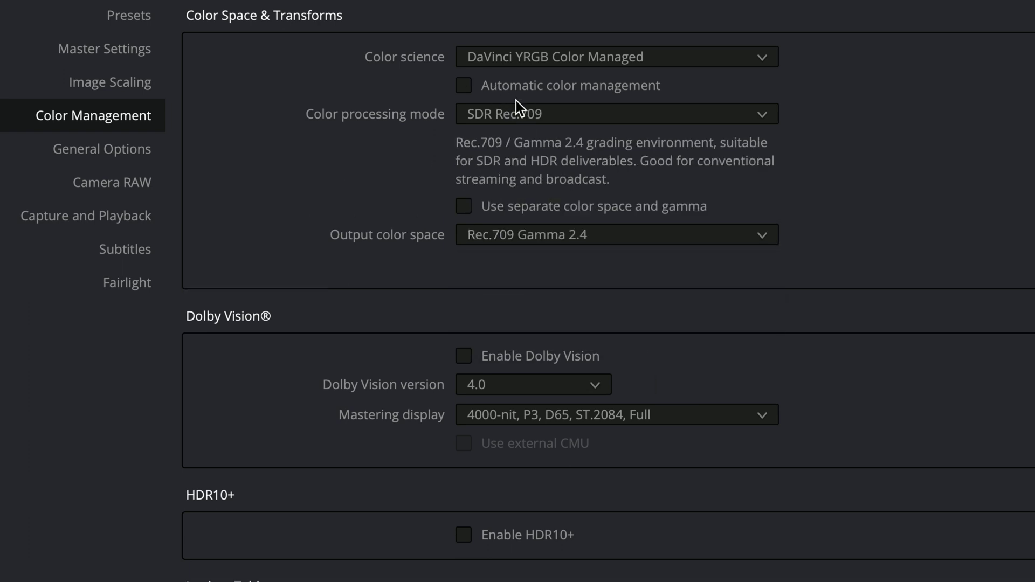
{"action": "left_click", "coordinate": [542, 113]}
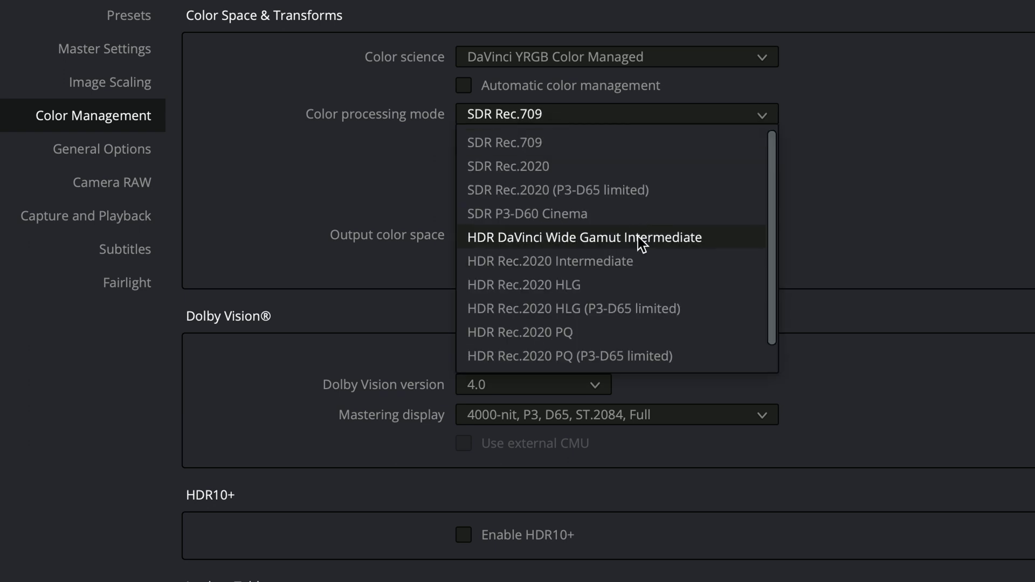
{"action": "scroll", "coordinate": [639, 237], "scroll_direction": "down", "scroll_amount": 1}
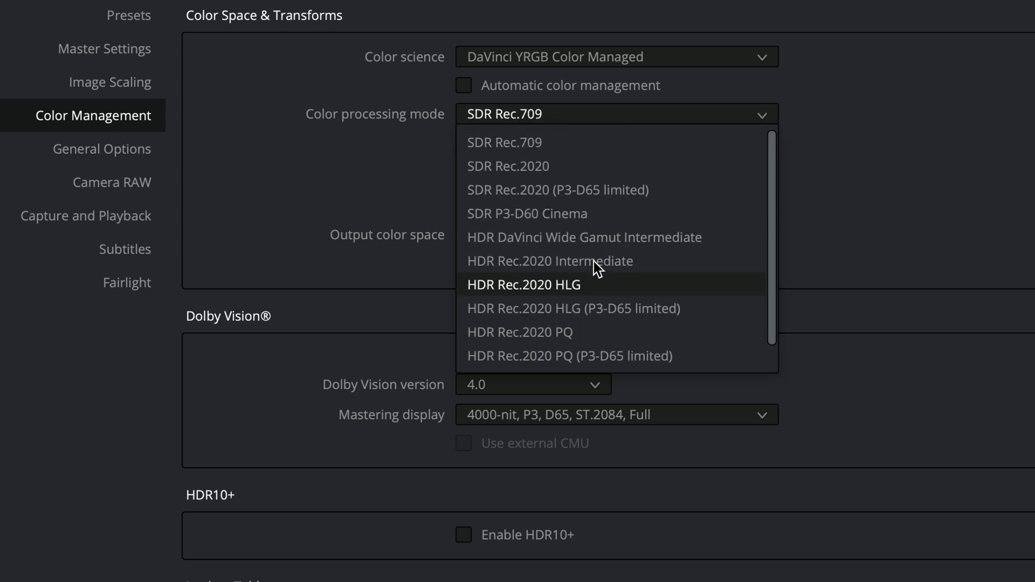
{"action": "left_click", "coordinate": [526, 354]}
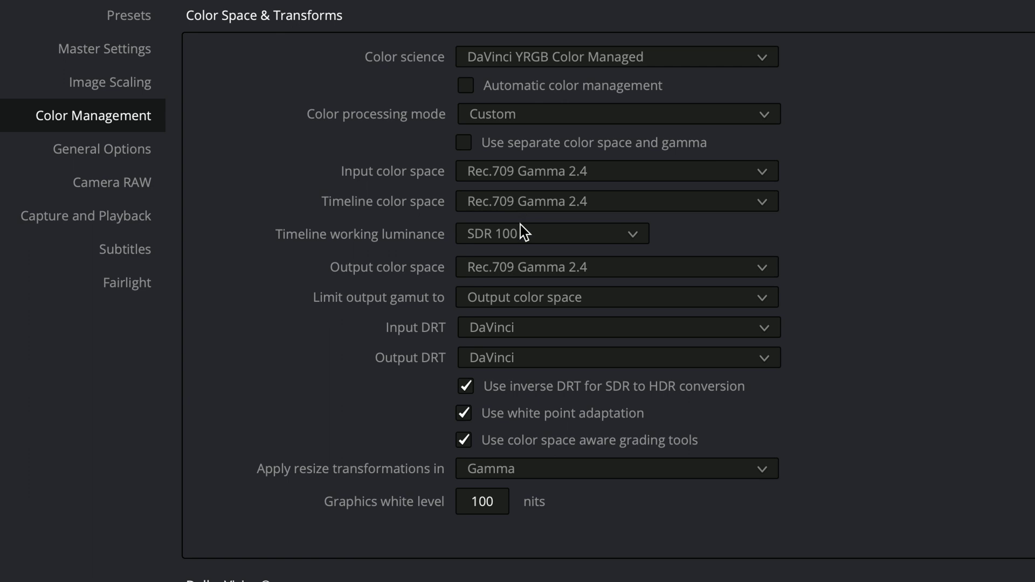
Look through the available output color spaces, including the P3-D65 and Rec.2020 ST2084 options, without choosing one
{"action": "left_click", "coordinate": [565, 297]}
{"action": "left_click", "coordinate": [558, 267]}
{"action": "left_click", "coordinate": [564, 270]}
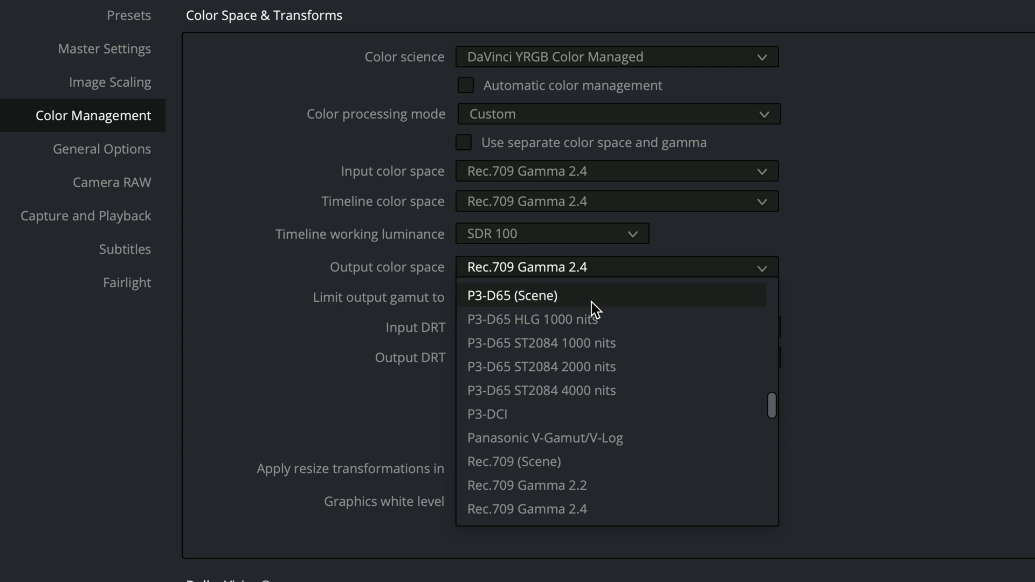
{"action": "scroll", "coordinate": [577, 302], "scroll_direction": "up", "scroll_amount": 1}
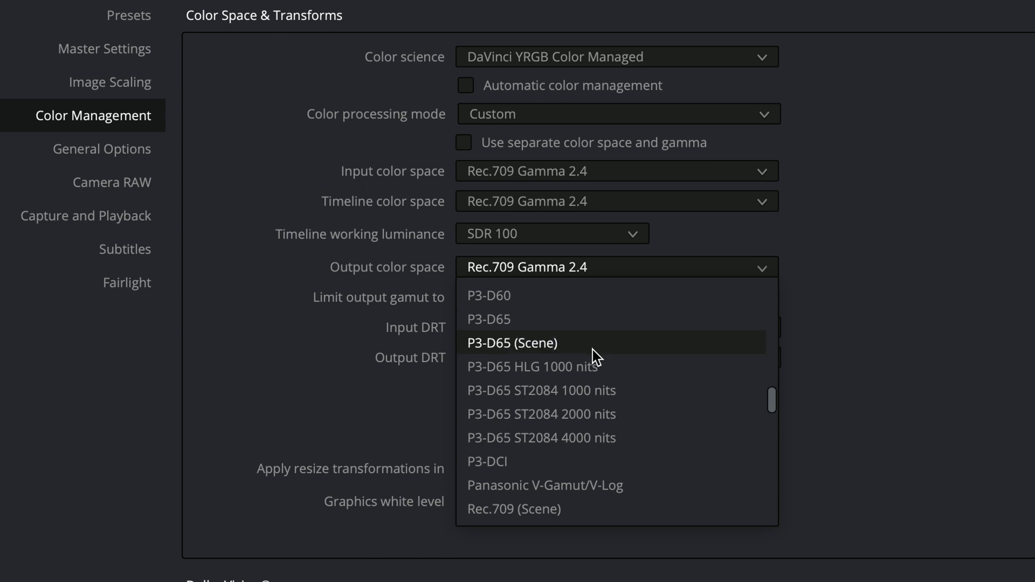
{"action": "scroll", "coordinate": [593, 350], "scroll_direction": "down", "scroll_amount": 9}
{"action": "scroll", "coordinate": [593, 350], "scroll_direction": "down", "scroll_amount": 1}
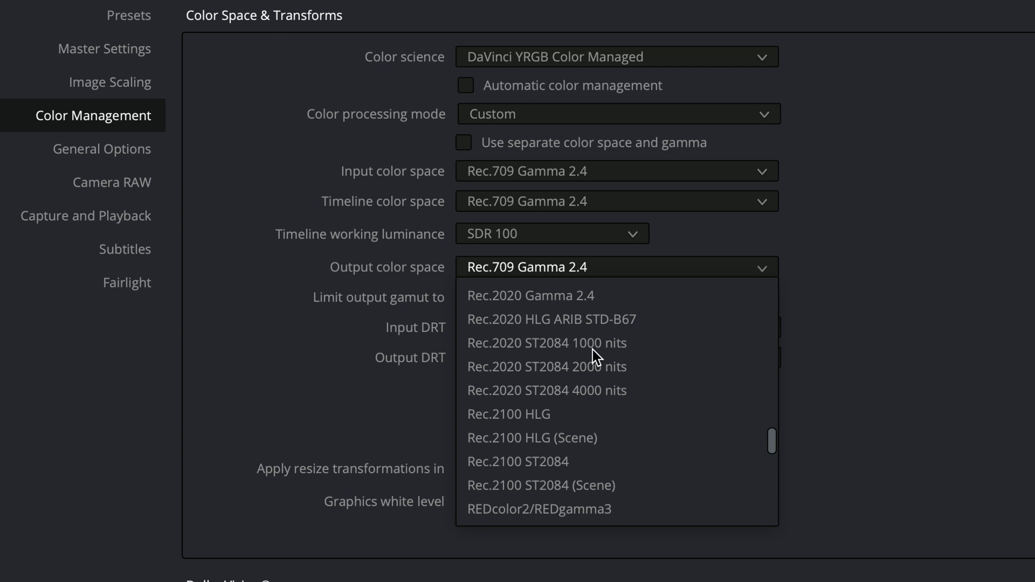
{"action": "left_click", "coordinate": [361, 386]}
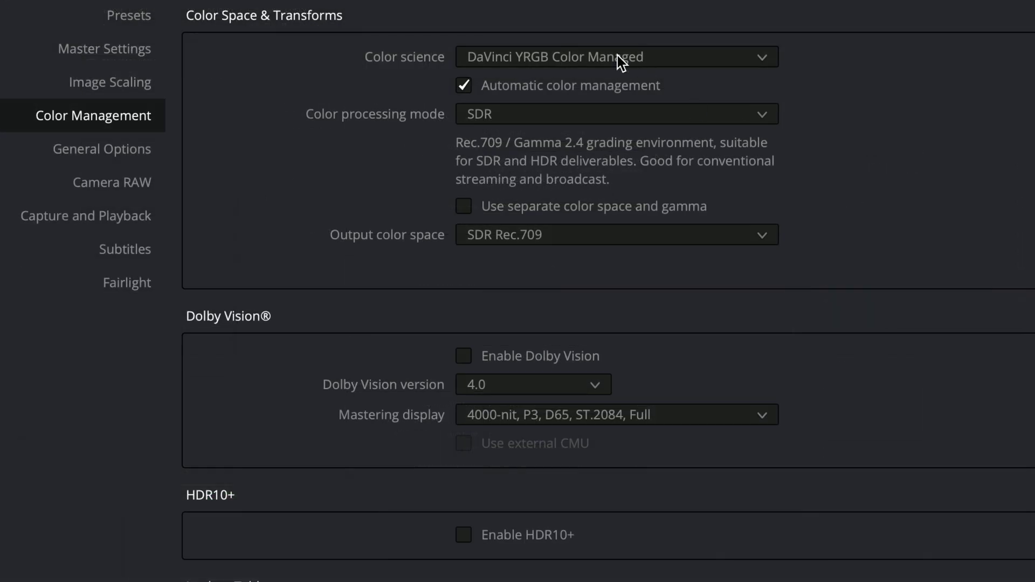
Review the color science options and set the project's color science to DaVinci YRGB
{"action": "left_click", "coordinate": [509, 110]}
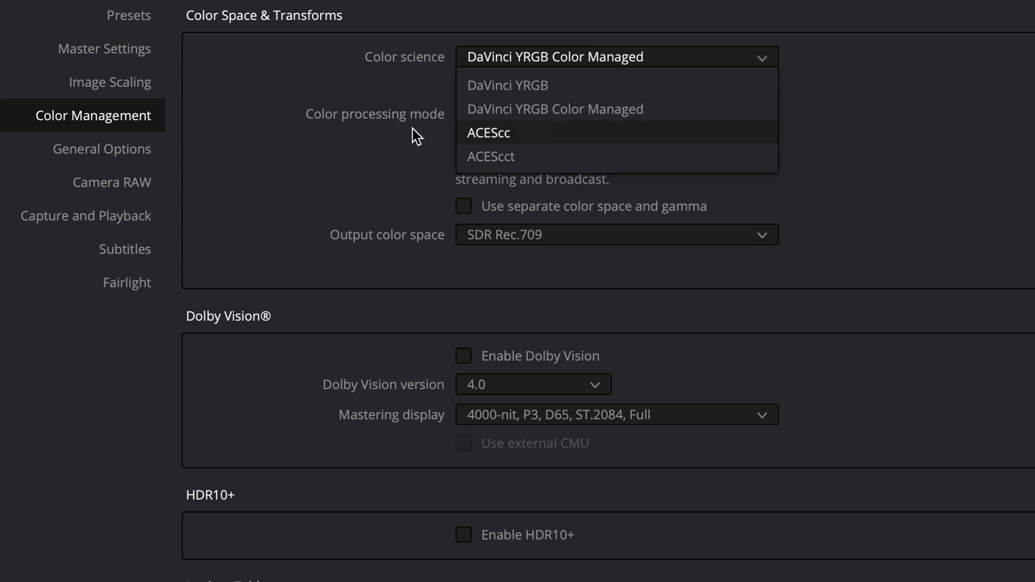
{"action": "left_click", "coordinate": [350, 144]}
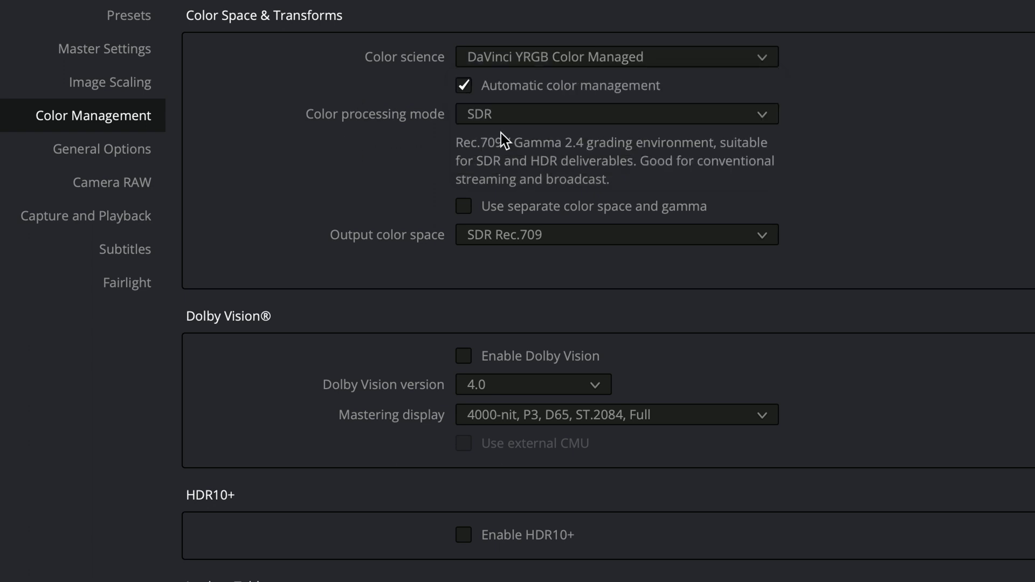
{"action": "left_click", "coordinate": [535, 56]}
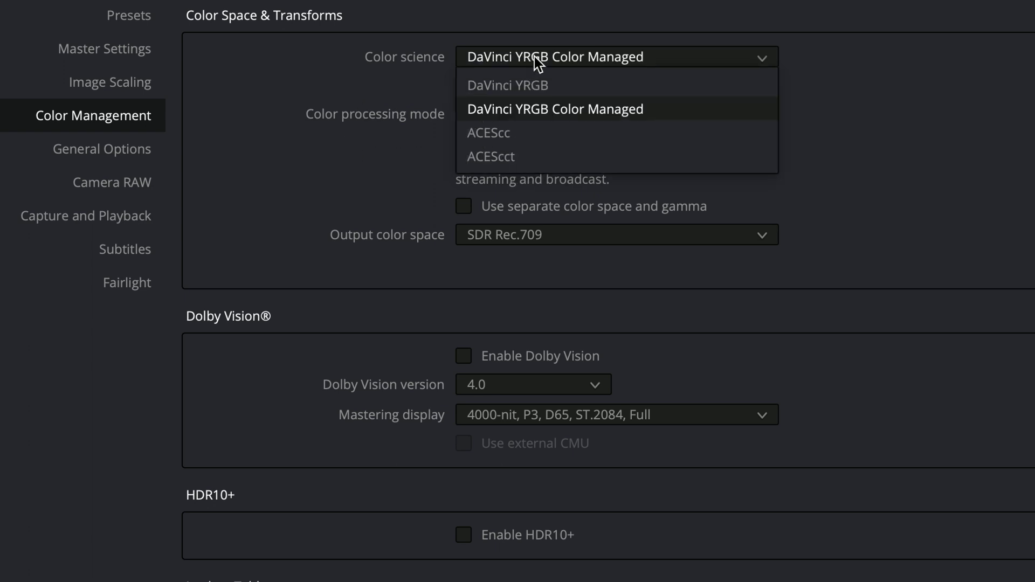
{"action": "left_click", "coordinate": [512, 81]}
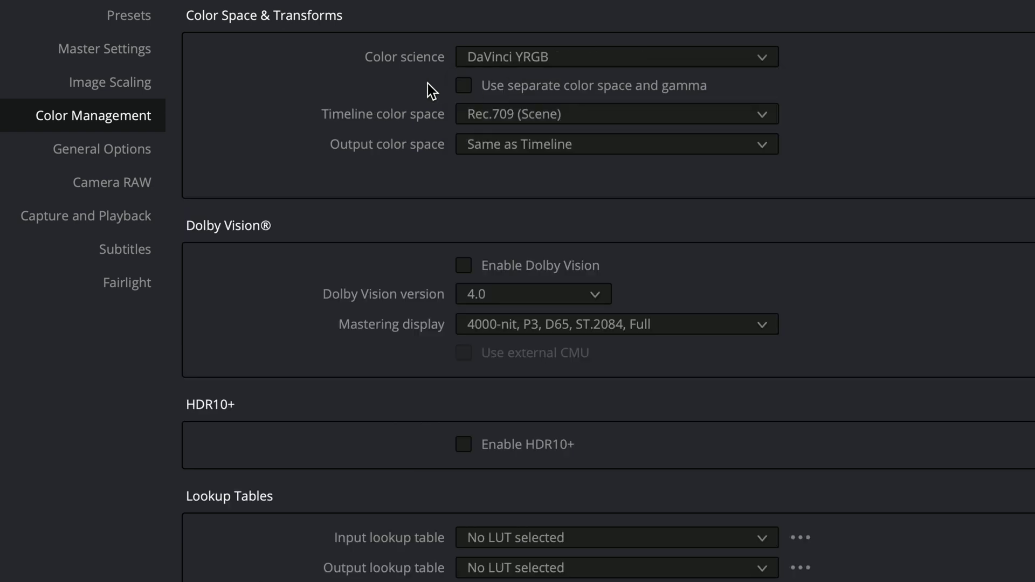
Set the timeline color space to Rec.709 Gamma 2.4, and switch it to Rec.2020 ST2084 1000 nits
{"action": "left_click", "coordinate": [487, 112]}
{"action": "left_click", "coordinate": [541, 190]}
{"action": "left_click", "coordinate": [512, 115]}
{"action": "scroll", "coordinate": [636, 340], "scroll_direction": "down", "scroll_amount": 2}
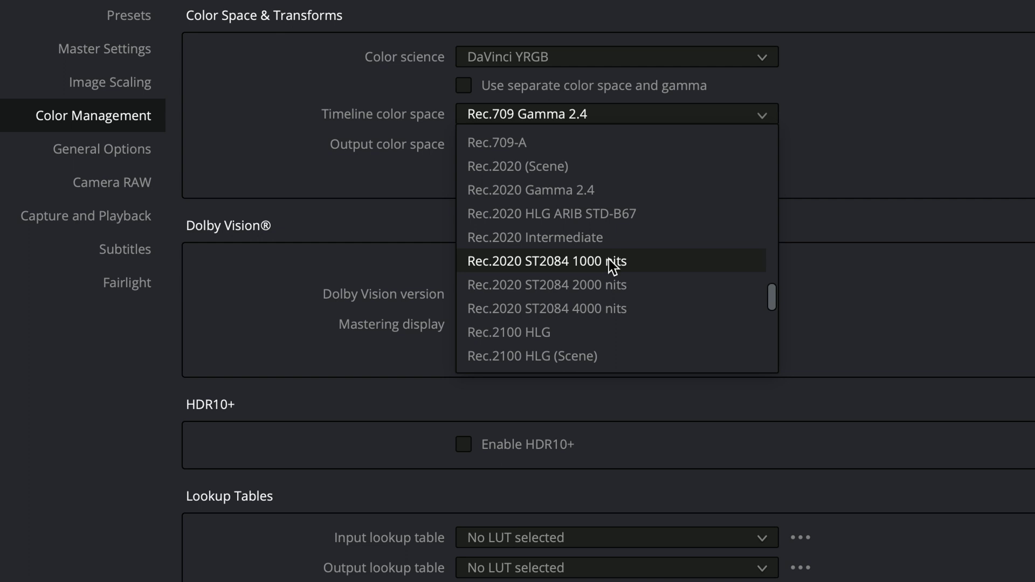
{"action": "left_click", "coordinate": [629, 260]}
Set the timeline color space to Rec.709 Gamma 2.4, save the project settings, and check the first clip on the Color page
{"action": "left_click", "coordinate": [539, 122]}
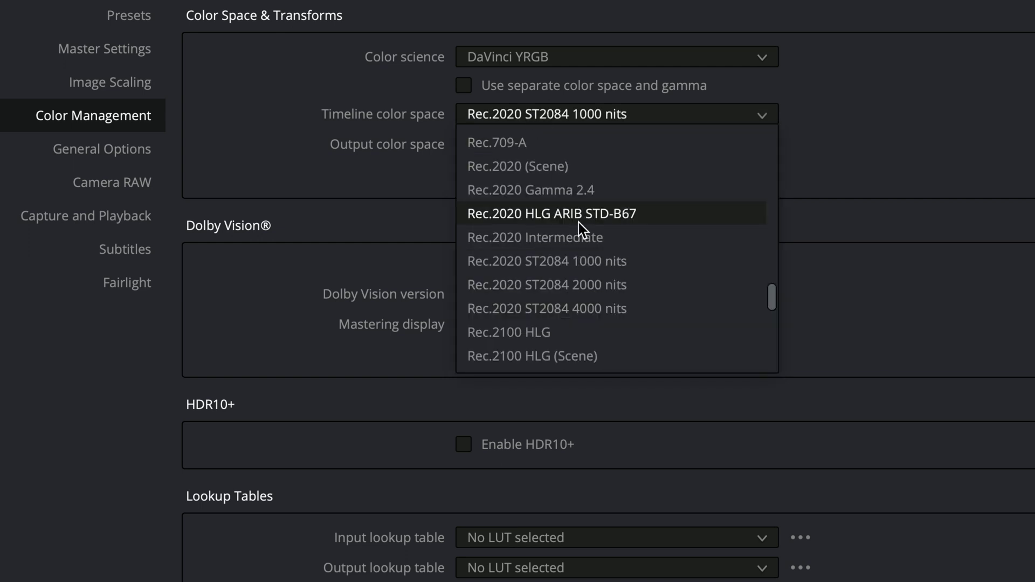
{"action": "scroll", "coordinate": [574, 215], "scroll_direction": "up", "scroll_amount": 1}
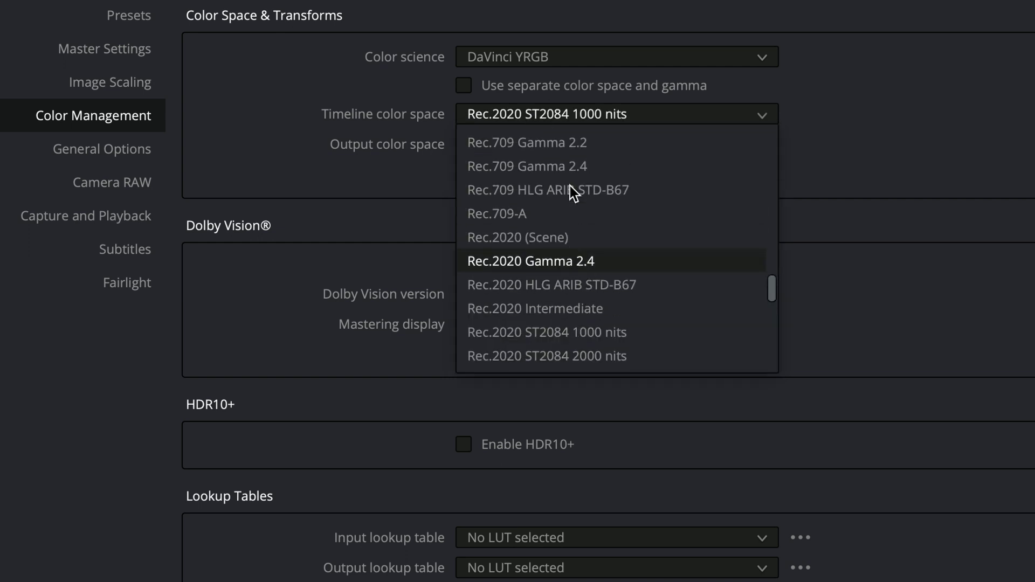
{"action": "left_click", "coordinate": [574, 166]}
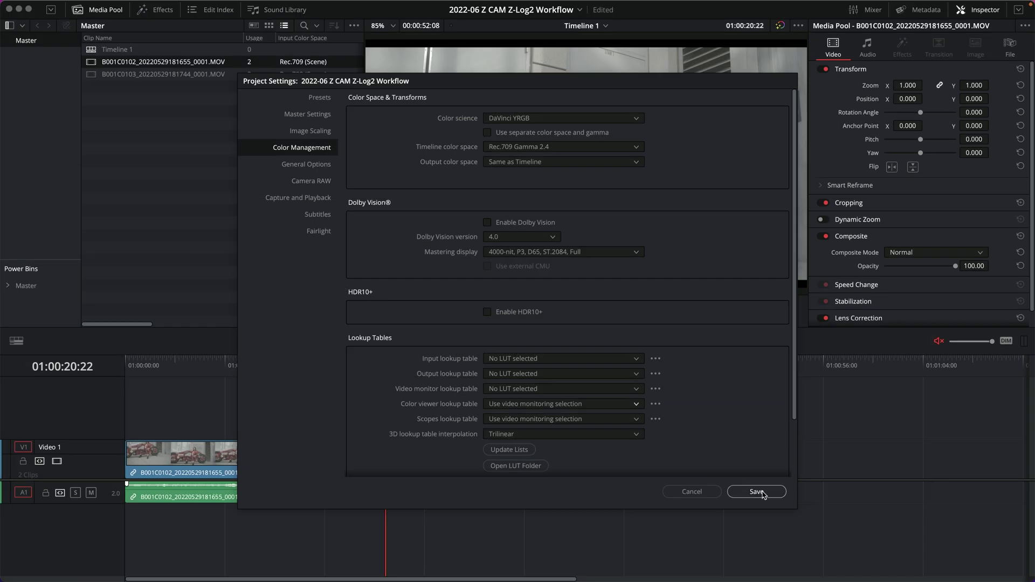
{"action": "left_click", "coordinate": [756, 492]}
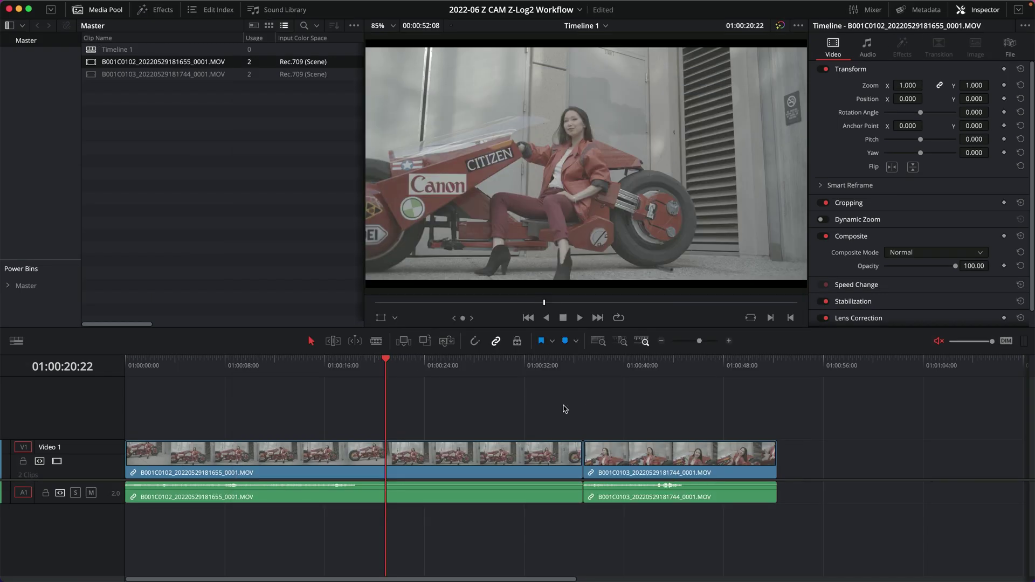
{"action": "key", "text": "shift+6"}
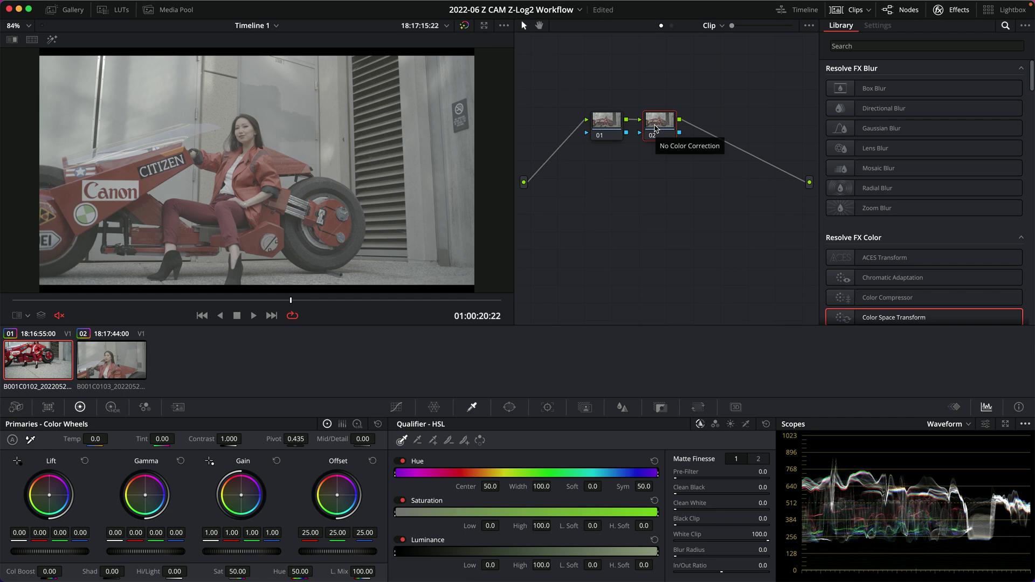
{"action": "key", "text": "shift+4"}
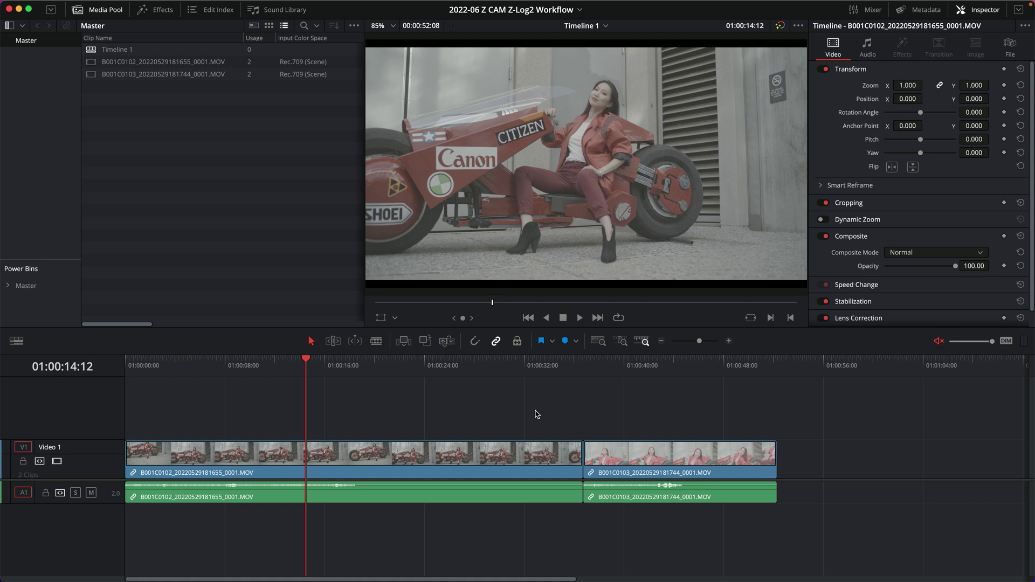
In the project's color management settings, set the color science to ACEScct with ACES version 1.3
{"action": "key", "text": "super+shift+comma"}
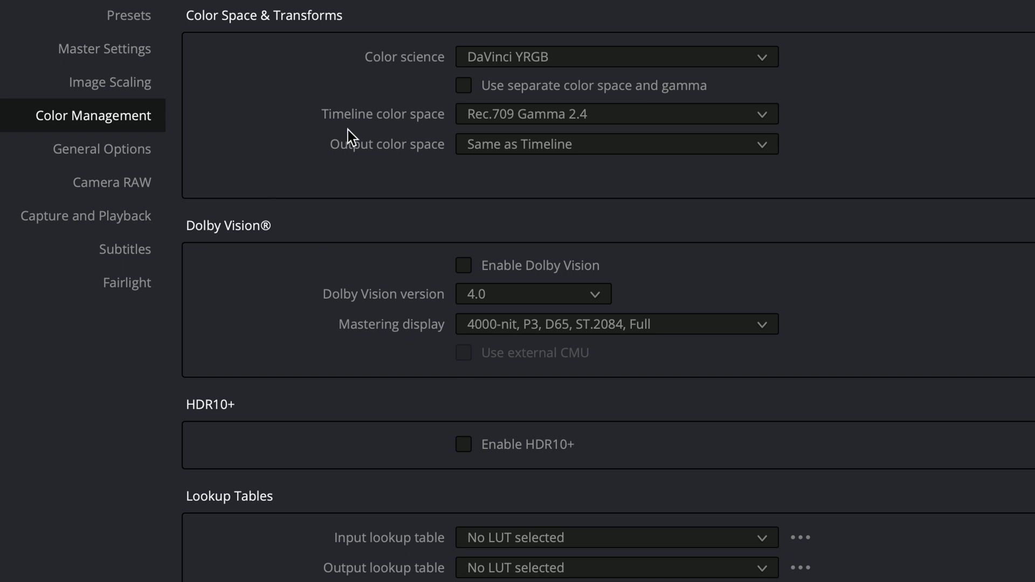
{"action": "left_click", "coordinate": [494, 65]}
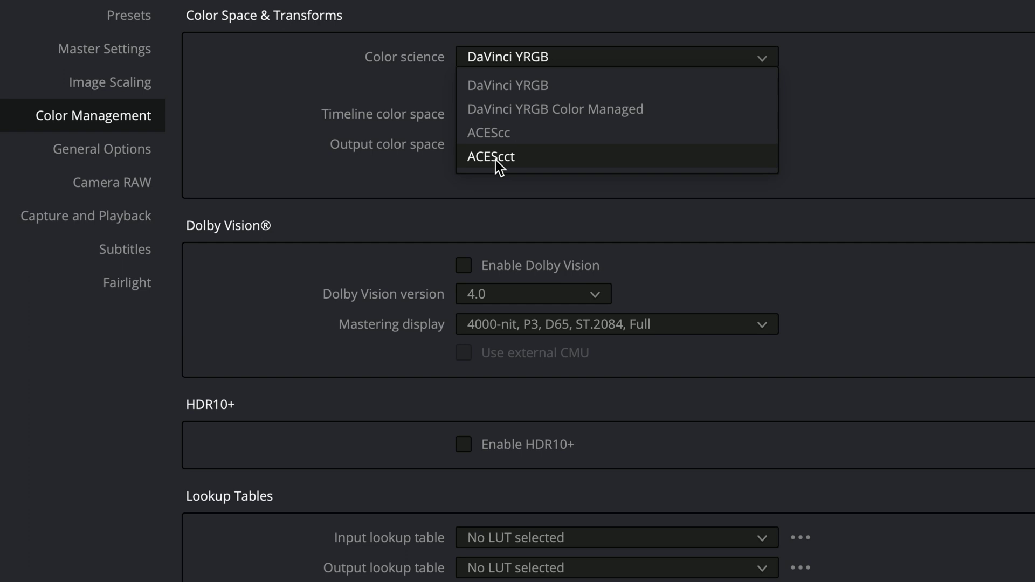
{"action": "left_click", "coordinate": [513, 161]}
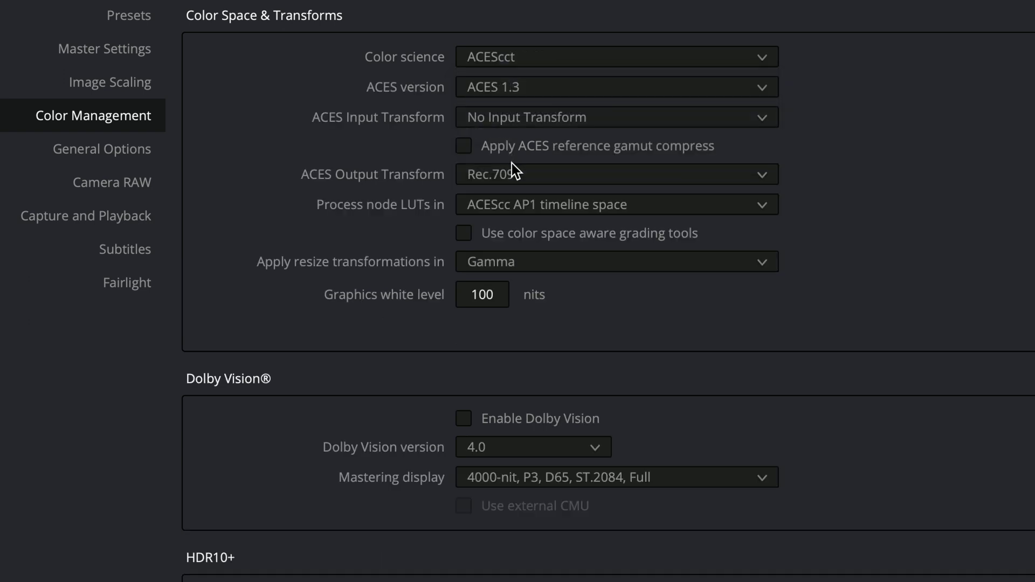
{"action": "left_click", "coordinate": [519, 86]}
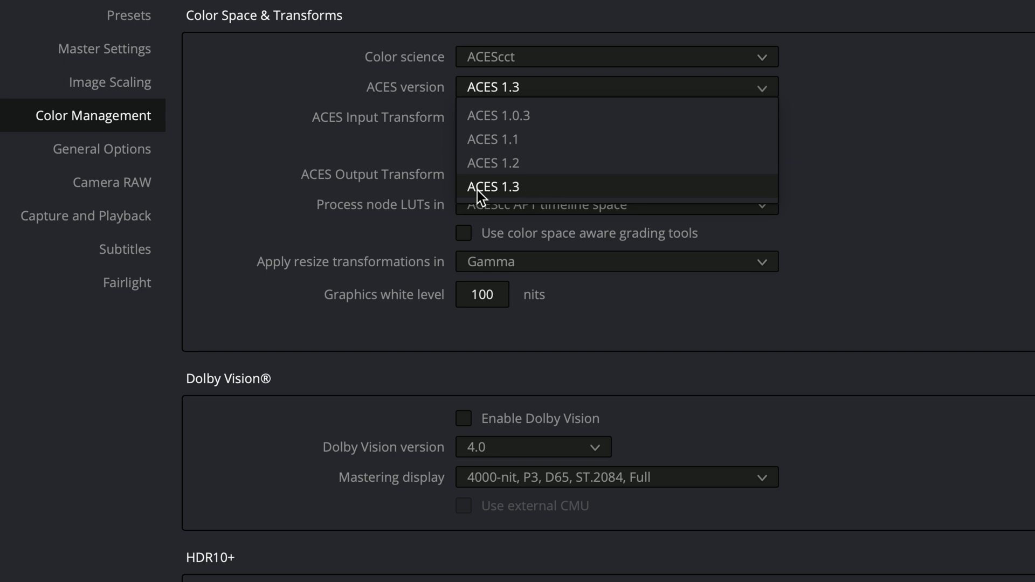
{"action": "left_click", "coordinate": [655, 193]}
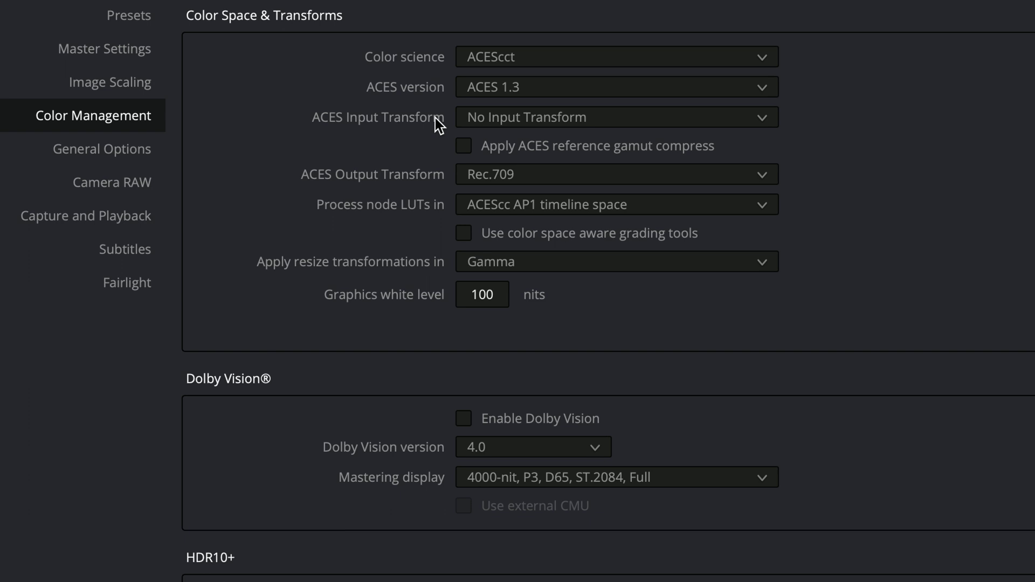
Look through the full list of ACES input transforms for a Z CAM entry without choosing one
{"action": "left_click", "coordinate": [510, 118]}
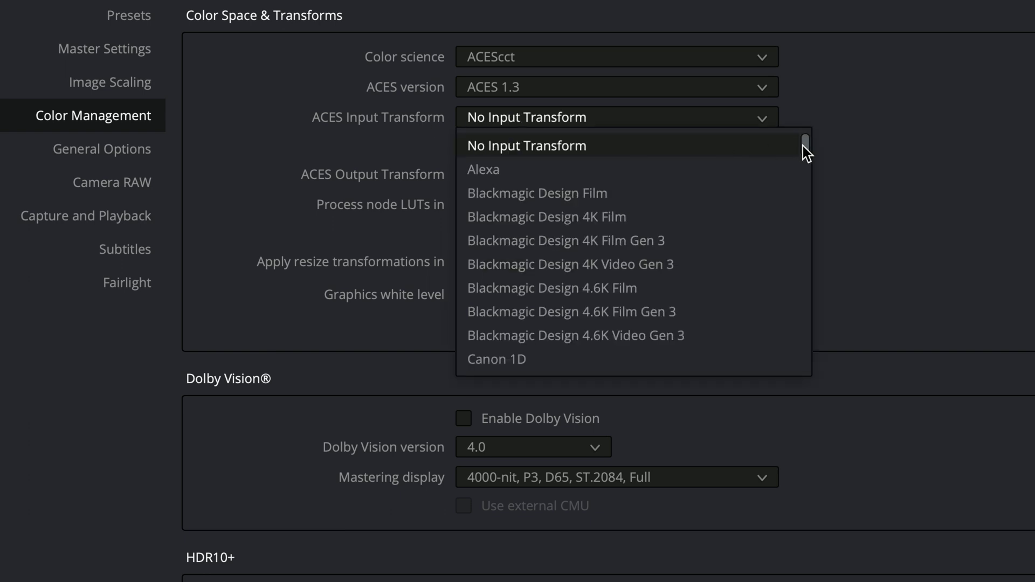
{"action": "left_click_drag", "start_coordinate": [803, 147], "coordinate": [804, 380]}
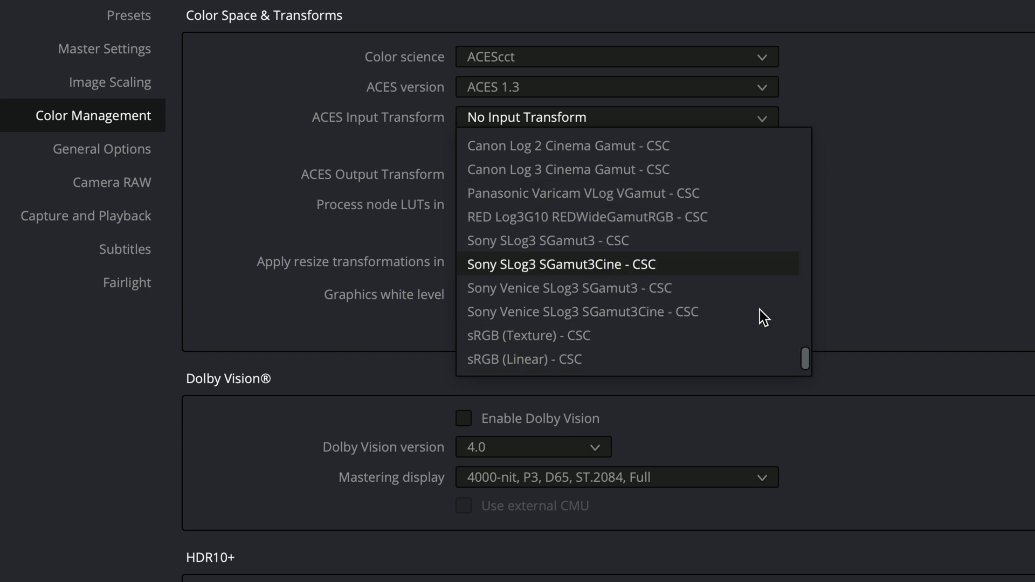
{"action": "scroll", "coordinate": [803, 360], "scroll_direction": "up", "scroll_amount": 2}
{"action": "left_click_drag", "start_coordinate": [804, 357], "coordinate": [807, 248]}
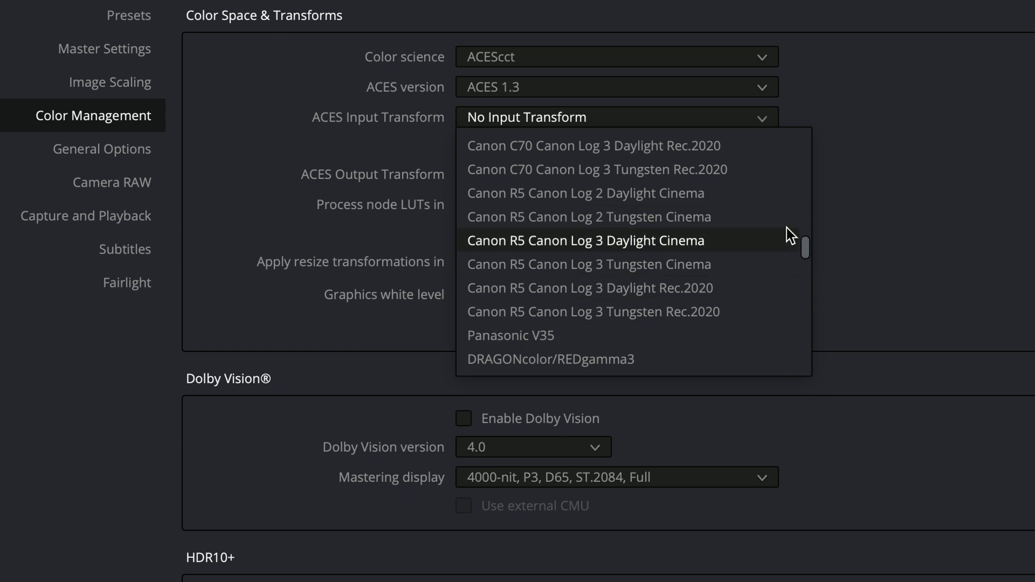
{"action": "left_click_drag", "start_coordinate": [806, 248], "coordinate": [809, 141]}
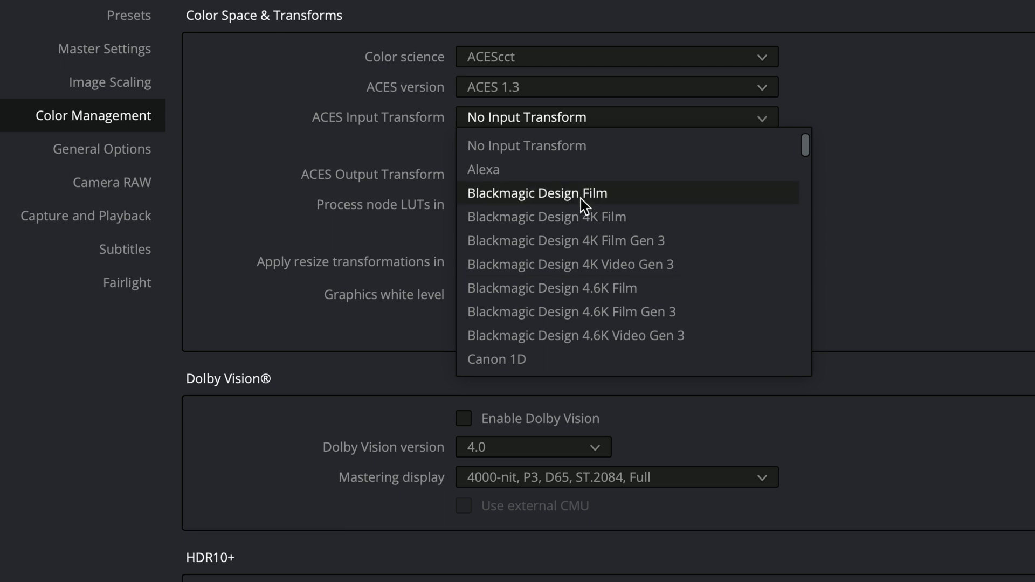
{"action": "left_click", "coordinate": [367, 153]}
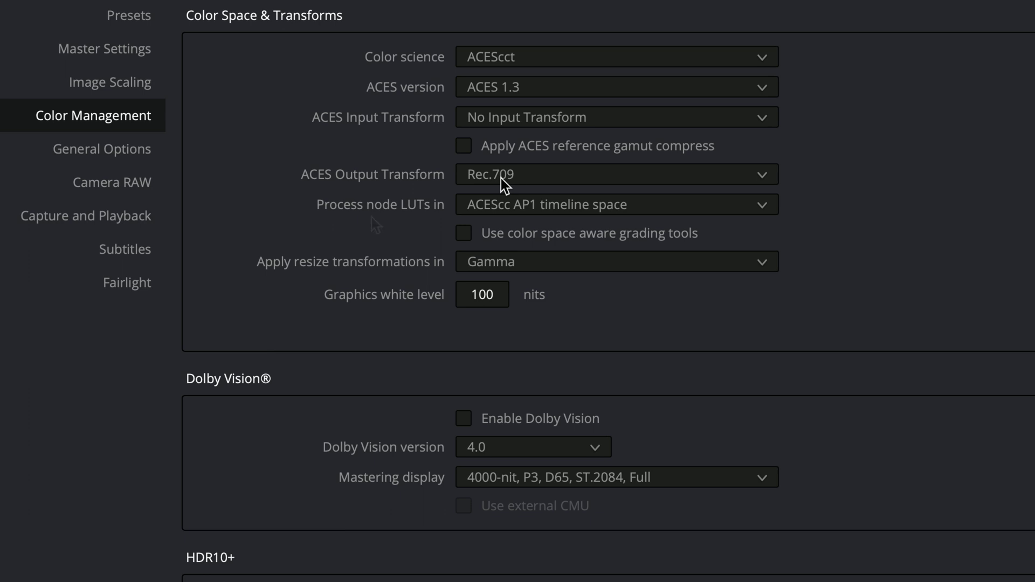
Review the options for node LUT processing and resize transformations, and save the ACES project settings
{"action": "left_click", "coordinate": [535, 208]}
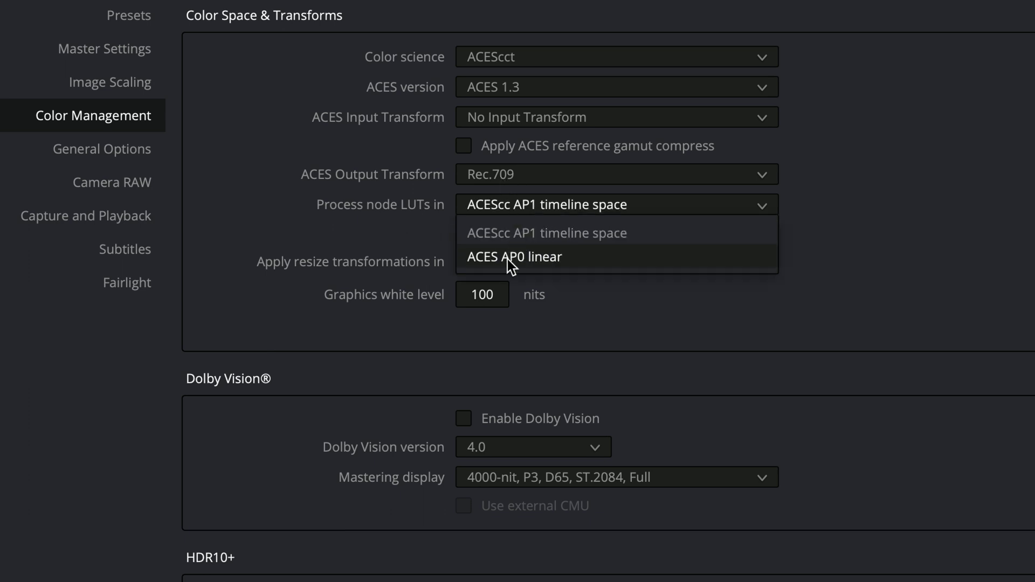
{"action": "left_click", "coordinate": [838, 218]}
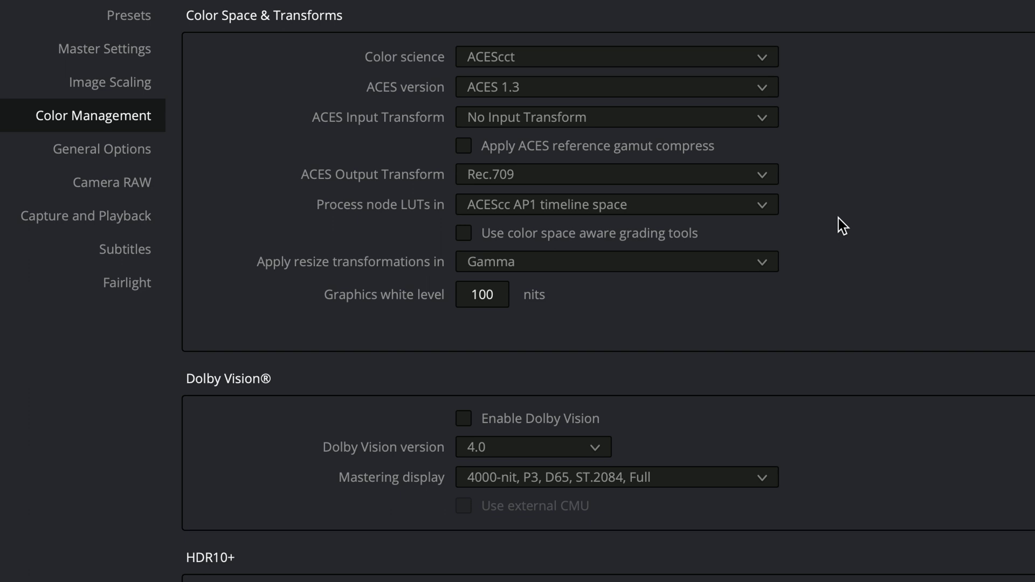
{"action": "left_click", "coordinate": [731, 264]}
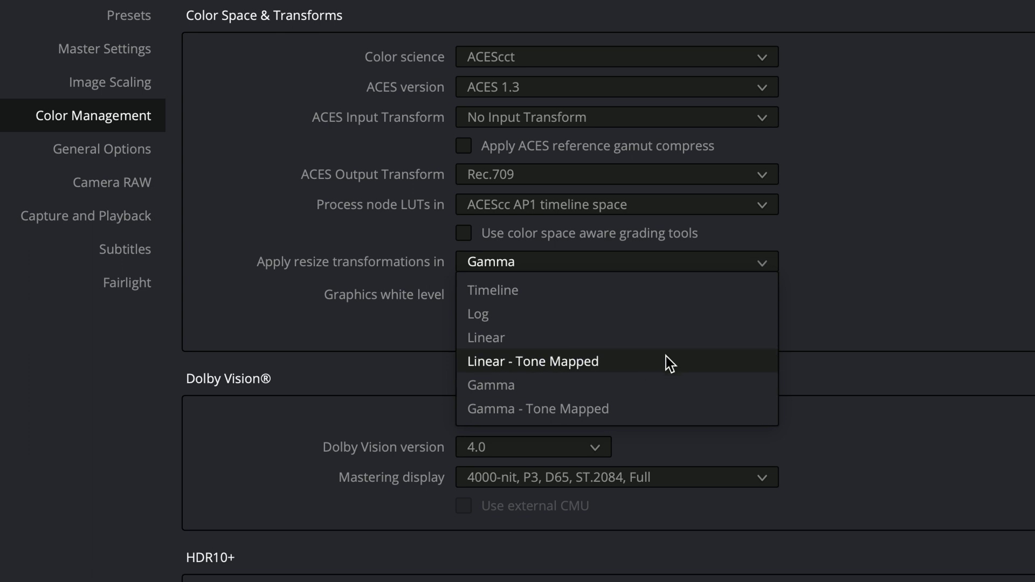
{"action": "left_click", "coordinate": [945, 308]}
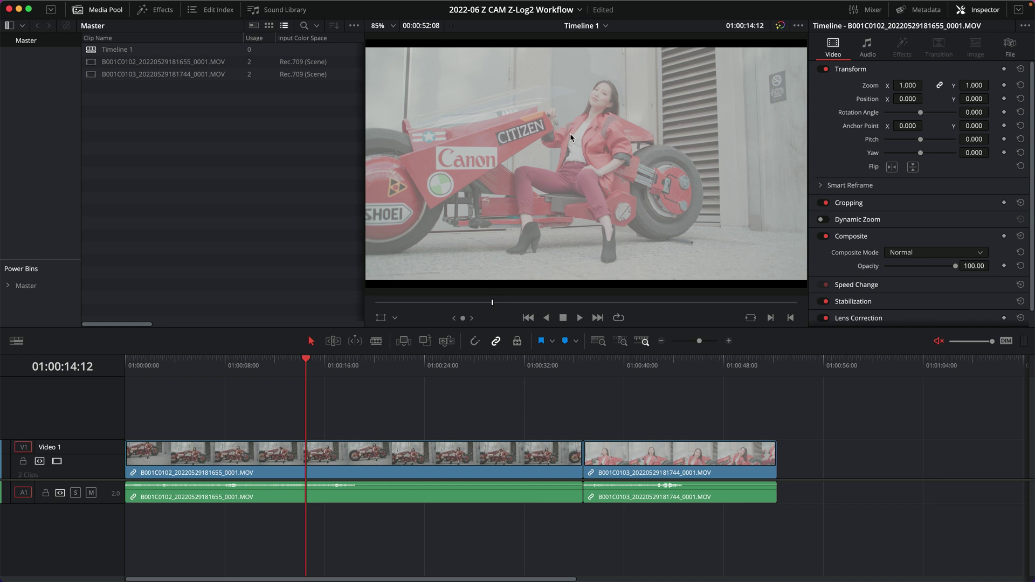
Switch the project's color science back to DaVinci YRGB, pick a timeline color space and save the settings
{"action": "key", "text": "shift+9"}
{"action": "left_click", "coordinate": [512, 118]}
{"action": "left_click", "coordinate": [583, 163]}
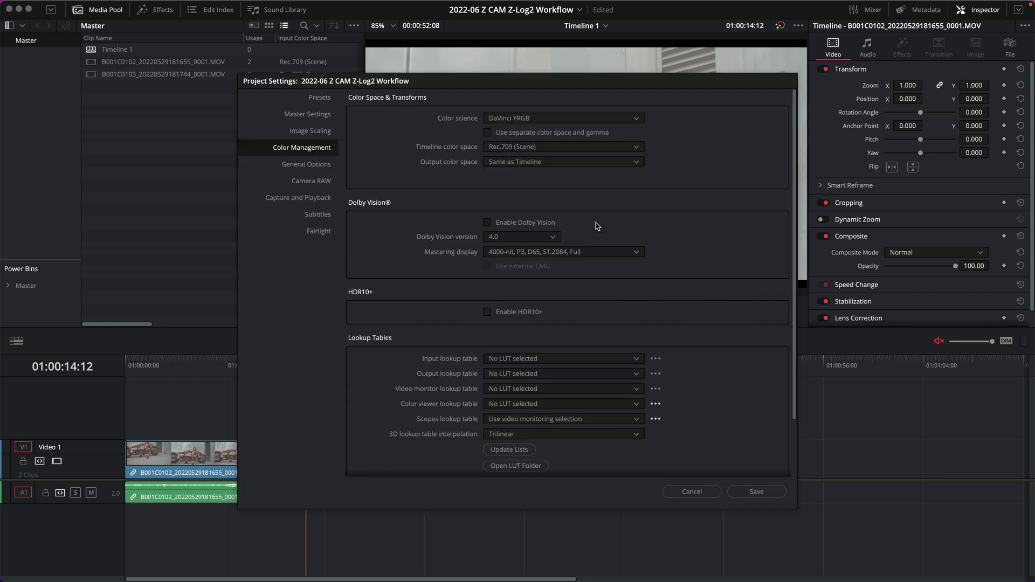
{"action": "left_click", "coordinate": [559, 147]}
{"action": "left_click", "coordinate": [555, 196]}
{"action": "left_click", "coordinate": [756, 491]}
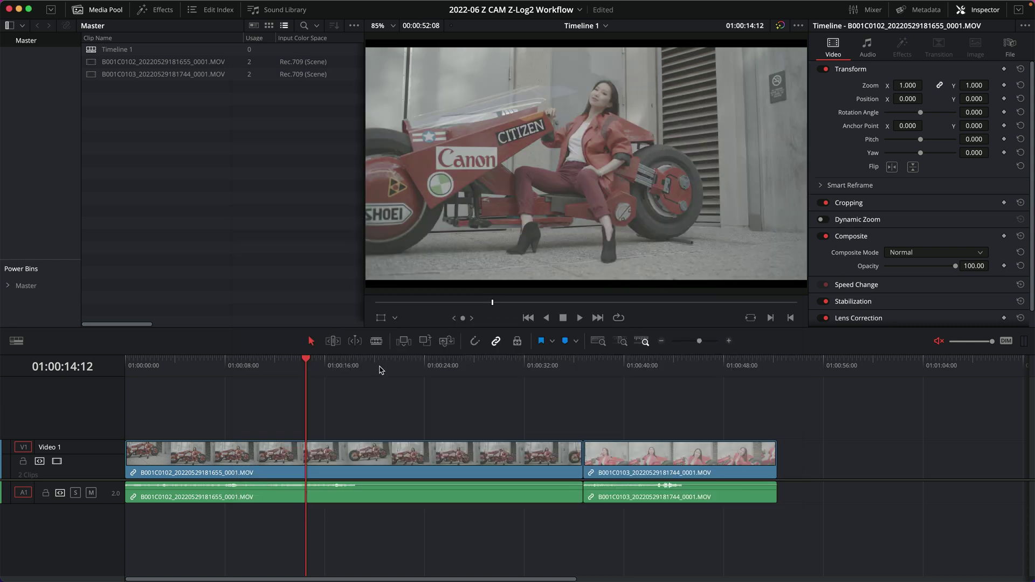
Move the playhead to 01:00:15:04, set the project's color science to ACEScct and save the settings
{"action": "left_click", "coordinate": [308, 361]}
{"action": "left_click_drag", "start_coordinate": [309, 363], "coordinate": [316, 364]}
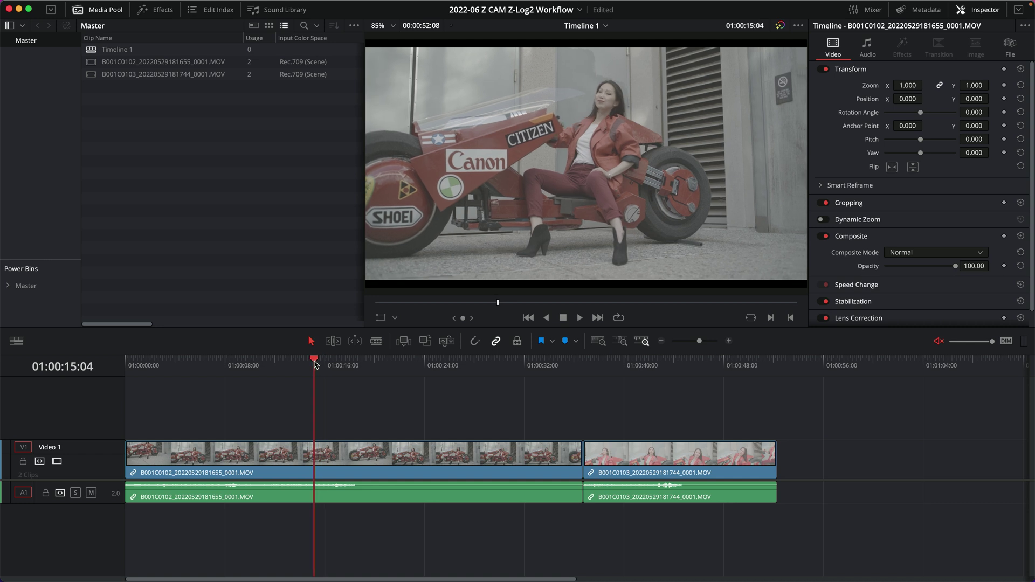
{"action": "key", "text": "shift+9"}
{"action": "left_click", "coordinate": [519, 117]}
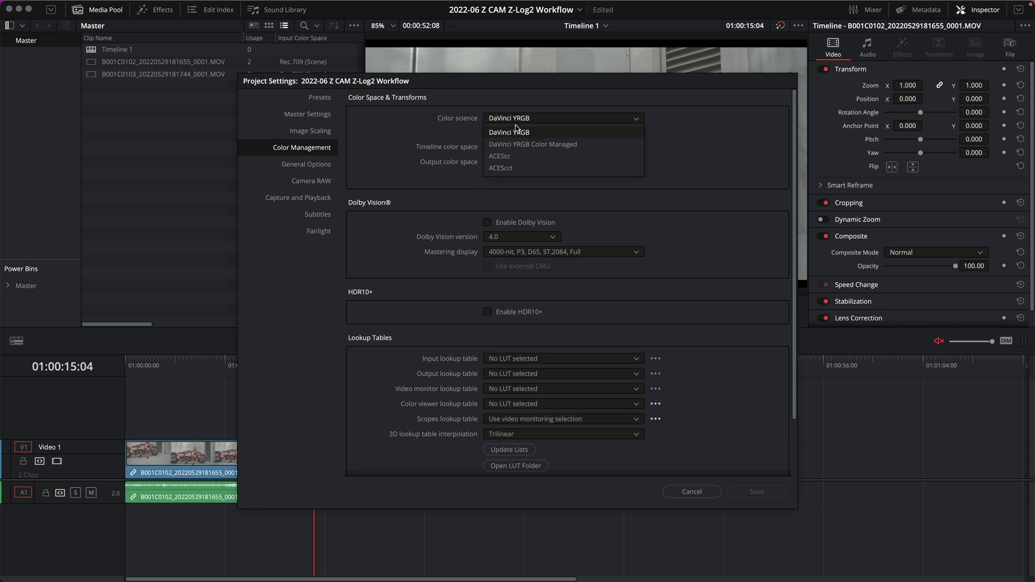
{"action": "left_click", "coordinate": [508, 168]}
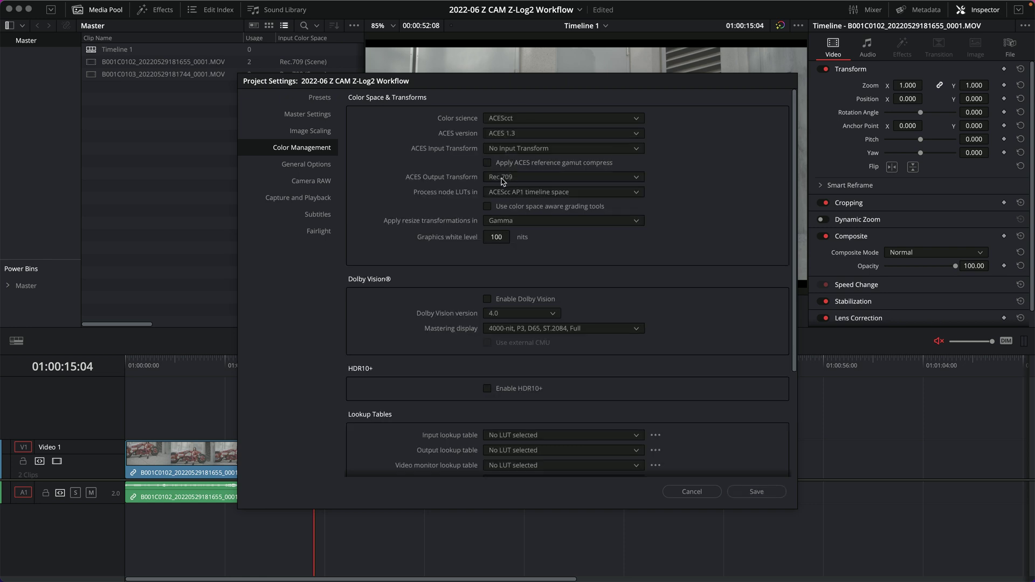
{"action": "left_click", "coordinate": [760, 491]}
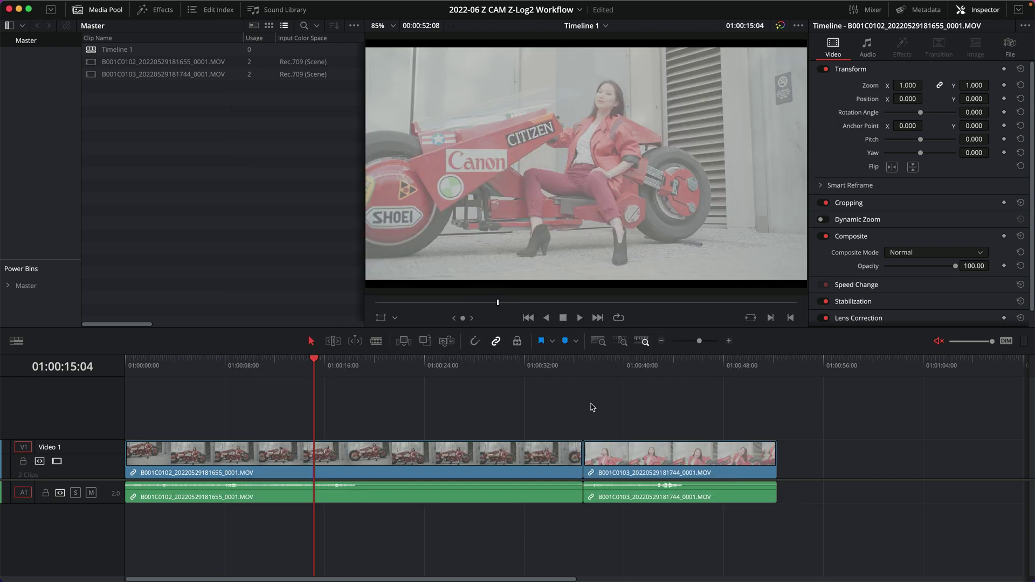
Save the project on the Color page and update the clip thumbnails from the second clip
{"action": "key", "text": "shift+6"}
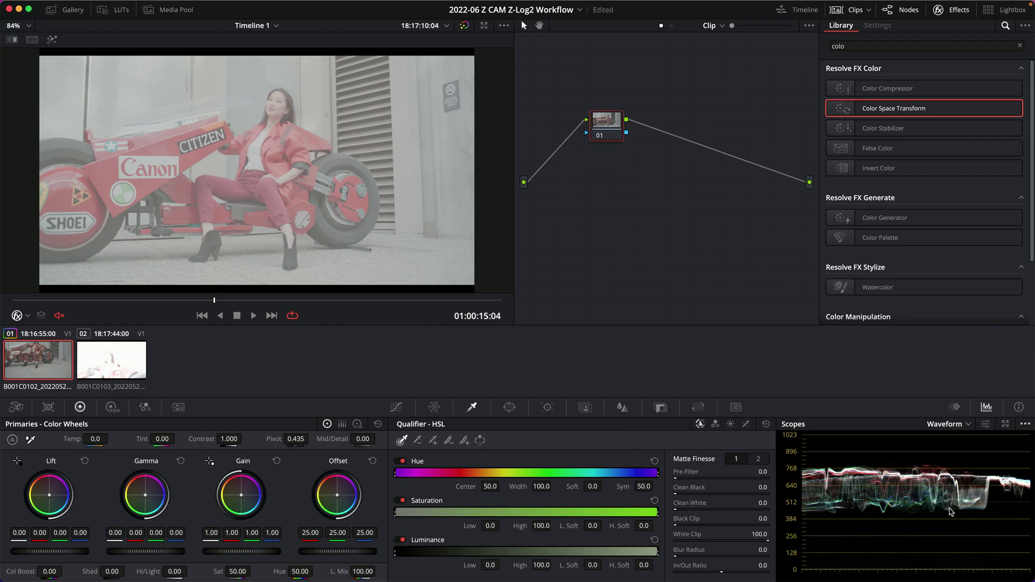
{"action": "key", "text": "super+s"}
{"action": "left_click", "coordinate": [135, 362]}
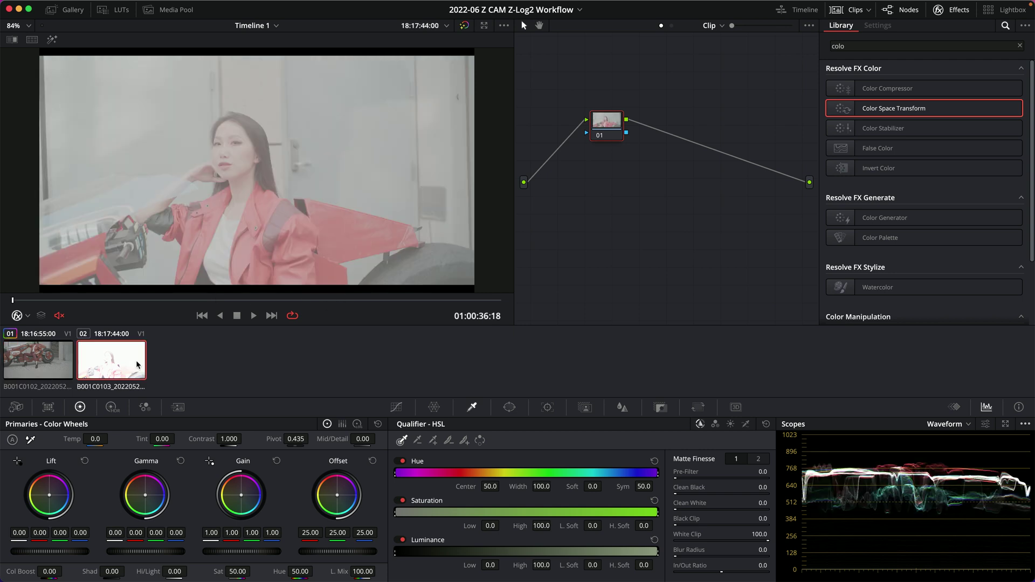
{"action": "right_click", "coordinate": [104, 366]}
{"action": "left_click", "coordinate": [146, 431]}
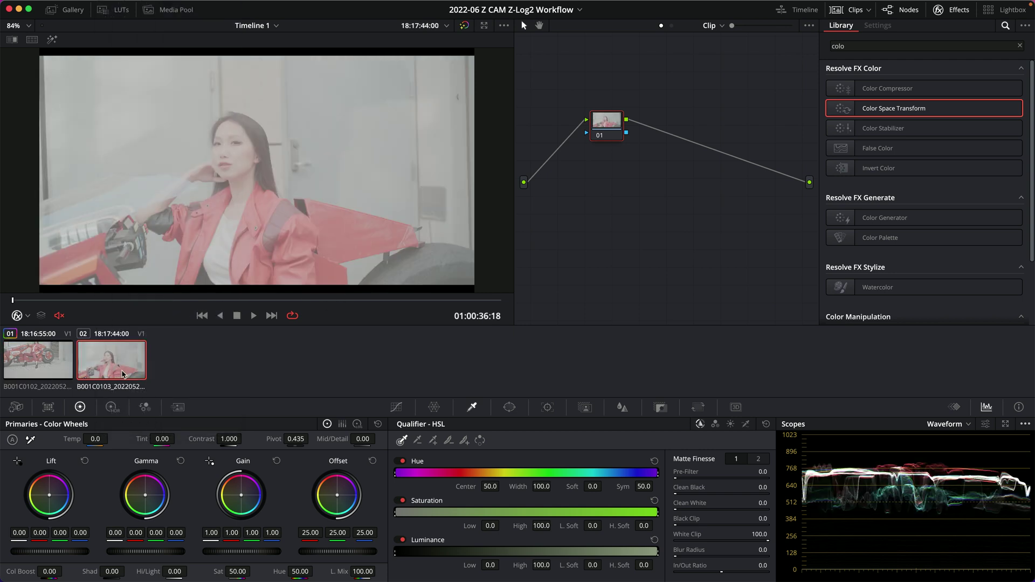
Switch between the two clips to compare their ACES images, ending on the first clip
{"action": "left_click", "coordinate": [59, 353]}
{"action": "left_click", "coordinate": [115, 359]}
{"action": "left_click", "coordinate": [53, 360]}
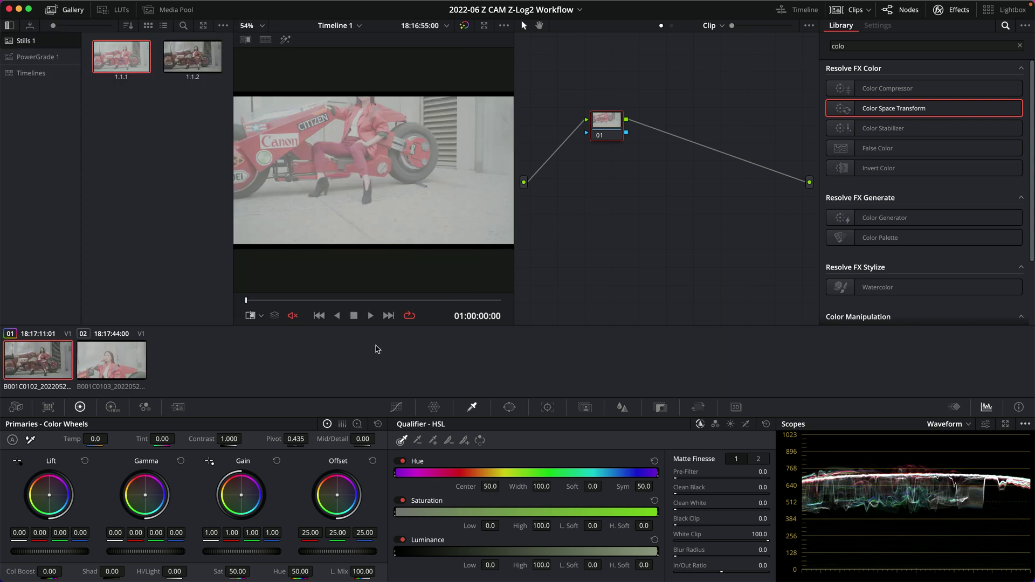
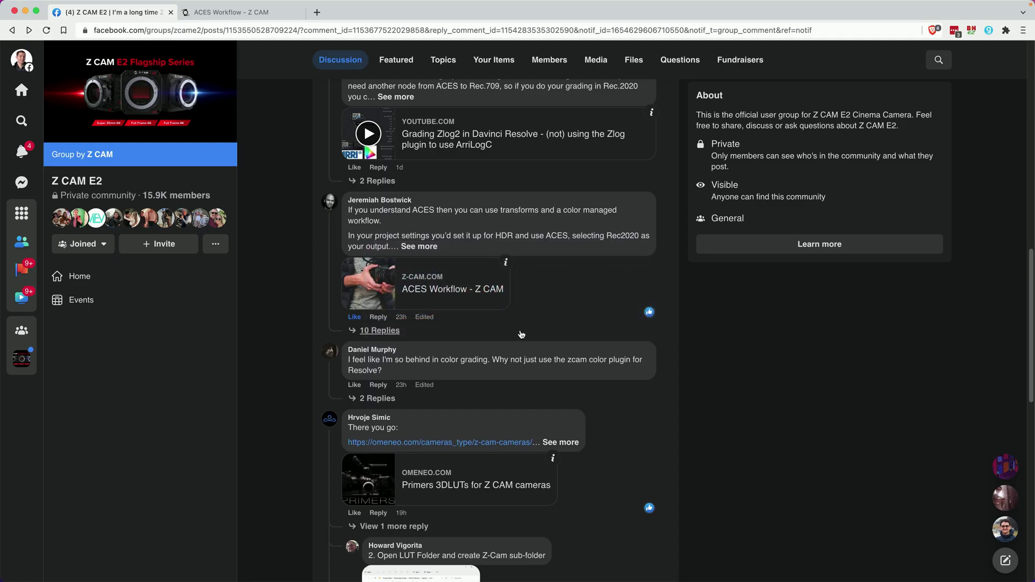
In the browser, read through the Z CAM E2 group post and its comments about color transforms and ACES workflows
{"action": "scroll", "coordinate": [496, 322], "scroll_direction": "up", "scroll_amount": 15}
{"action": "scroll", "coordinate": [520, 330], "scroll_direction": "down", "scroll_amount": 5}
{"action": "scroll", "coordinate": [520, 331], "scroll_direction": "down", "scroll_amount": 6}
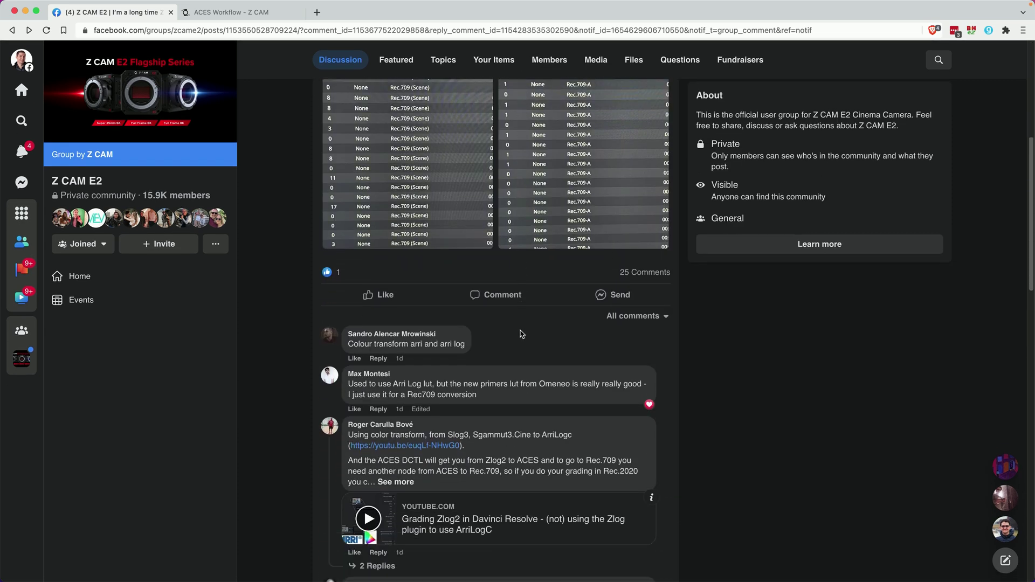
{"action": "scroll", "coordinate": [521, 335], "scroll_direction": "up", "scroll_amount": 3}
{"action": "key", "text": "super+Tab"}
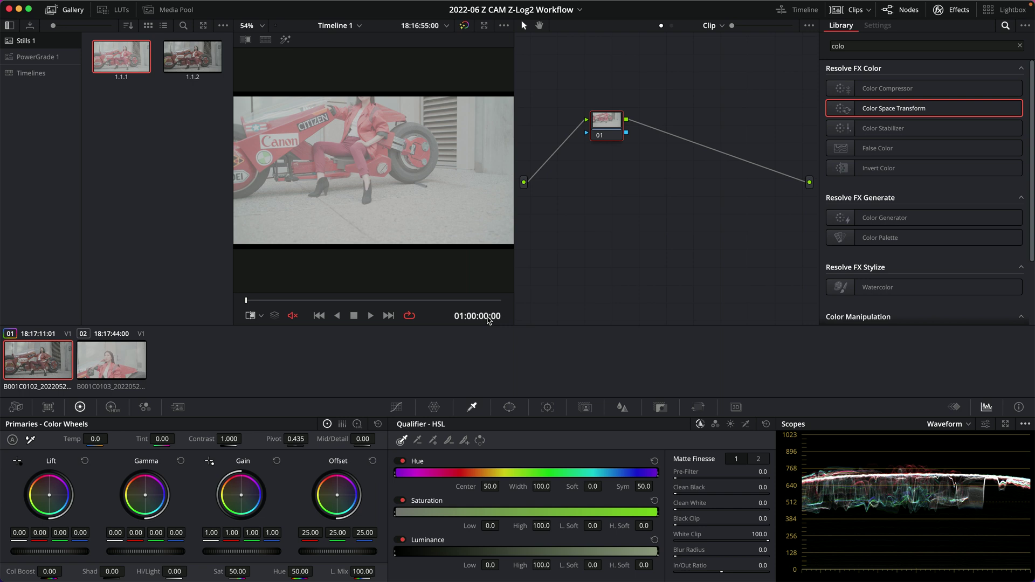
{"action": "key", "text": "shift+4"}
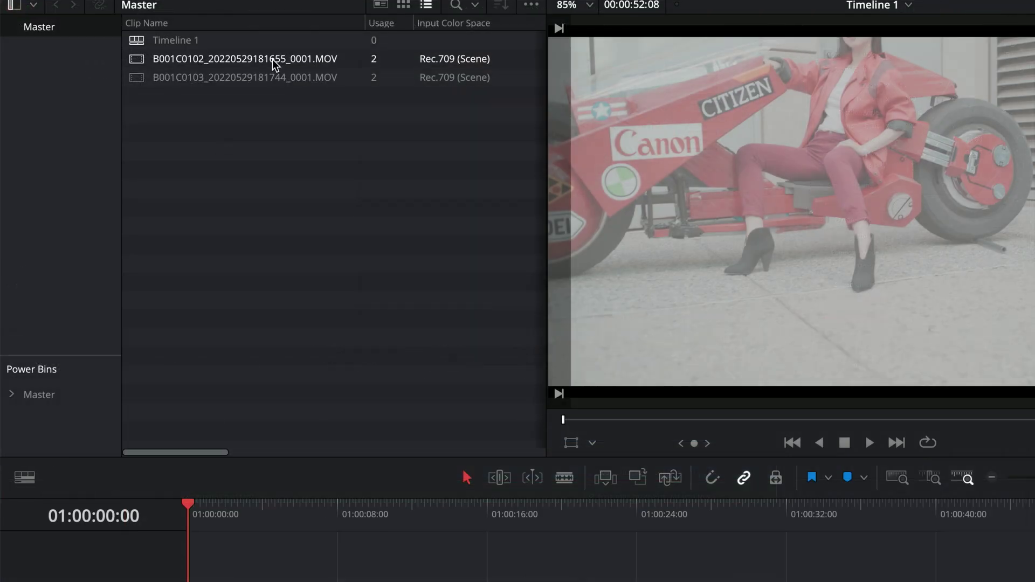
{"action": "right_click", "coordinate": [272, 59]}
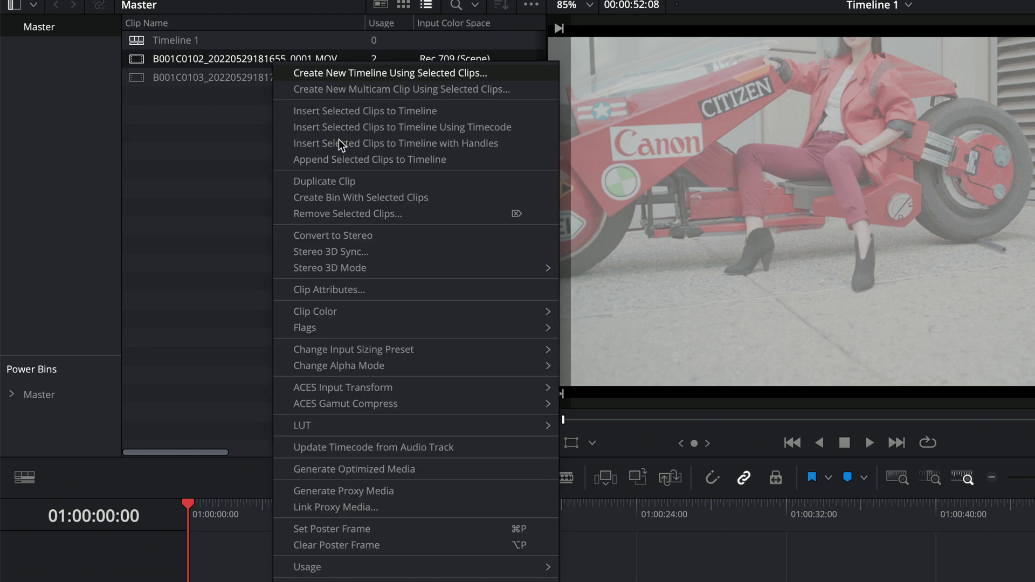
{"action": "mouse_move", "coordinate": [475, 420]}
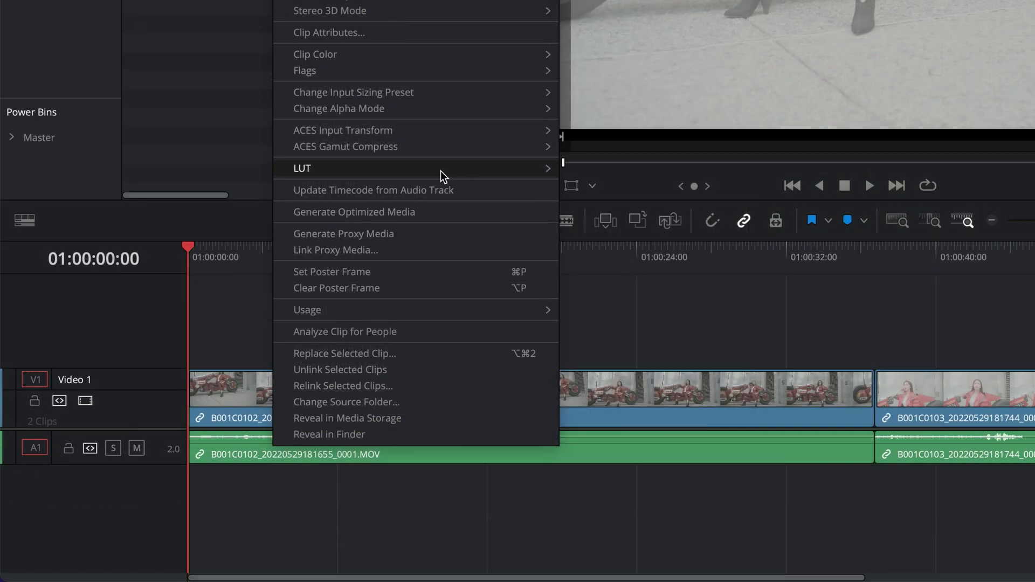
{"action": "mouse_move", "coordinate": [483, 425]}
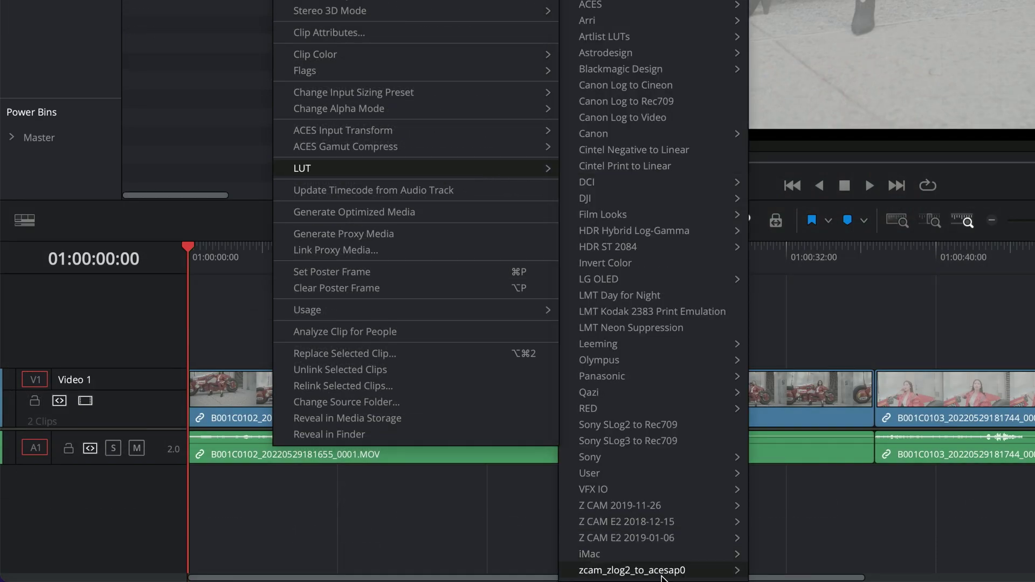
{"action": "mouse_move", "coordinate": [663, 577]}
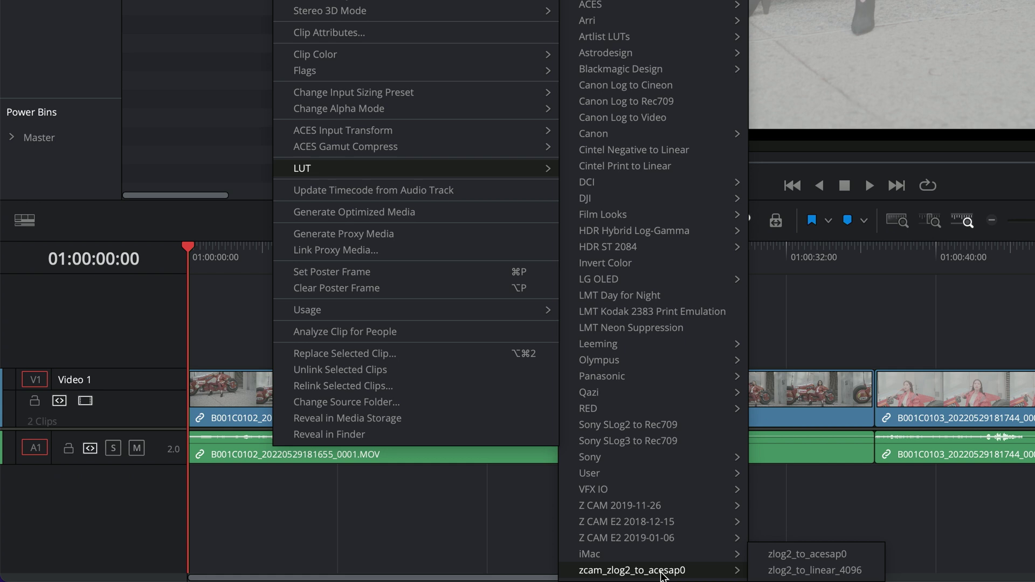
{"action": "left_click", "coordinate": [843, 555]}
Move the playhead to 01:00:15:05 and lower the first clip's gain to 0.83 on the Color page
{"action": "left_click_drag", "start_coordinate": [420, 303], "coordinate": [500, 306]}
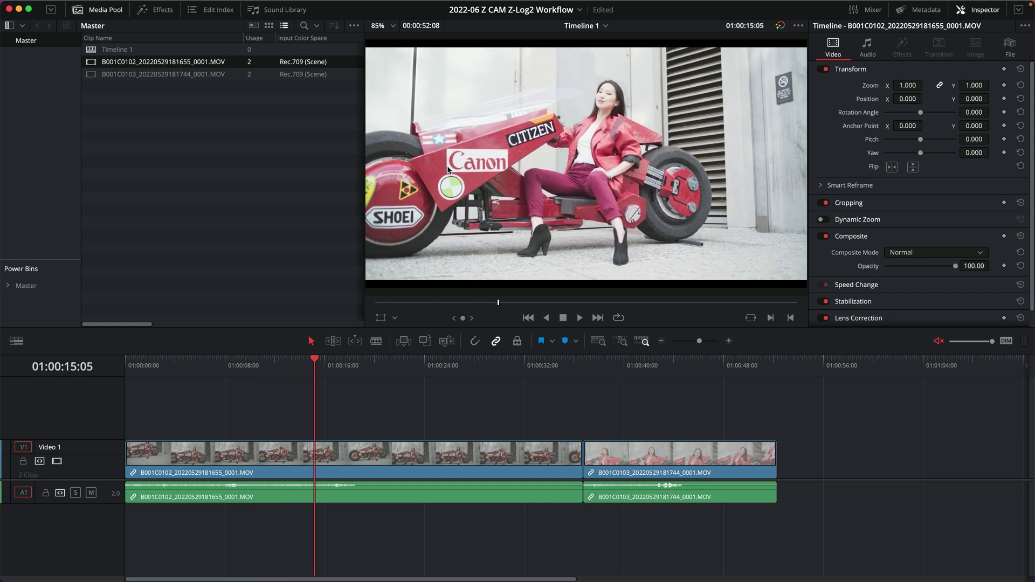
{"action": "key", "text": "shift+6"}
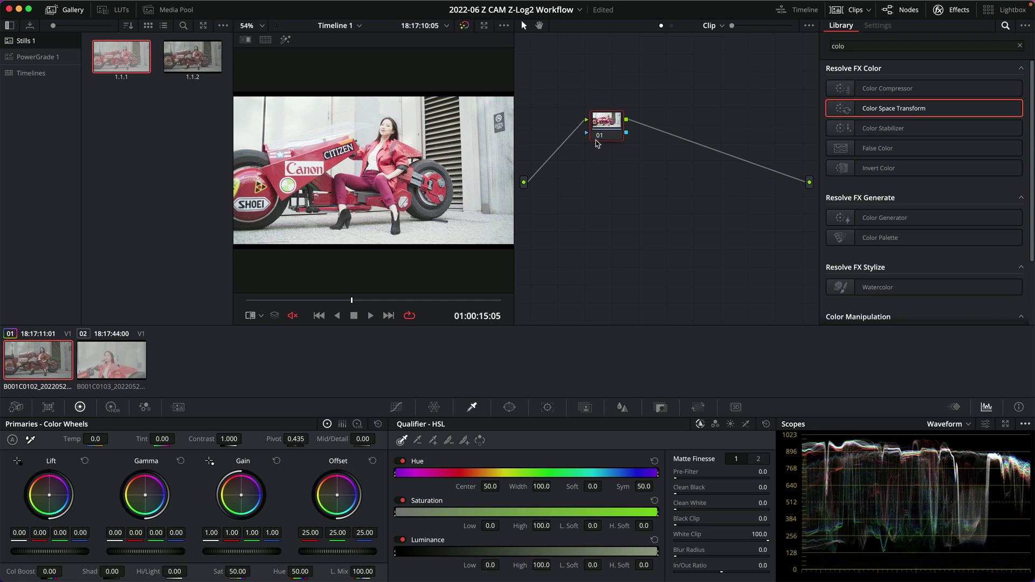
{"action": "left_click_drag", "start_coordinate": [264, 551], "coordinate": [218, 551]}
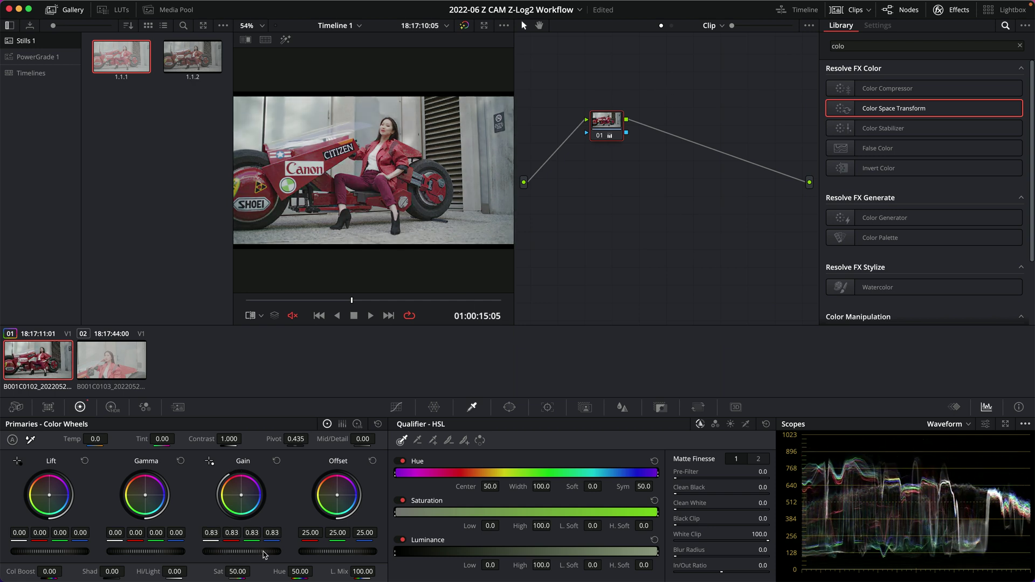
View the first clip full screen and scrub back to 01:00:09:03 to examine the graded image
{"action": "key", "text": "super+f"}
{"action": "left_click_drag", "start_coordinate": [477, 556], "coordinate": [419, 551]}
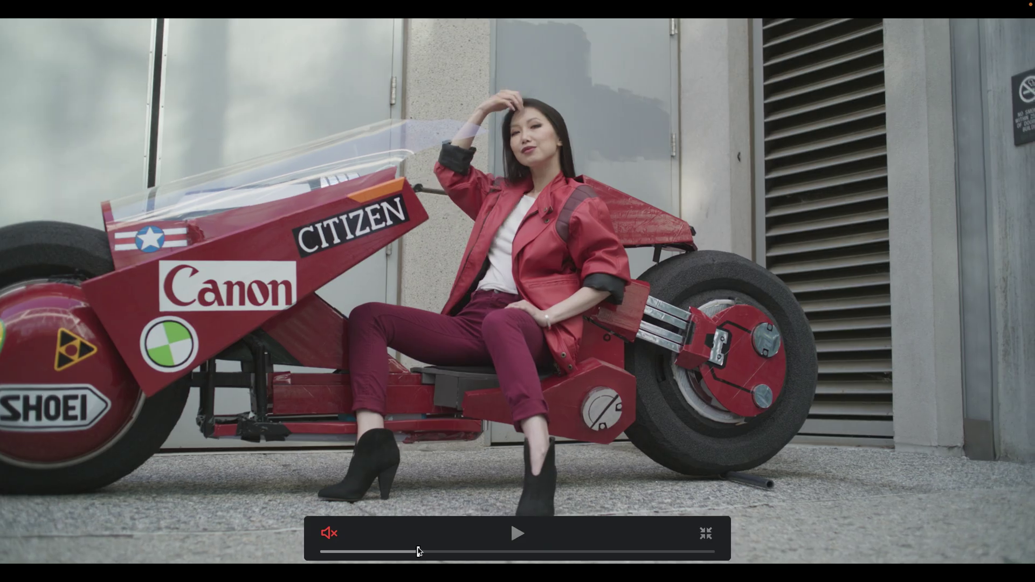
{"action": "key", "text": "super+f"}
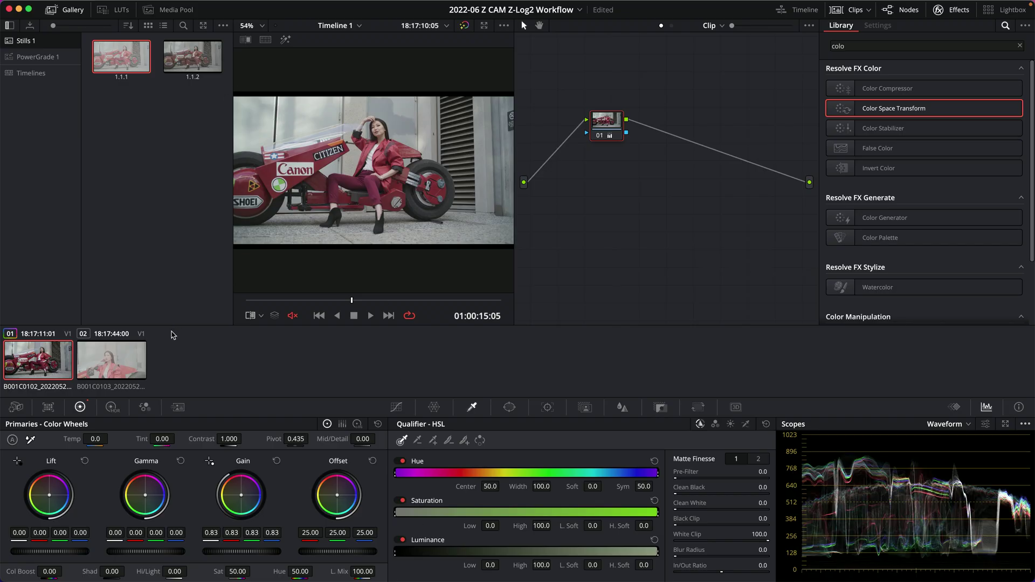
Select both MOV clips in the Edit page's media pool and apply the zlog2_to_acesap0 LUT to them
{"action": "key", "text": "shift+4"}
{"action": "left_click_drag", "start_coordinate": [167, 110], "coordinate": [166, 67]}
{"action": "right_click", "coordinate": [166, 66]}
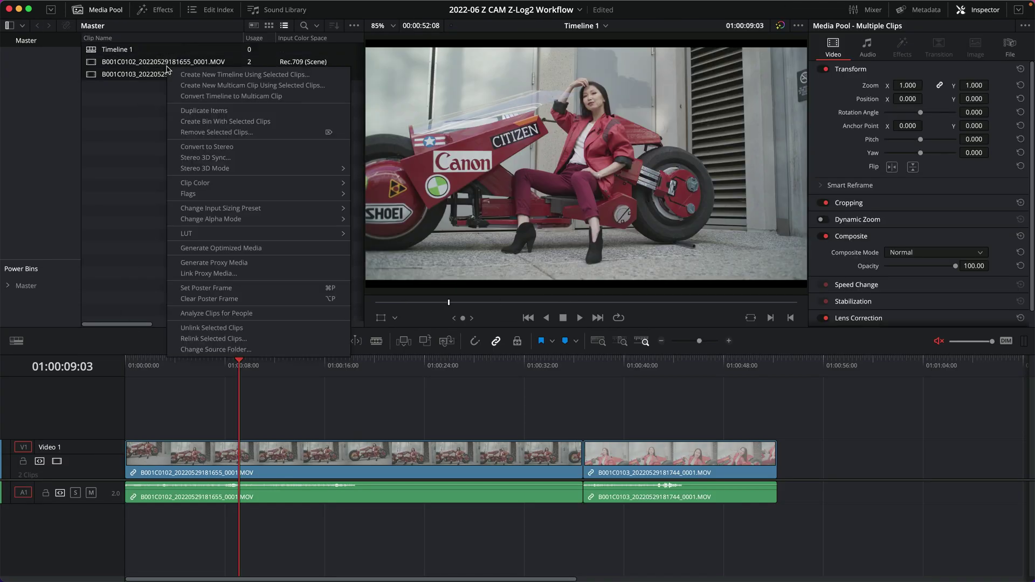
{"action": "left_click", "coordinate": [140, 101]}
{"action": "right_click", "coordinate": [145, 76]}
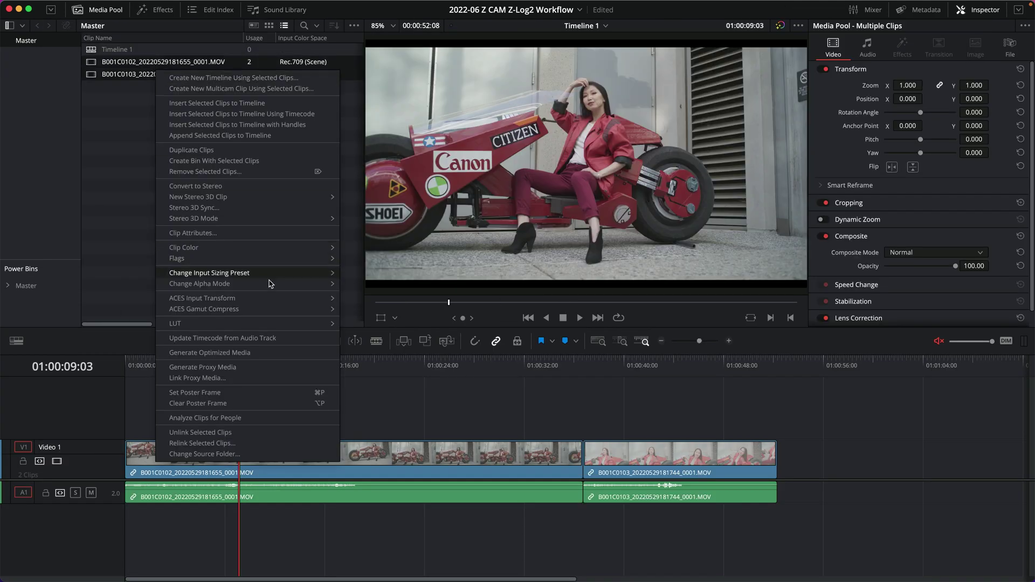
{"action": "mouse_move", "coordinate": [305, 325]}
{"action": "mouse_move", "coordinate": [434, 575]}
{"action": "left_click", "coordinate": [494, 563]}
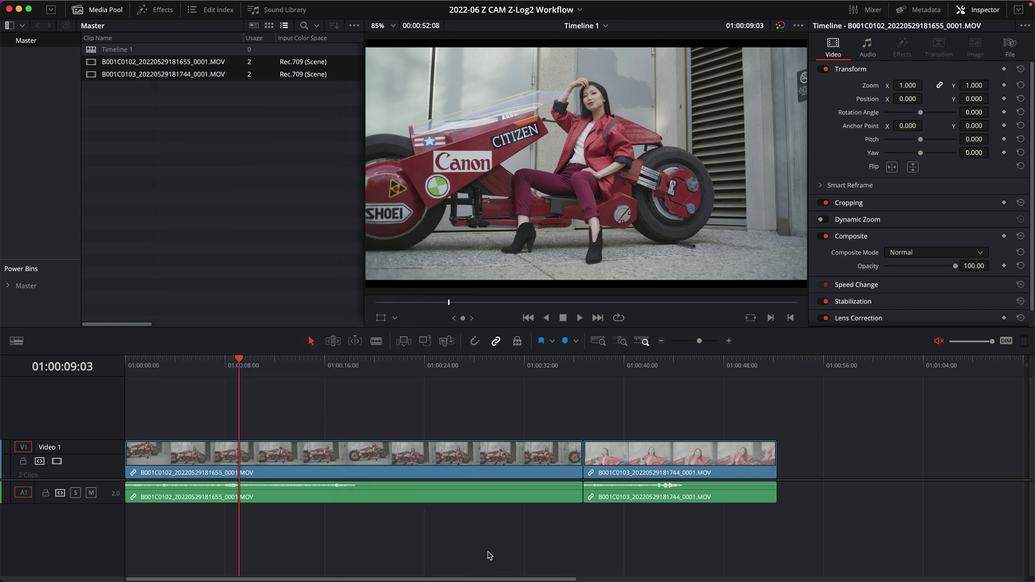
Move the playhead to 01:00:40:14 in the second clip and set its gain to 0.83 on the Color page
{"action": "left_click", "coordinate": [664, 371]}
{"action": "left_click", "coordinate": [632, 369]}
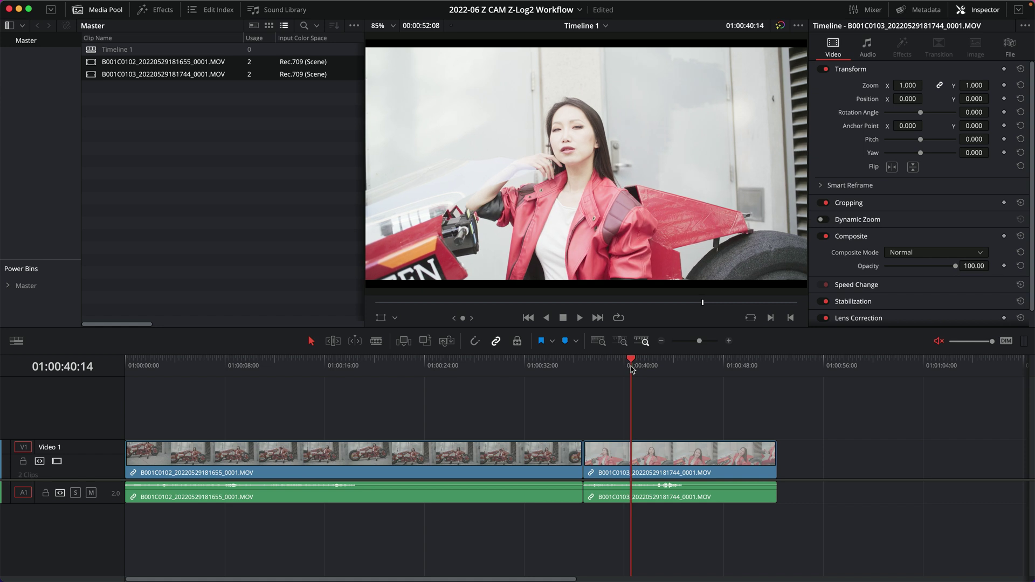
{"action": "key", "text": "shift+6"}
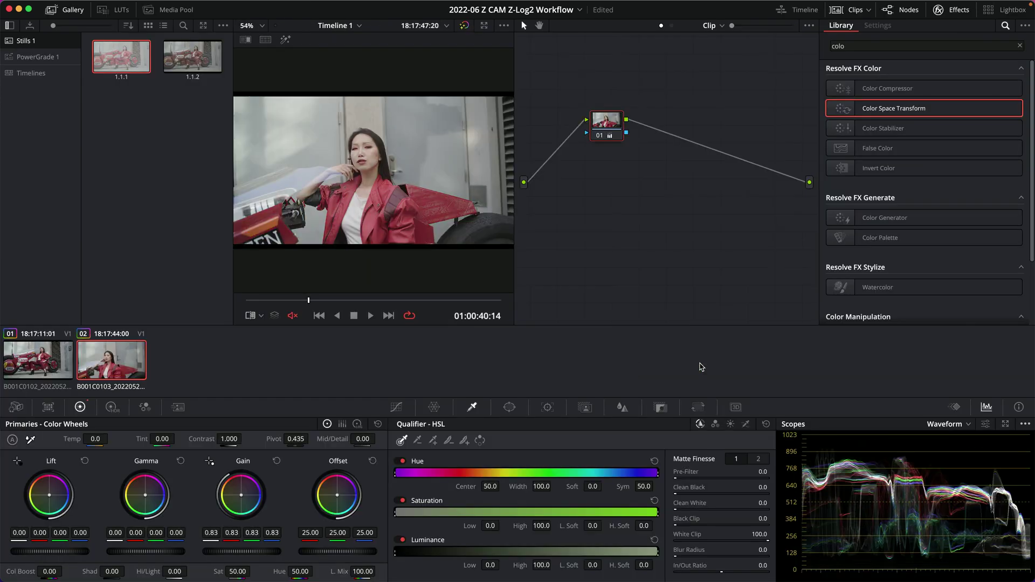
Switch between the two graded clips to compare them, ending on the second clip at 01:00:41:14
{"action": "left_click", "coordinate": [41, 360]}
{"action": "left_click", "coordinate": [104, 361]}
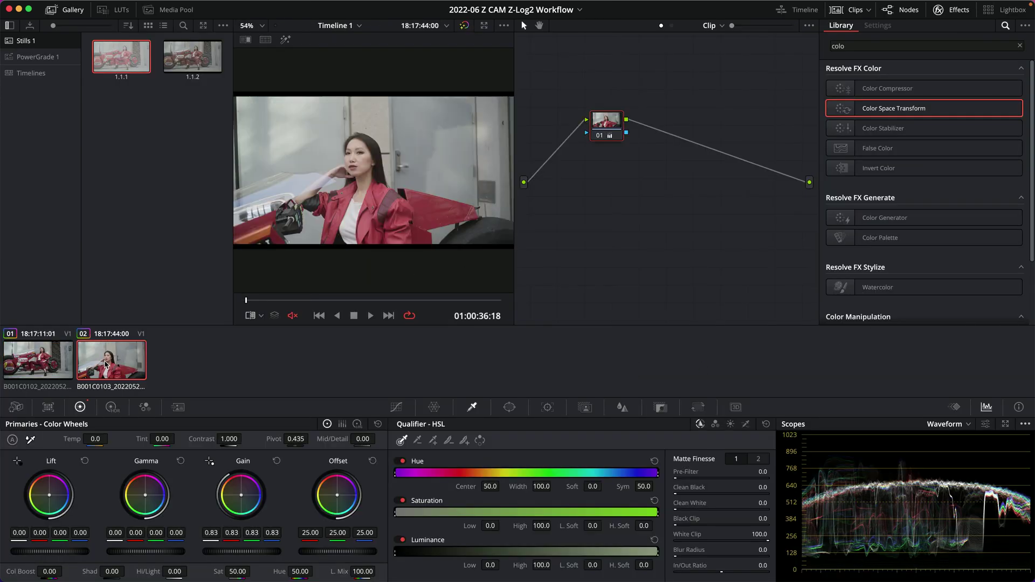
{"action": "left_click", "coordinate": [329, 300]}
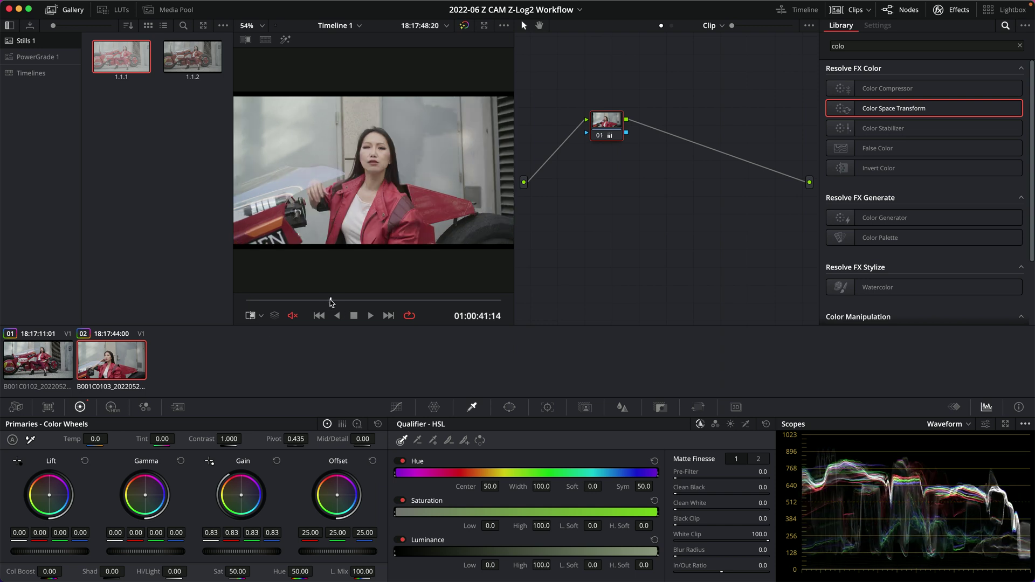
Hide the gallery and examine the second clip full screen, scrubbing from 01:00:45:23 to 01:00:48:00
{"action": "left_click", "coordinate": [72, 9]}
{"action": "left_click", "coordinate": [301, 300]}
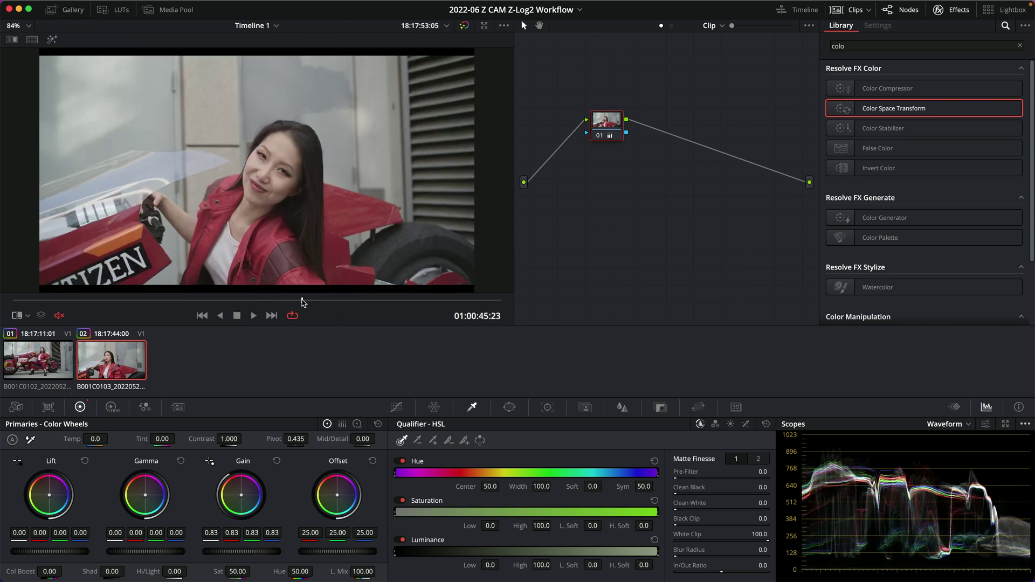
{"action": "key", "text": "super+f"}
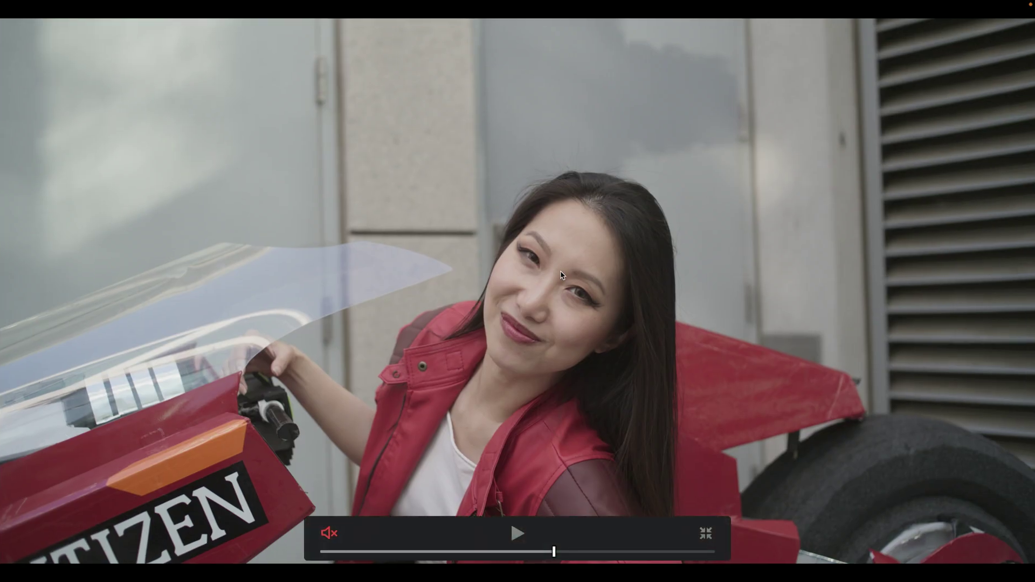
{"action": "left_click_drag", "start_coordinate": [552, 558], "coordinate": [605, 554]}
{"action": "key", "text": "super+f"}
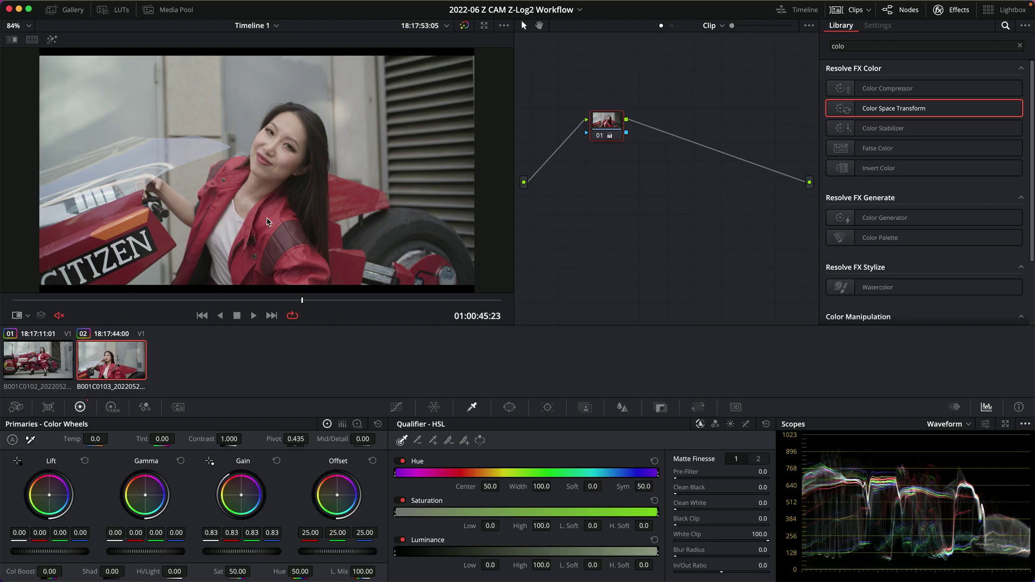
Remove the LUT from both clips in the Edit page's media pool and deselect them
{"action": "key", "text": "shift+4"}
{"action": "right_click", "coordinate": [204, 69]}
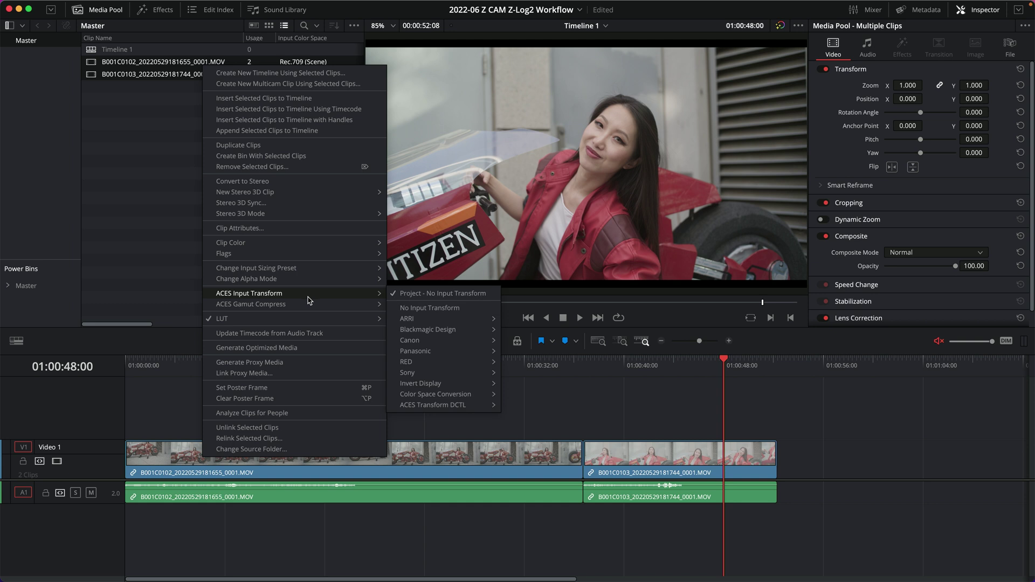
{"action": "mouse_move", "coordinate": [337, 322]}
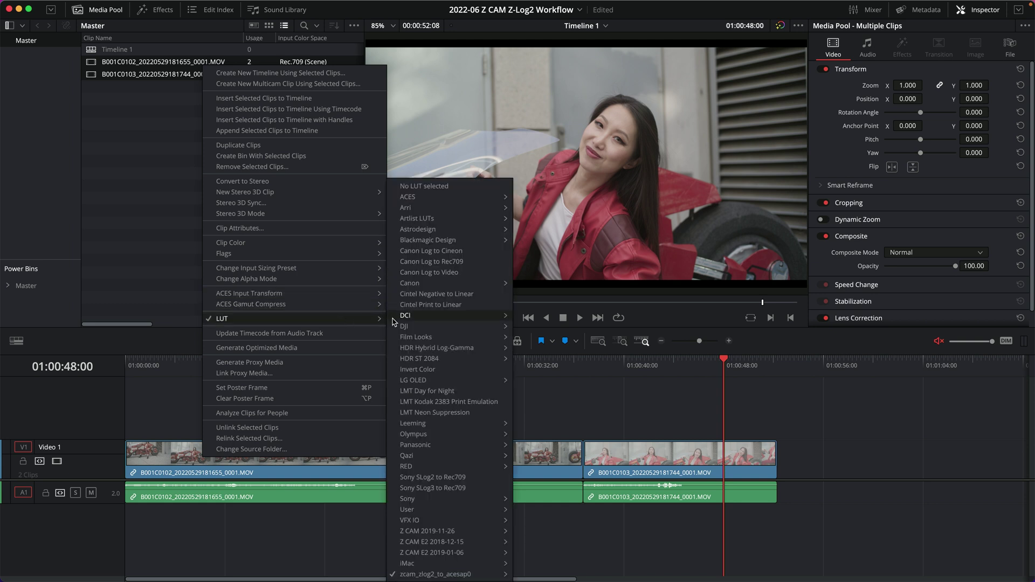
{"action": "left_click", "coordinate": [425, 185]}
{"action": "left_click", "coordinate": [253, 280]}
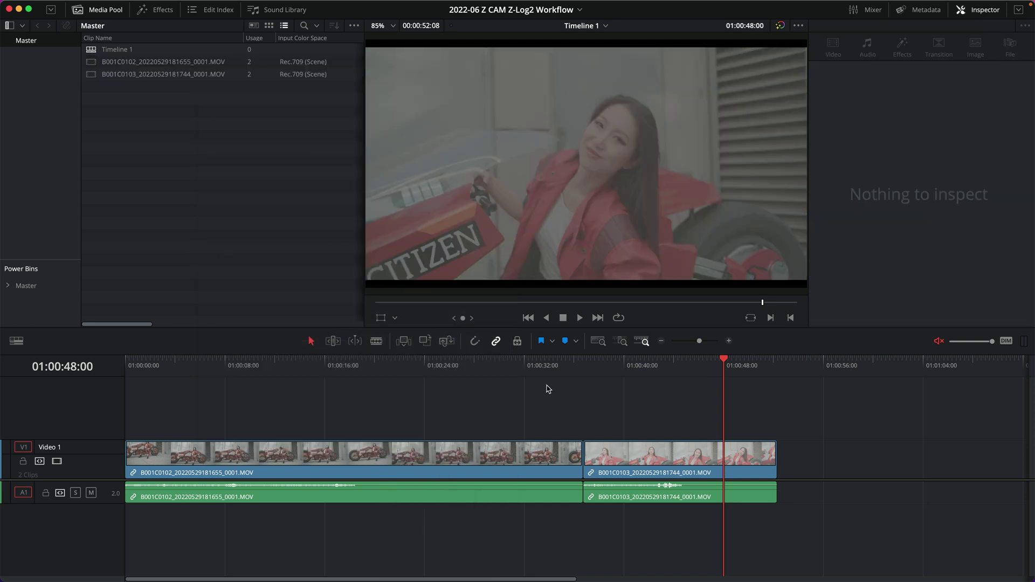
Move the playhead to 01:00:38:19 and enable the timeline-level node with the zlog2_to_acesap0 LUT on the Color page
{"action": "left_click", "coordinate": [524, 364]}
{"action": "left_click_drag", "start_coordinate": [524, 365], "coordinate": [610, 367]}
{"action": "key", "text": "shift+6"}
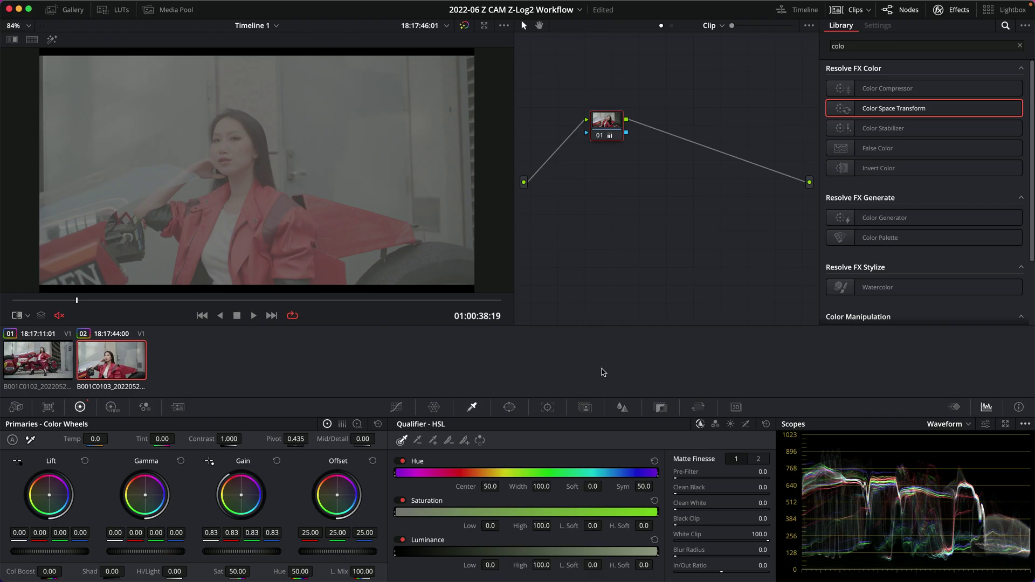
{"action": "left_click", "coordinate": [671, 27]}
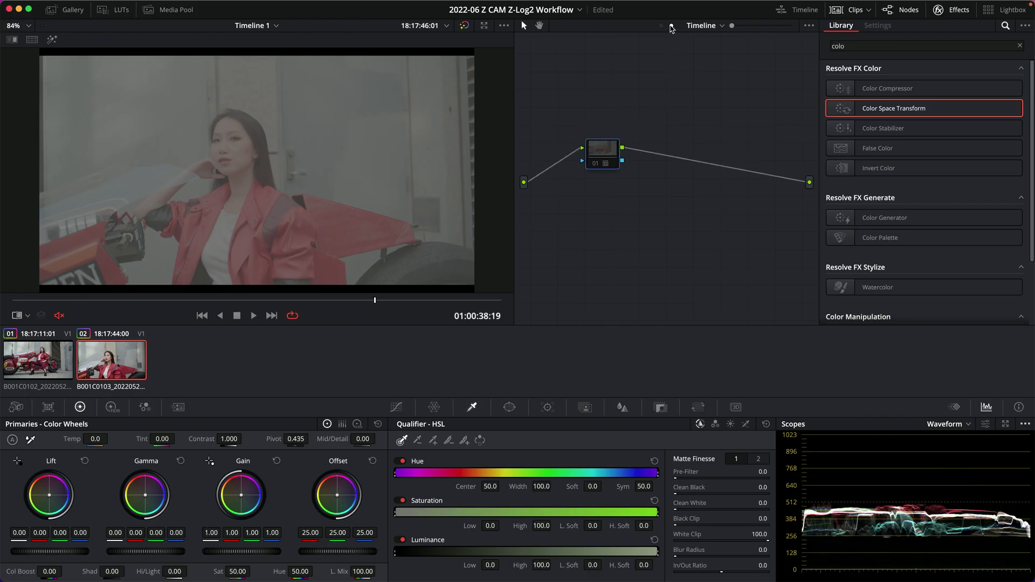
{"action": "mouse_move", "coordinate": [605, 159]}
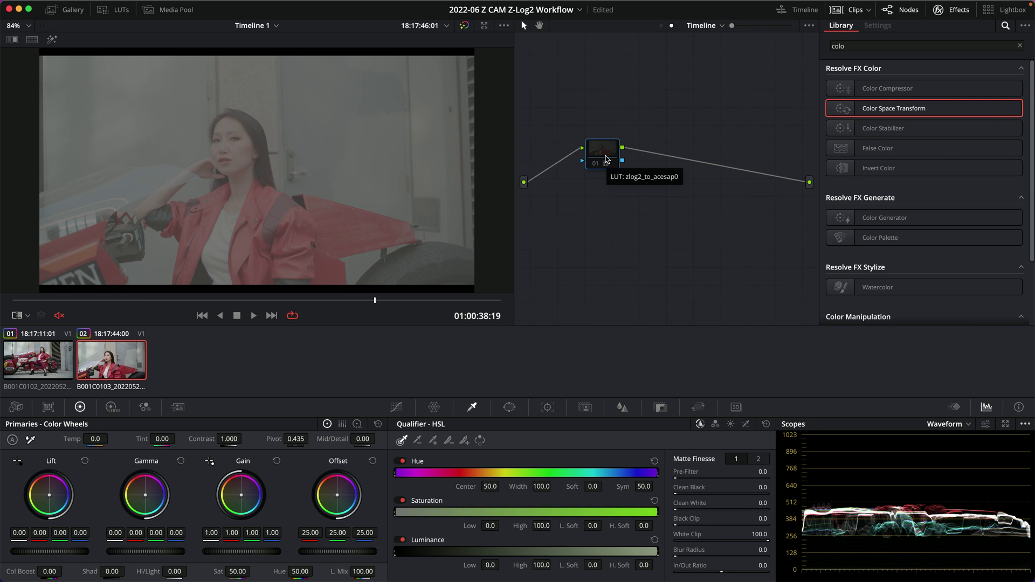
{"action": "right_click", "coordinate": [605, 159]}
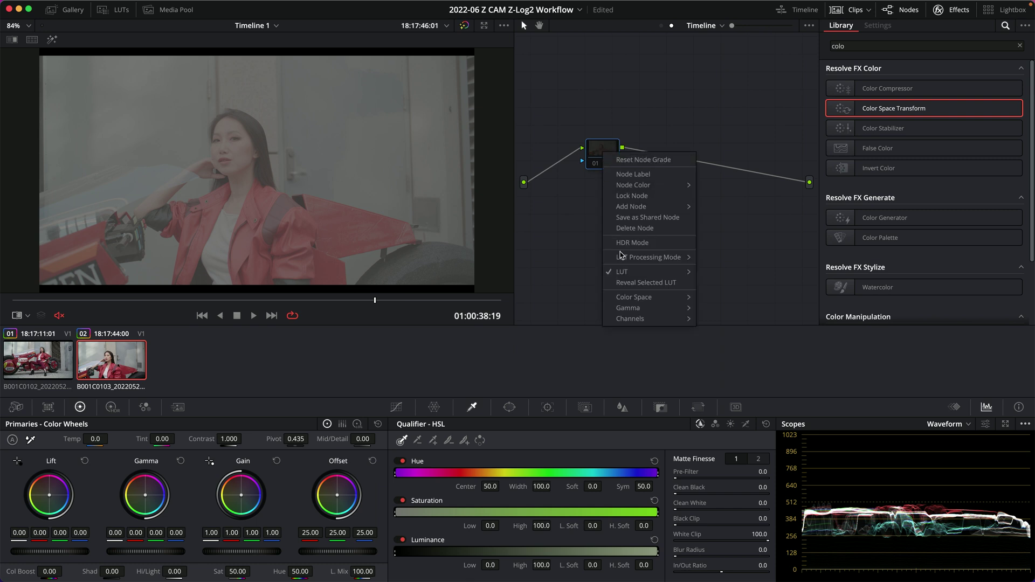
{"action": "mouse_move", "coordinate": [690, 276]}
{"action": "mouse_move", "coordinate": [782, 574]}
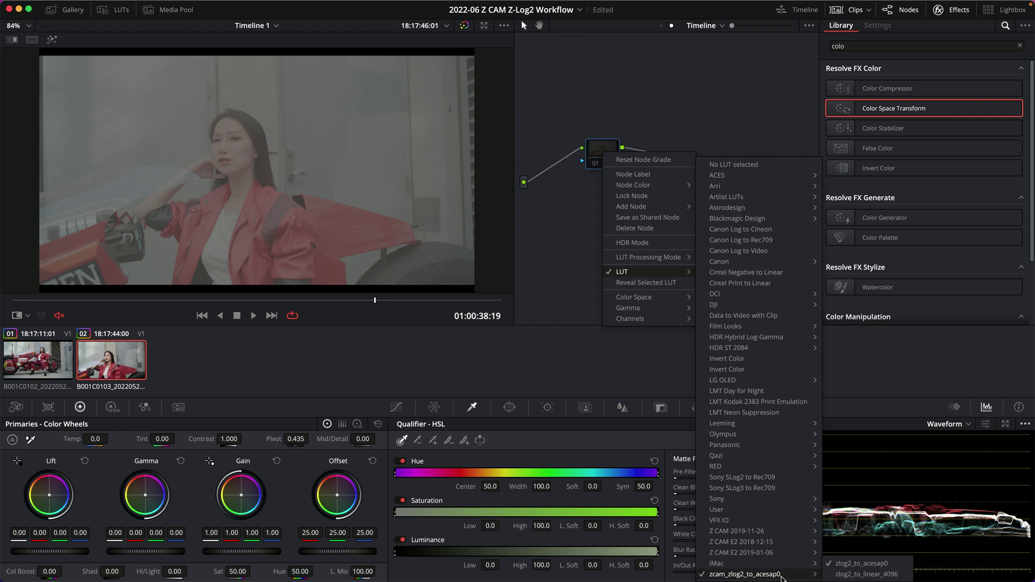
{"action": "left_click", "coordinate": [580, 296]}
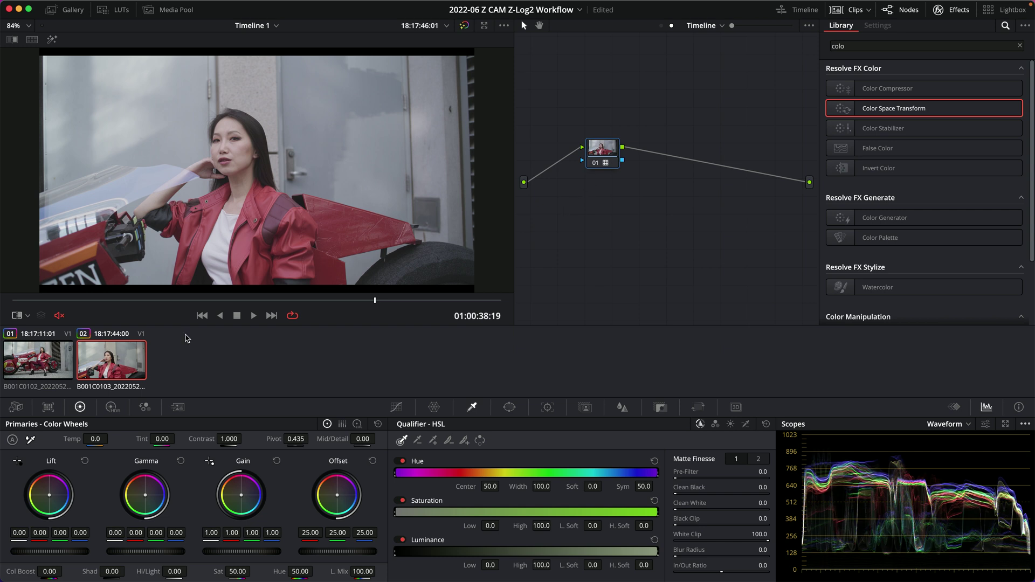
Compare both clips under the timeline-level LUT, checking the first clip at 01:00:16:11 and its clip-level node, ending on the second clip
{"action": "left_click", "coordinate": [35, 359]}
{"action": "left_click", "coordinate": [122, 365]}
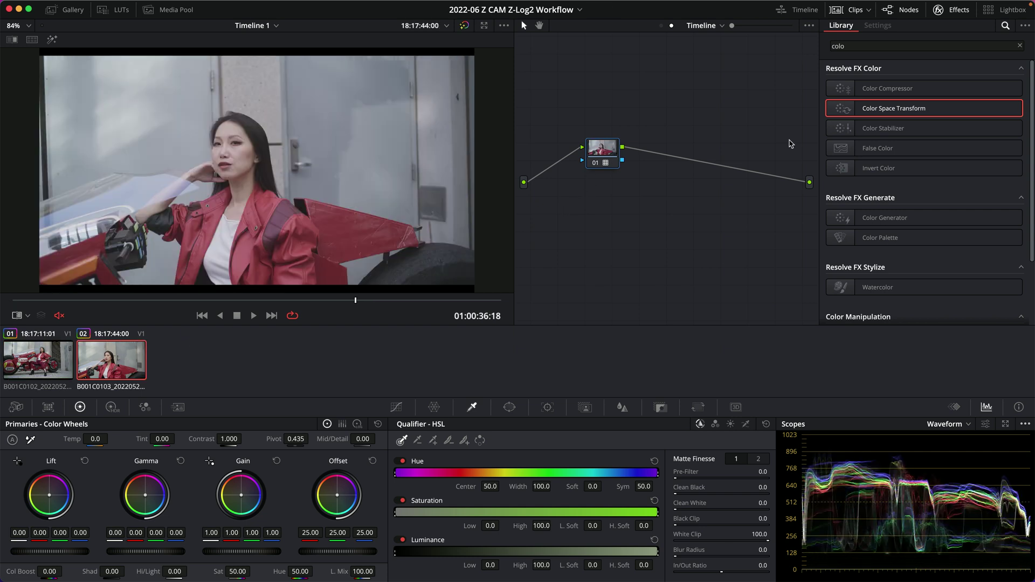
{"action": "left_click", "coordinate": [18, 360]}
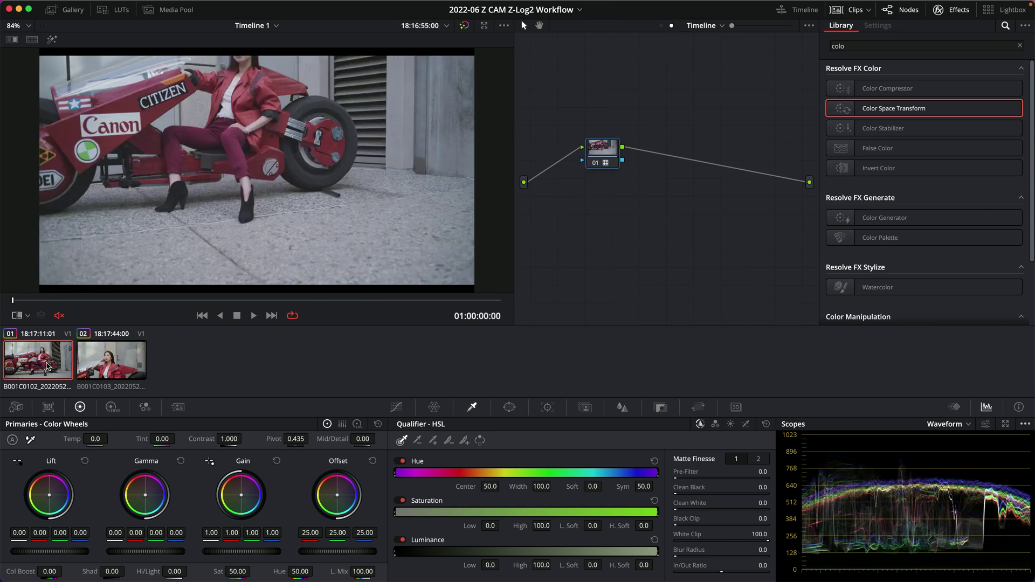
{"action": "left_click", "coordinate": [56, 300]}
{"action": "left_click_drag", "start_coordinate": [56, 300], "coordinate": [166, 305]}
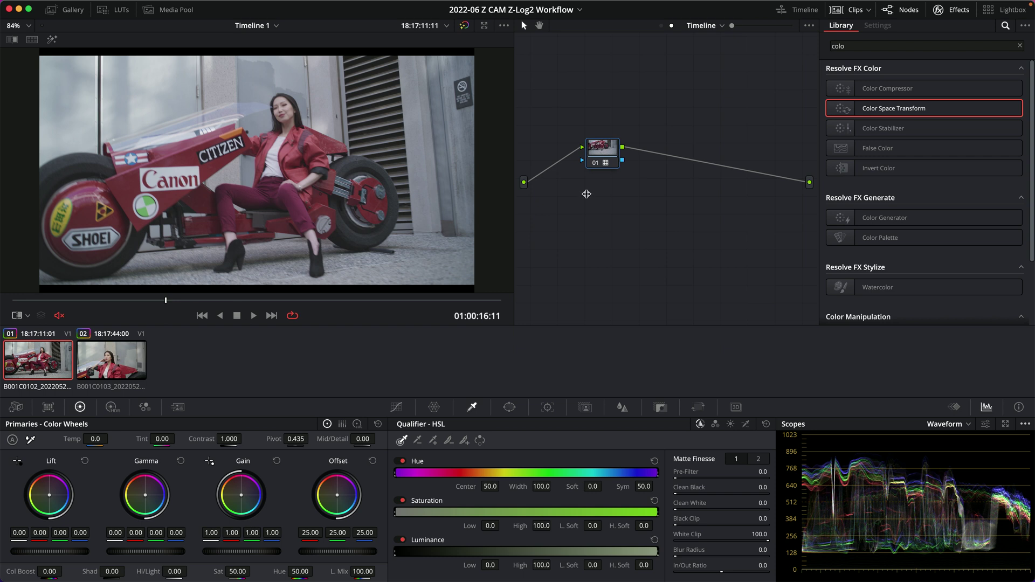
{"action": "left_click", "coordinate": [661, 26]}
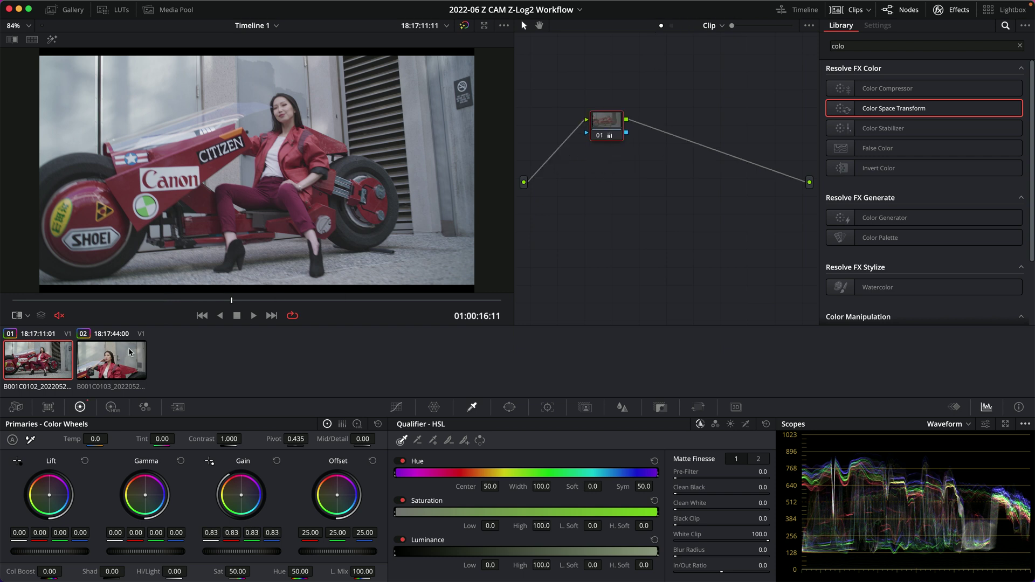
{"action": "left_click", "coordinate": [109, 361]}
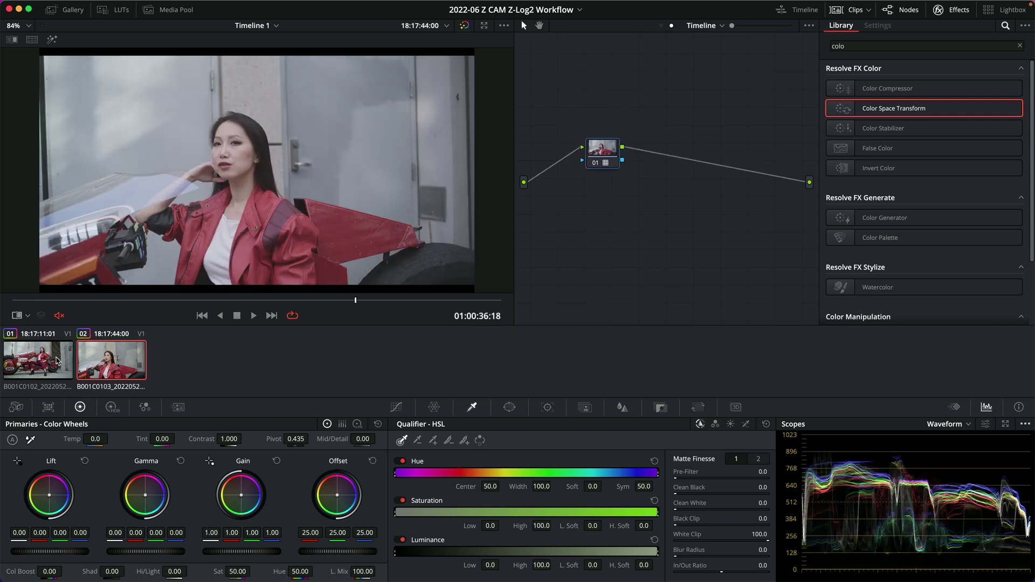
Scrub through the first and second clips on the Color page to compare them under the timeline-level LUT
{"action": "left_click", "coordinate": [57, 360]}
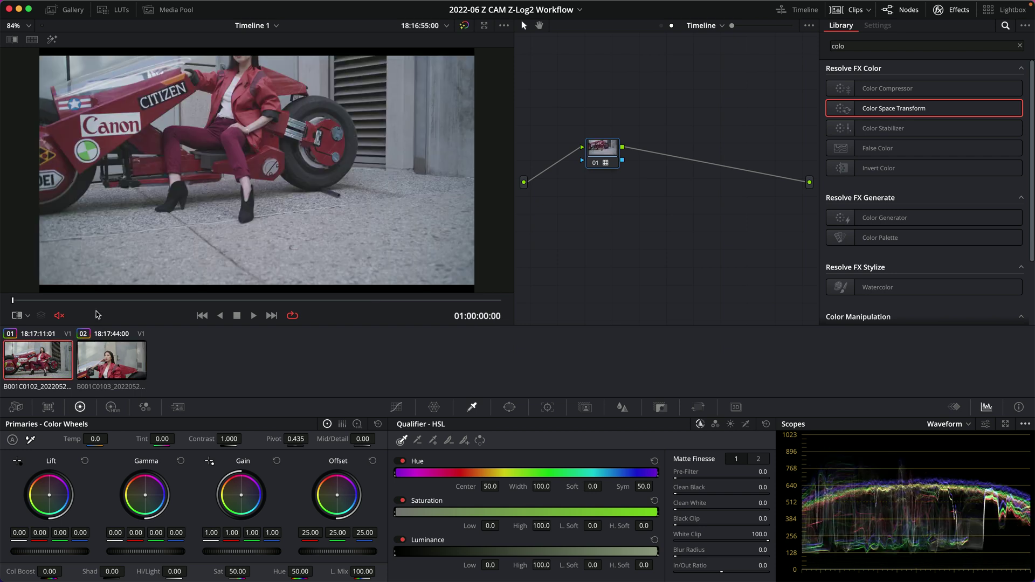
{"action": "left_click_drag", "start_coordinate": [109, 301], "coordinate": [292, 300]}
{"action": "left_click", "coordinate": [125, 363]}
{"action": "left_click_drag", "start_coordinate": [222, 300], "coordinate": [313, 303]}
Switch to the Edit page, select the second clip in the media pool and move the playhead to 01:00:47:19
{"action": "key", "text": "shift+4"}
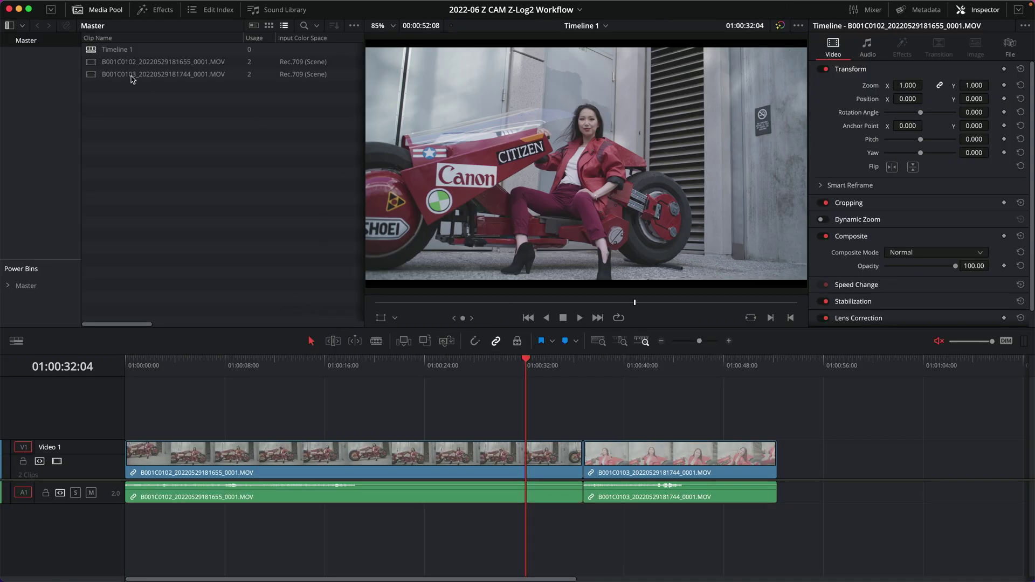
{"action": "left_click", "coordinate": [163, 75]}
{"action": "left_click_drag", "start_coordinate": [671, 372], "coordinate": [722, 373]}
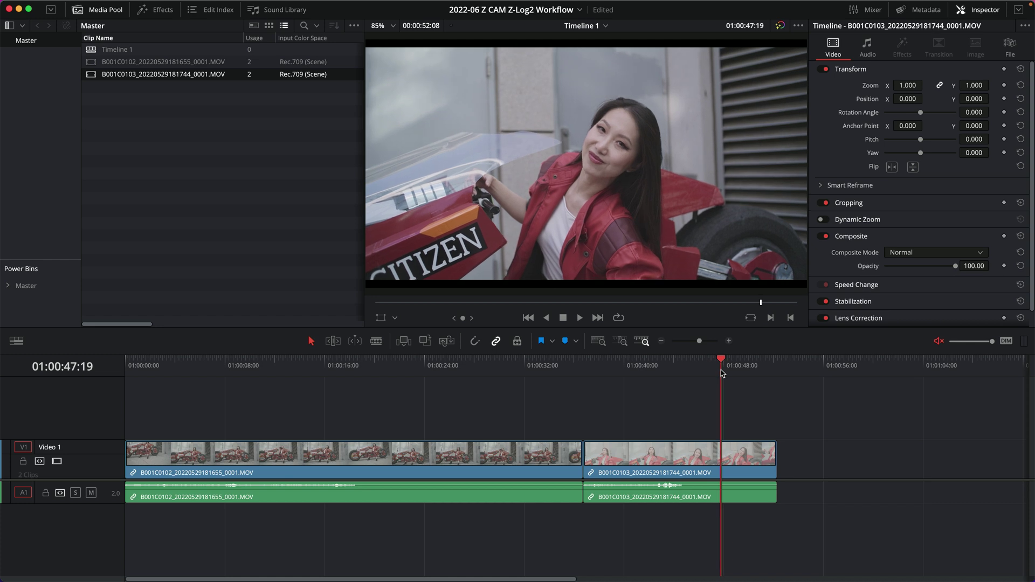
Set the project's ACES Output Transform to Rec.2020 ST2084 (1000 nits) and save the settings
{"action": "key", "text": "shift+9"}
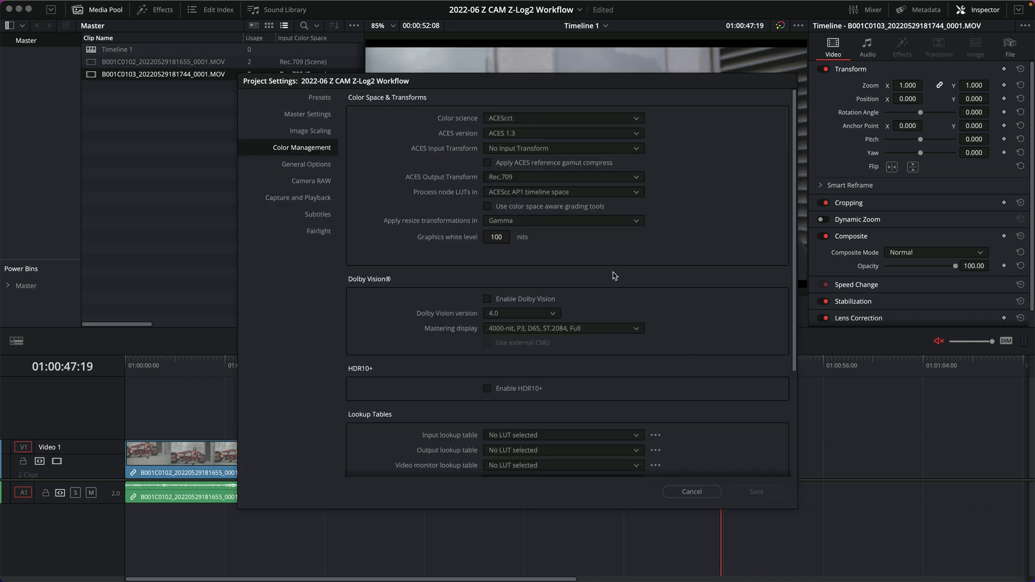
{"action": "left_click", "coordinate": [507, 178]}
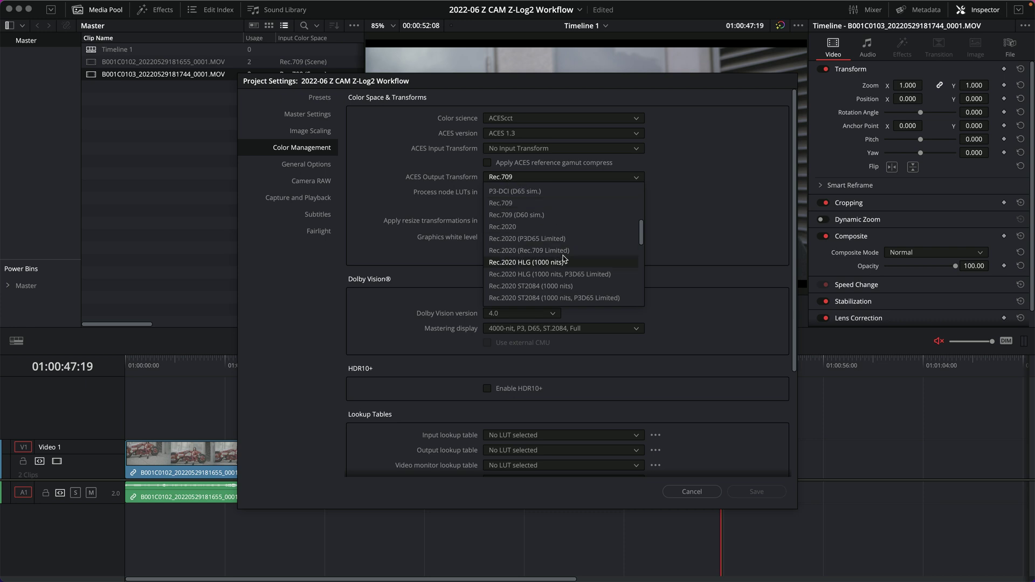
{"action": "left_click", "coordinate": [547, 286]}
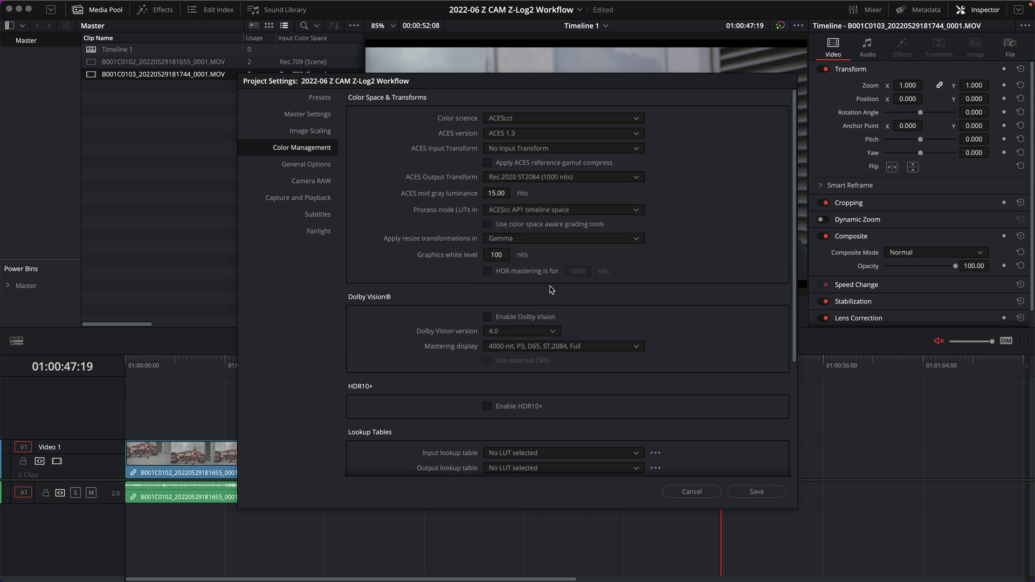
{"action": "left_click", "coordinate": [753, 491]}
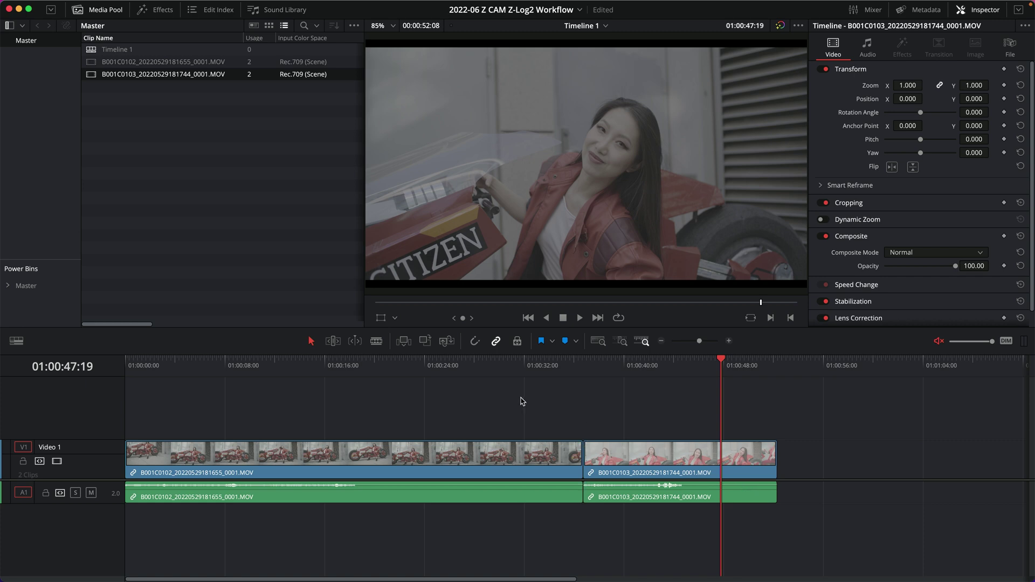
Return to the Color page and review the project's ACES color management settings, closing them without saving
{"action": "key", "text": "shift+6"}
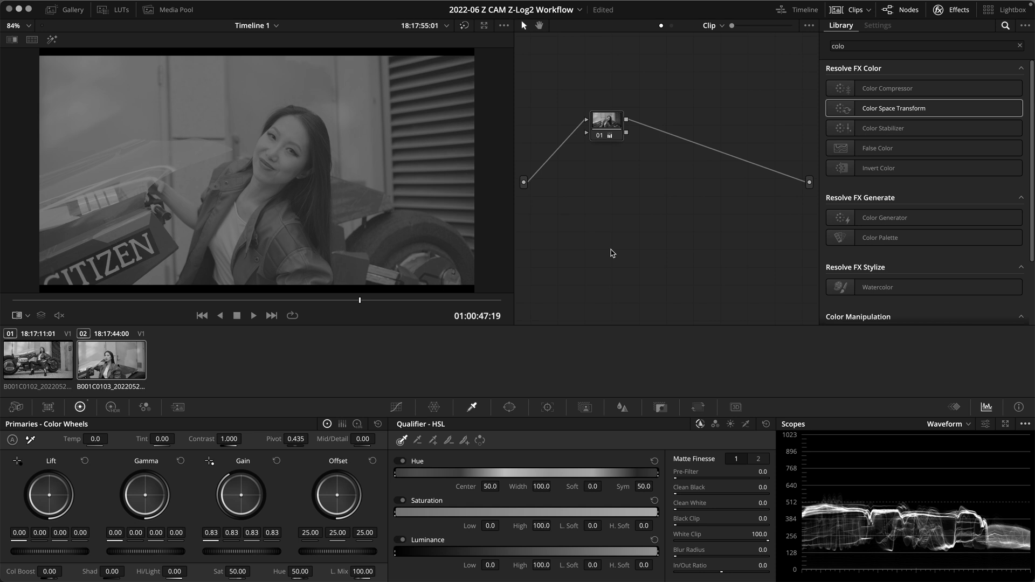
{"action": "key", "text": "shift+9"}
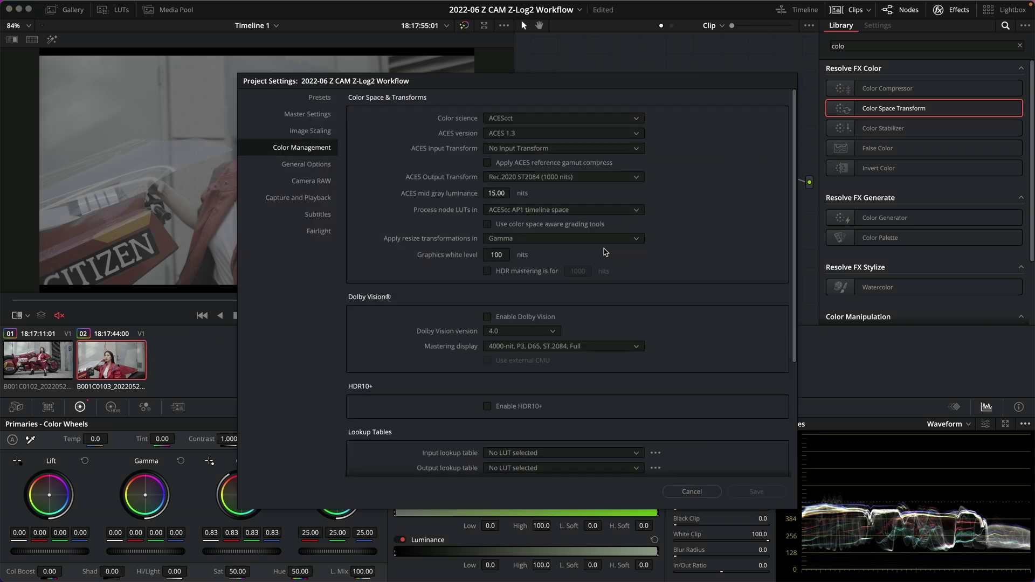
{"action": "left_click", "coordinate": [691, 492]}
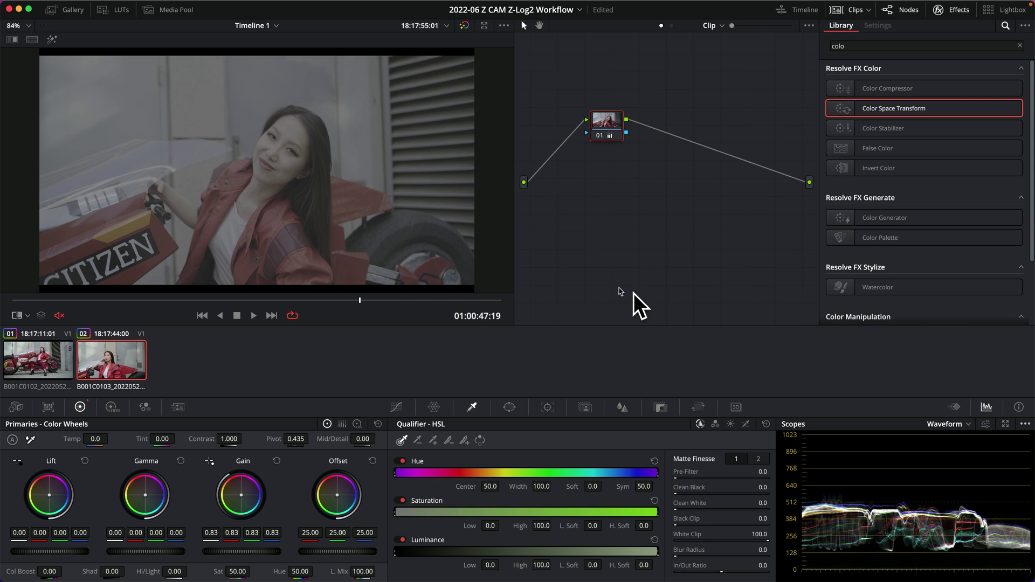
Set the project's Color viewer lookup table to HDR to SDR from CST and save the settings
{"action": "key", "text": "shift+9"}
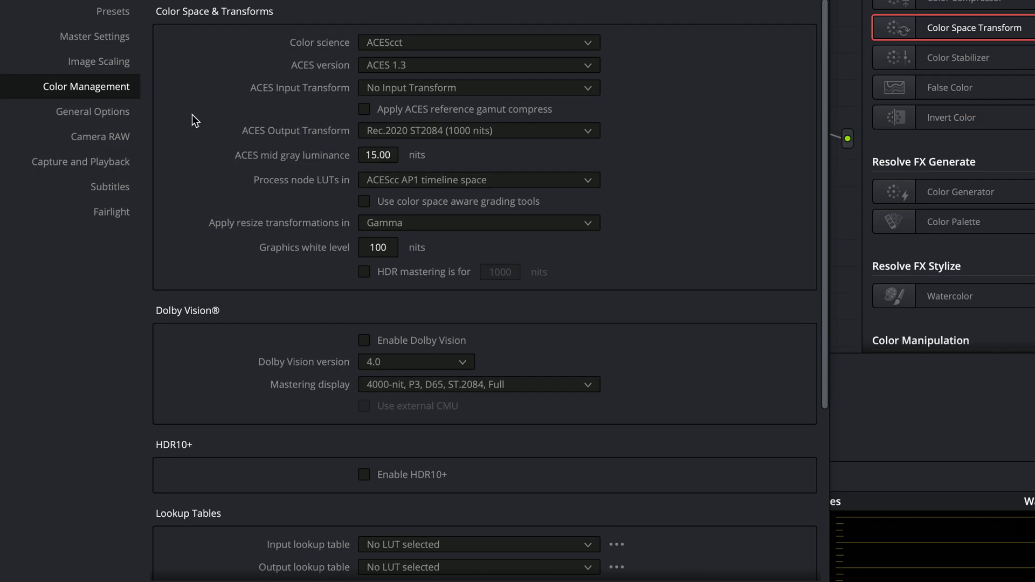
{"action": "scroll", "coordinate": [492, 409], "scroll_direction": "down", "scroll_amount": 5}
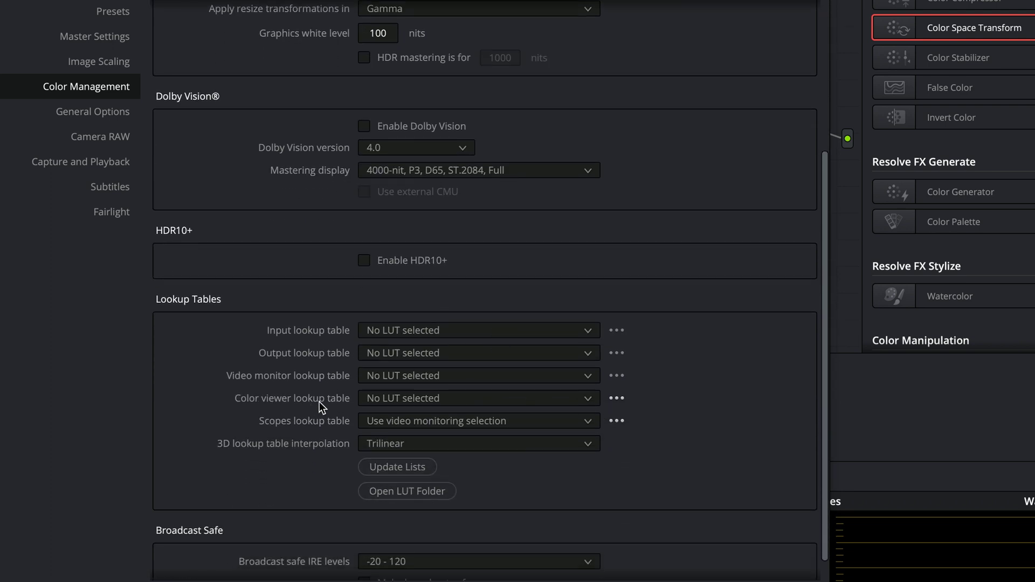
{"action": "left_click", "coordinate": [616, 398]}
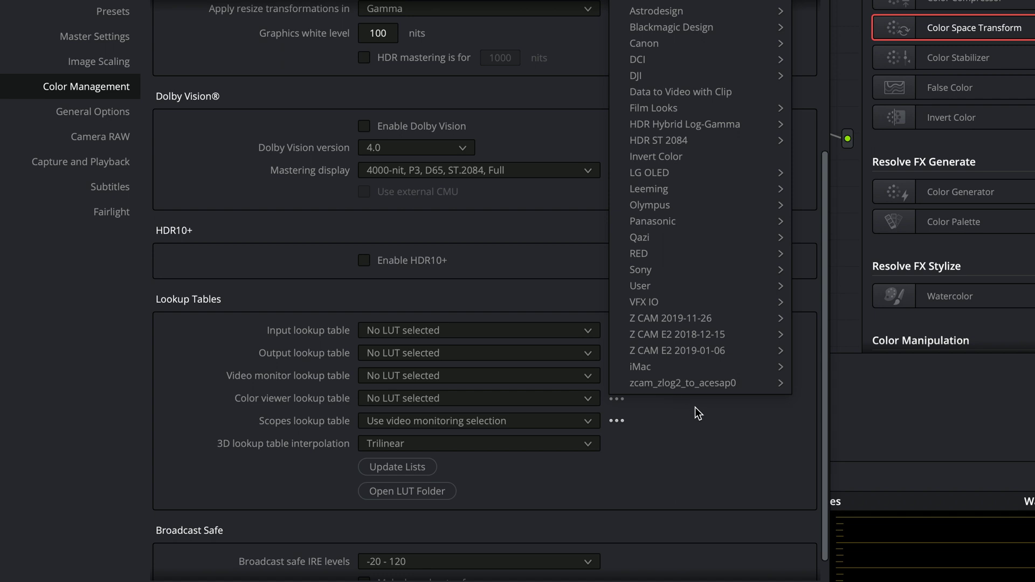
{"action": "mouse_move", "coordinate": [703, 280]}
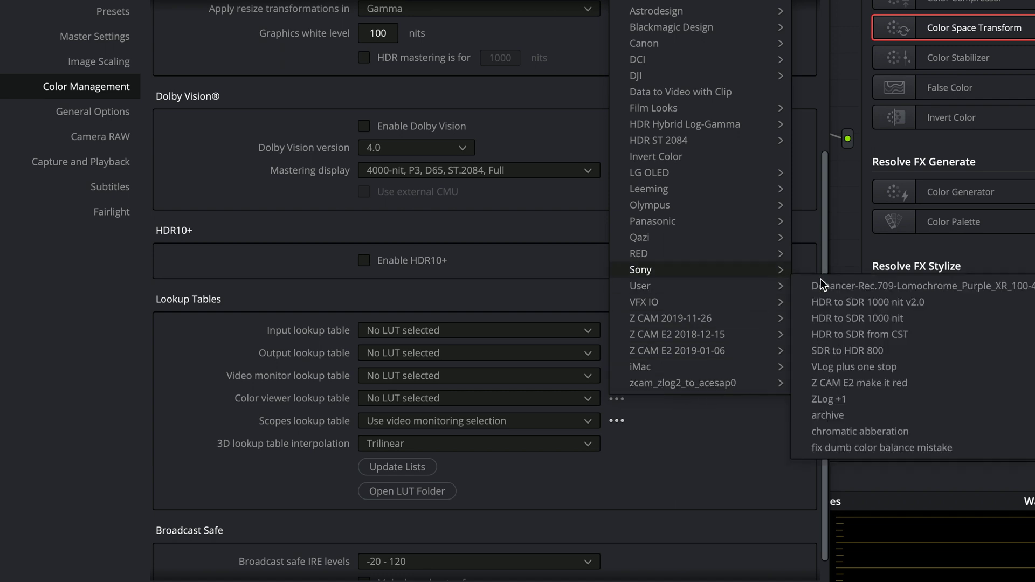
{"action": "left_click", "coordinate": [849, 333]}
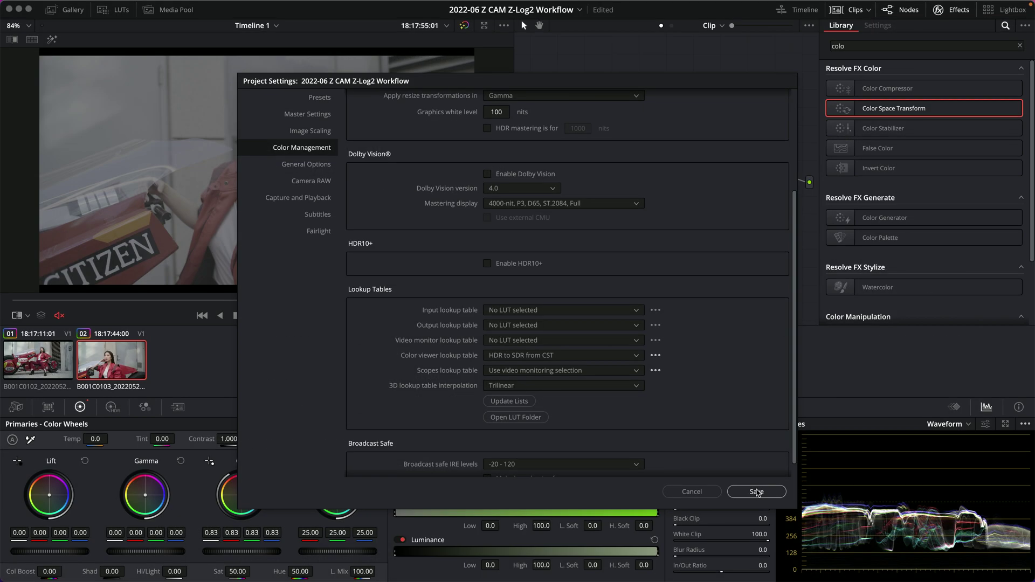
{"action": "left_click", "coordinate": [769, 581]}
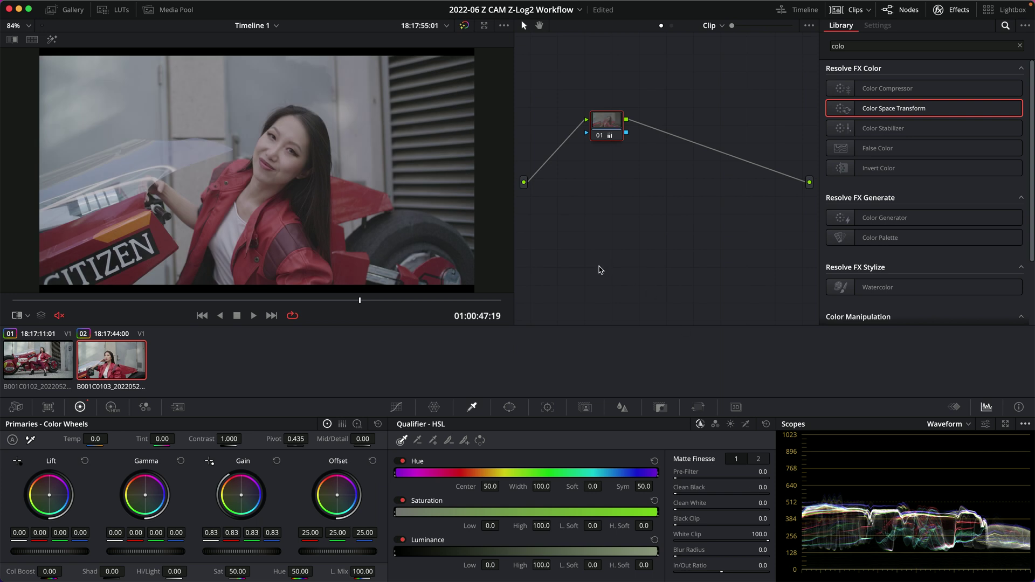
Examine both clips through the viewer LUT, scrubbing the first clip to 01:00:27:15
{"action": "scroll", "coordinate": [290, 183], "scroll_direction": "down", "scroll_amount": 2}
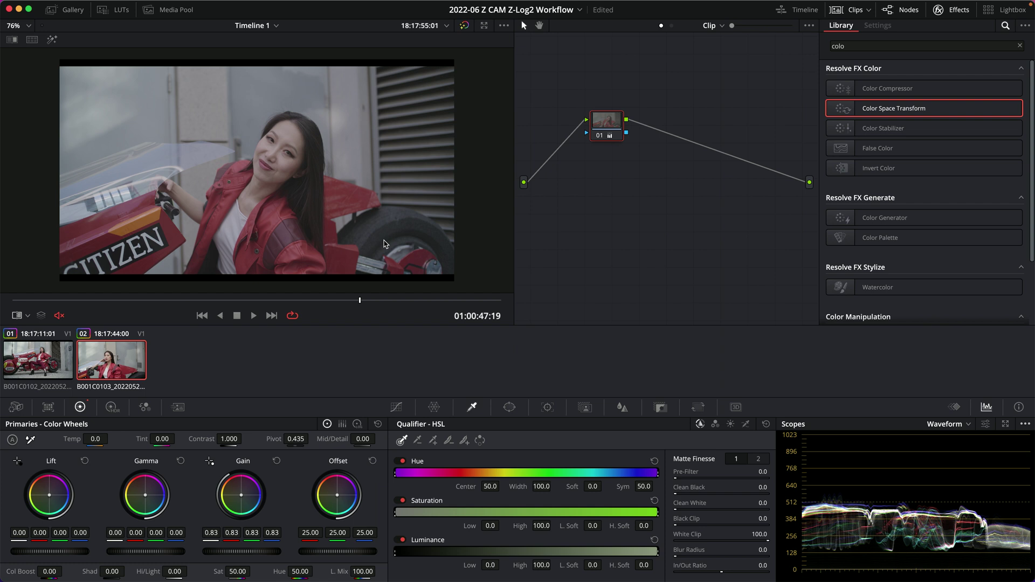
{"action": "left_click", "coordinate": [70, 348]}
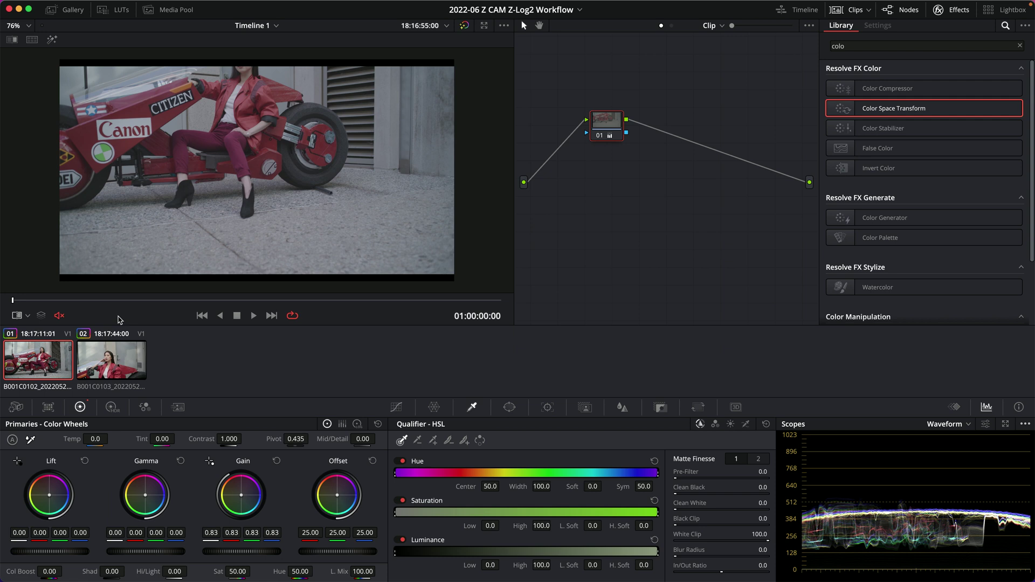
{"action": "left_click_drag", "start_coordinate": [122, 300], "coordinate": [380, 301]}
{"action": "scroll", "coordinate": [136, 302], "scroll_direction": "up", "scroll_amount": 2}
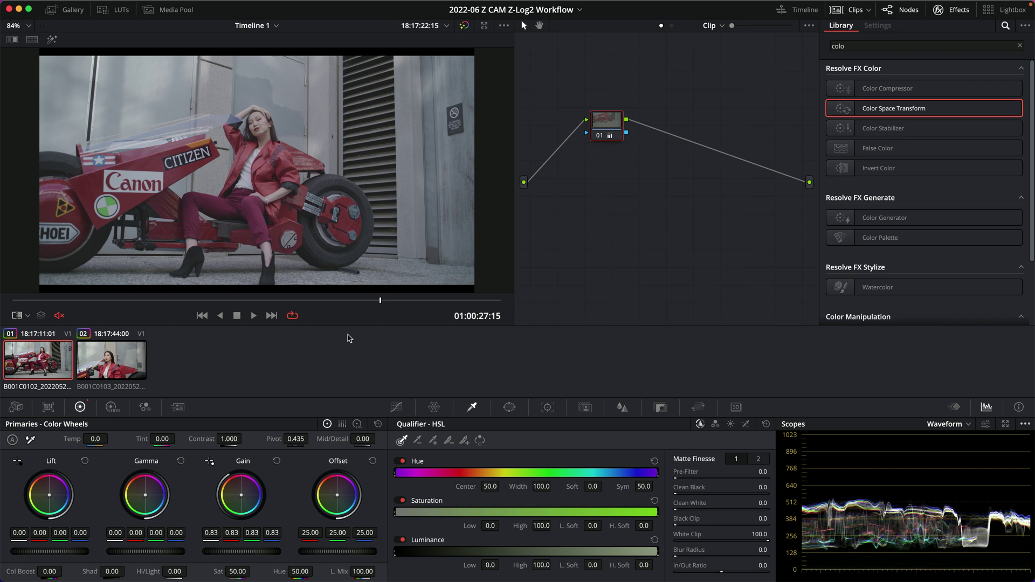
Set the Color viewer lookup table to No LUT selected, save, and move the playhead to 01:00:26:12 in the first clip
{"action": "key", "text": "shift+9"}
{"action": "left_click", "coordinate": [654, 356]}
{"action": "left_click", "coordinate": [693, 43]}
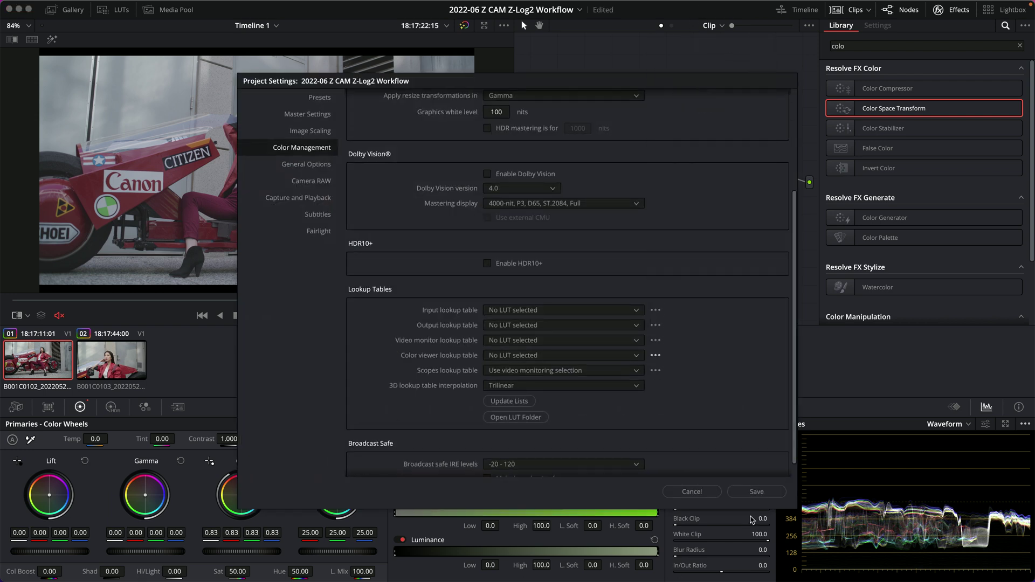
{"action": "left_click", "coordinate": [753, 492]}
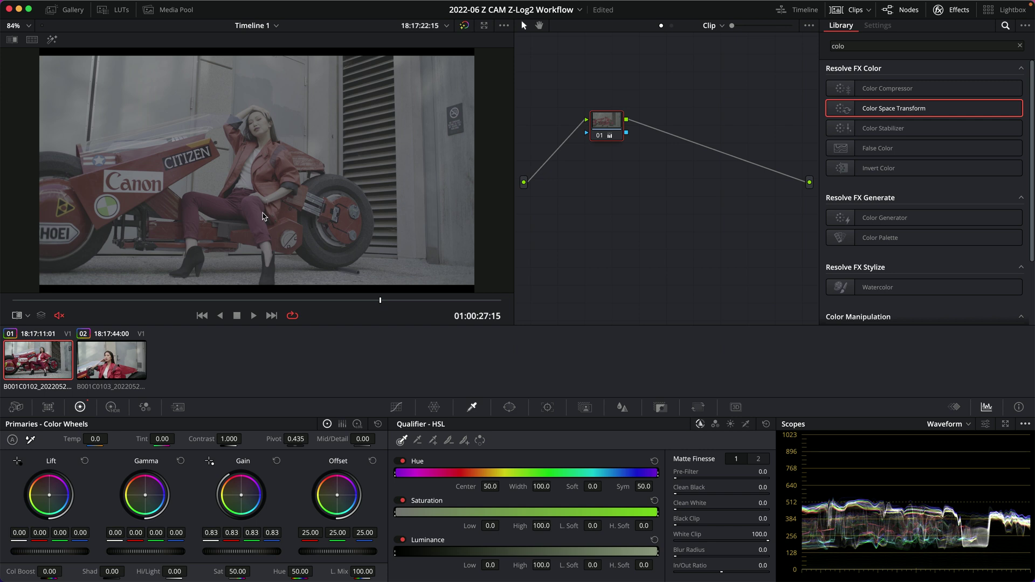
{"action": "left_click", "coordinate": [107, 300]}
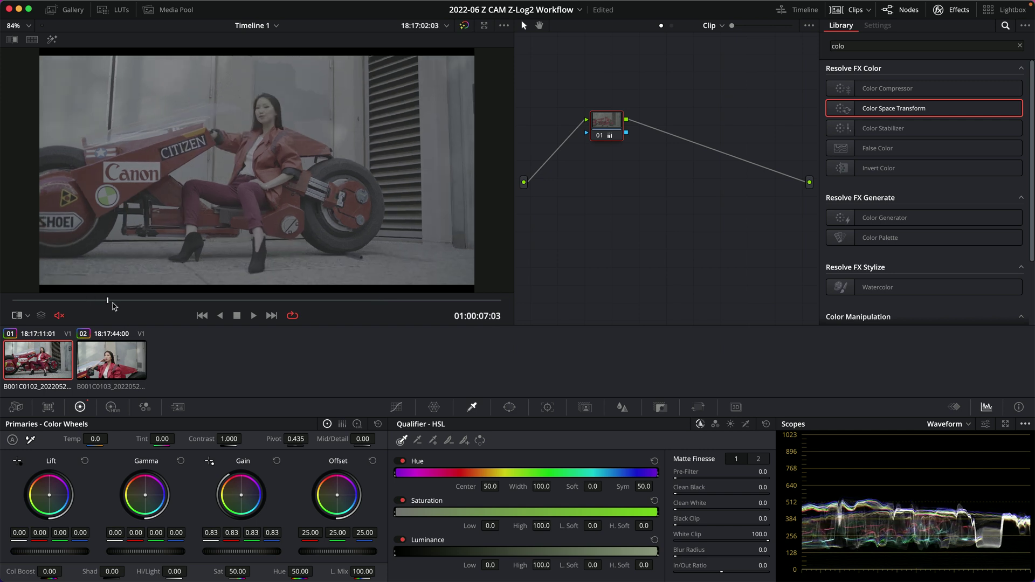
{"action": "left_click_drag", "start_coordinate": [341, 301], "coordinate": [365, 300]}
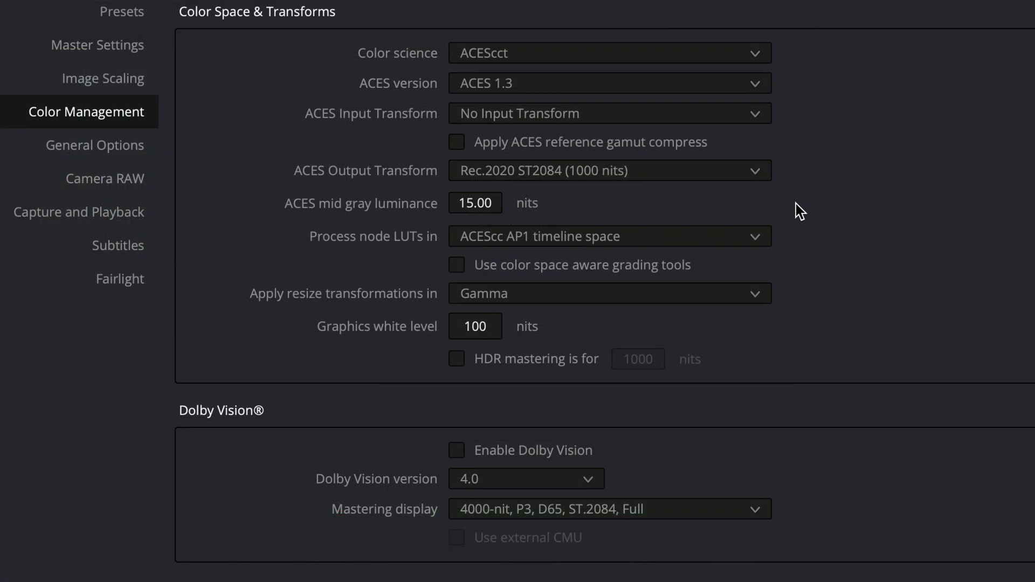
Browse the ACES Input Transform options in the project settings down to the last entries and close without saving
{"action": "left_click", "coordinate": [757, 115]}
{"action": "left_click_drag", "start_coordinate": [798, 141], "coordinate": [678, 383]}
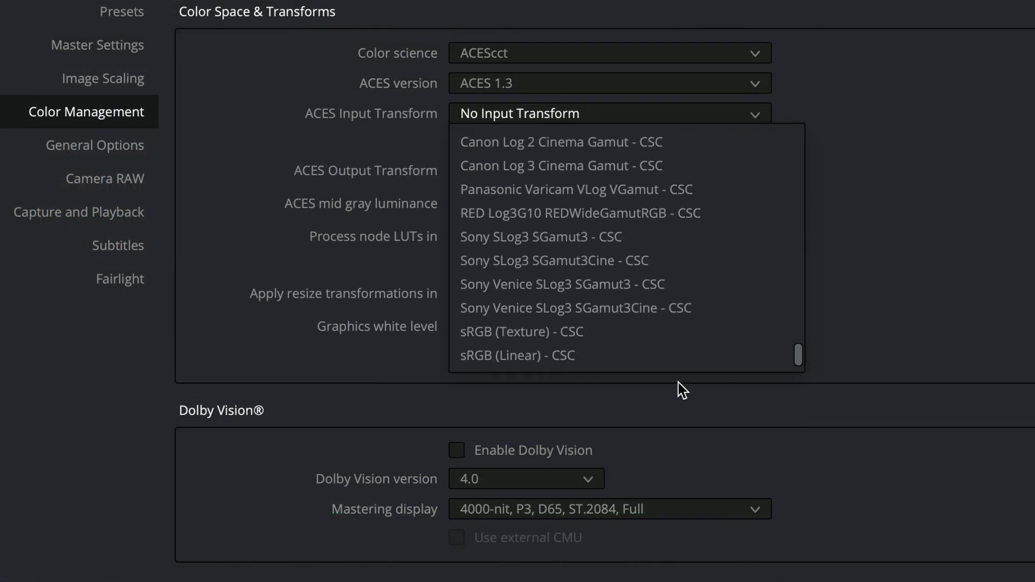
{"action": "left_click", "coordinate": [859, 307]}
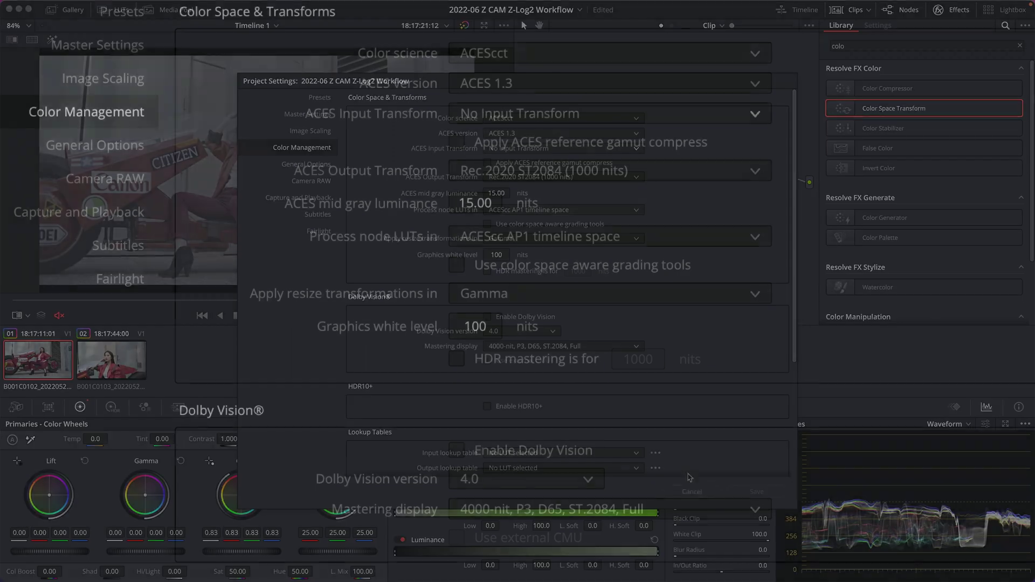
{"action": "left_click", "coordinate": [691, 490]}
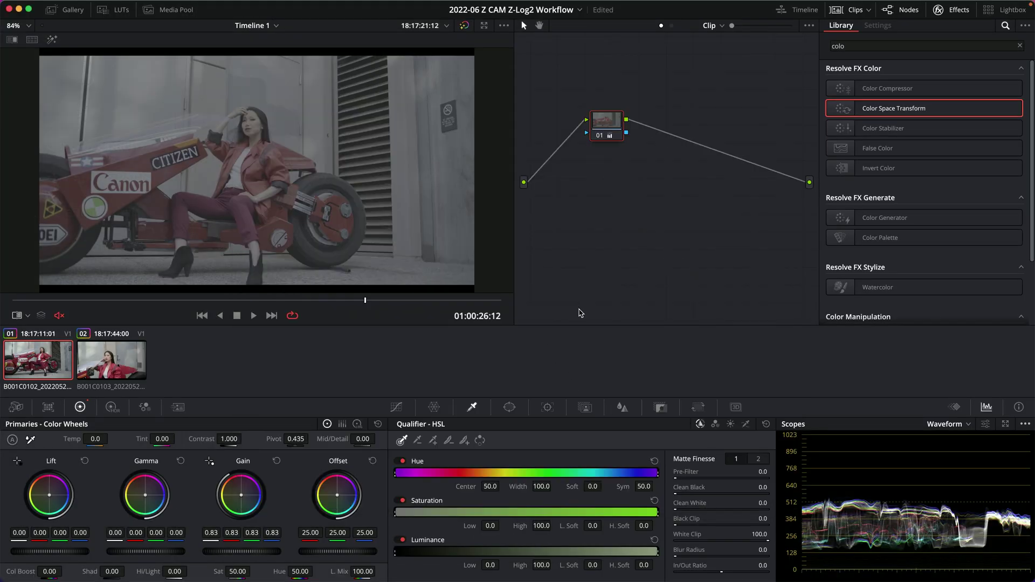
Change the project's color science to DaVinci YRGB Color Managed and save the settings
{"action": "key", "text": "shift+9"}
{"action": "left_click", "coordinate": [541, 118]}
{"action": "left_click", "coordinate": [537, 144]}
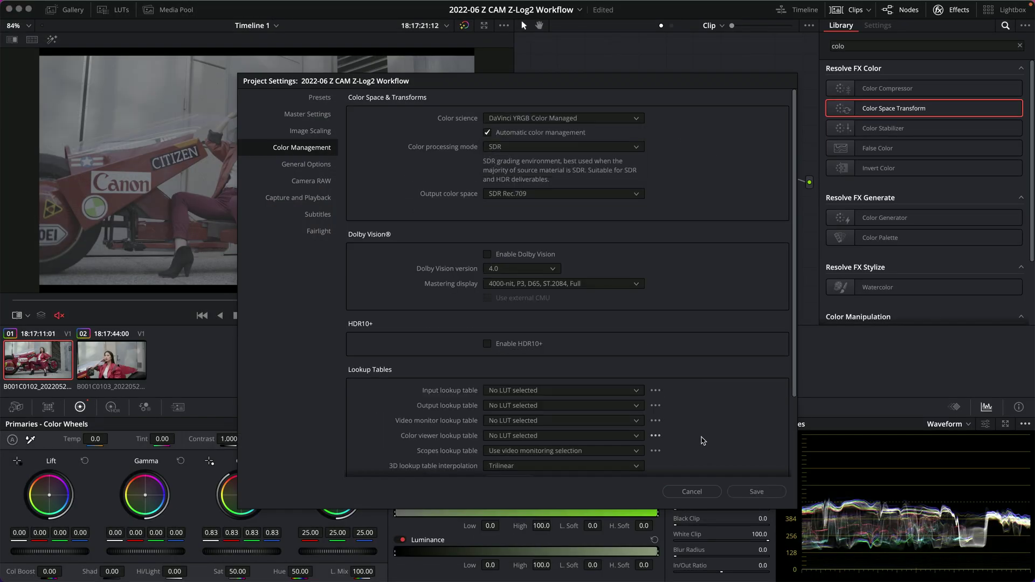
{"action": "left_click", "coordinate": [756, 491]}
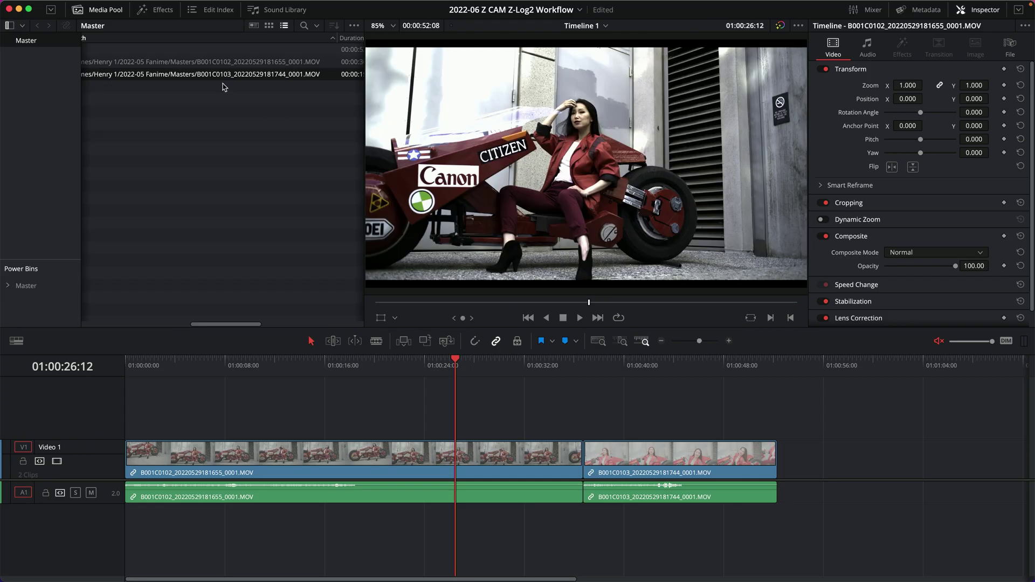
Look through the Input Color Space options for the second clip in the Edit page's media pool without choosing one
{"action": "right_click", "coordinate": [222, 75]}
{"action": "mouse_move", "coordinate": [321, 296]}
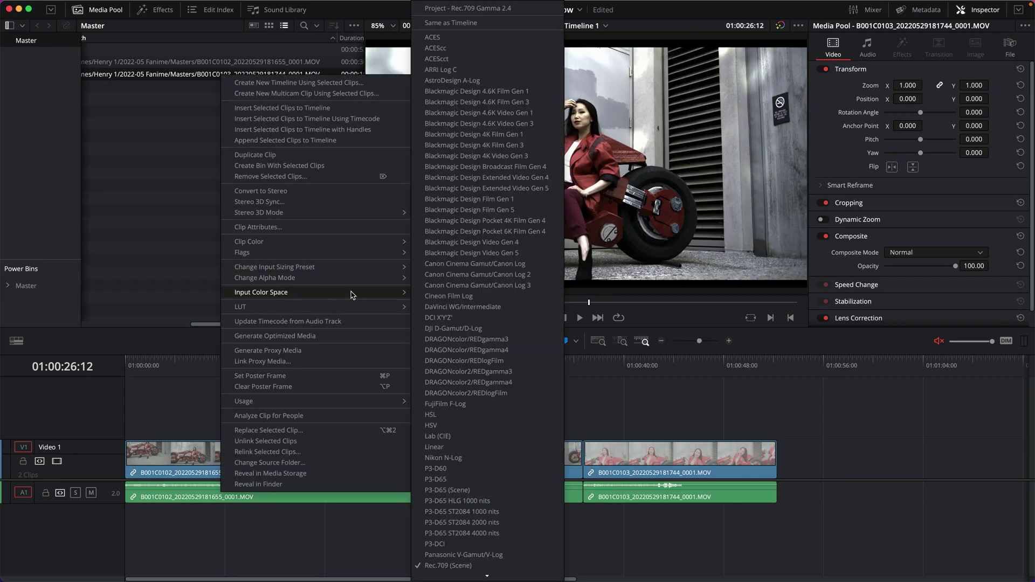
{"action": "scroll", "coordinate": [489, 376], "scroll_direction": "down", "scroll_amount": 5}
{"action": "scroll", "coordinate": [488, 376], "scroll_direction": "down", "scroll_amount": 3}
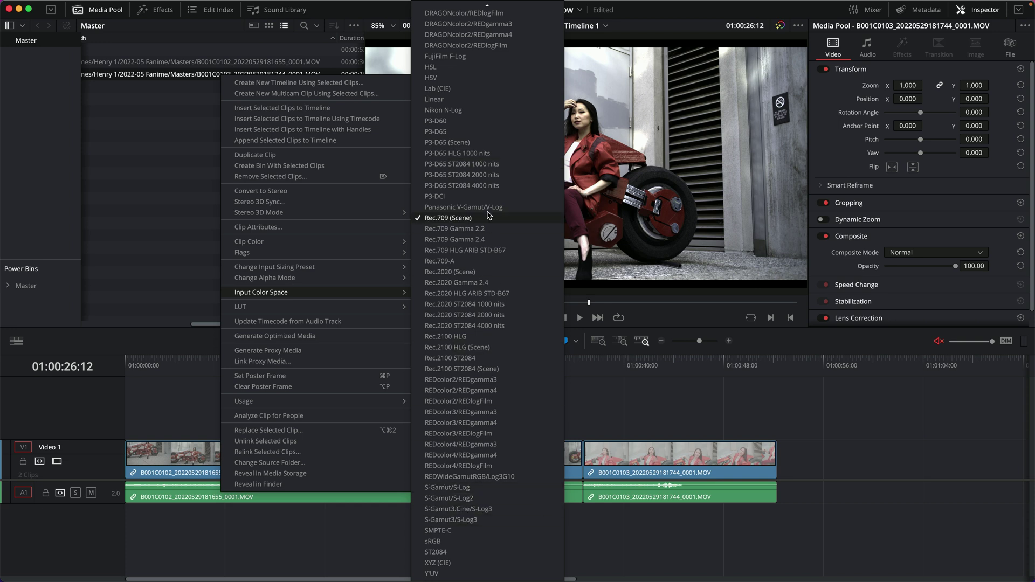
{"action": "scroll", "coordinate": [457, 199], "scroll_direction": "up", "scroll_amount": 2}
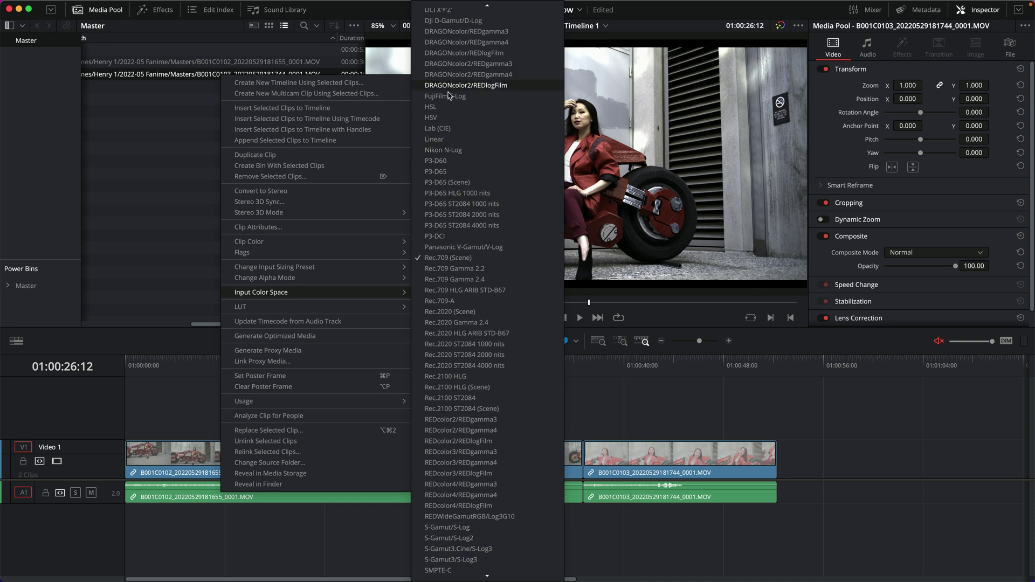
{"action": "scroll", "coordinate": [461, 343], "scroll_direction": "down", "scroll_amount": 2}
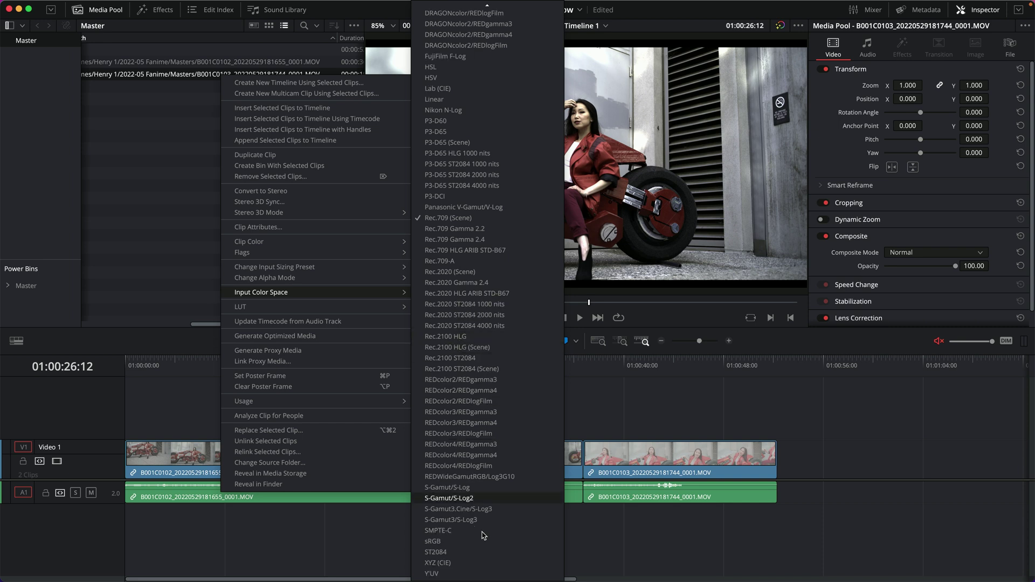
{"action": "left_click", "coordinate": [596, 406]}
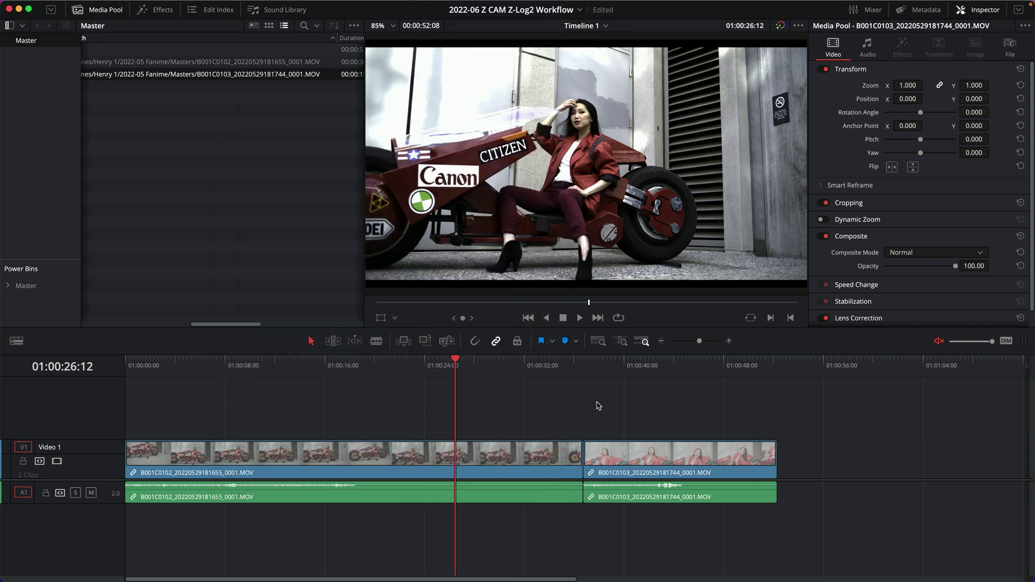
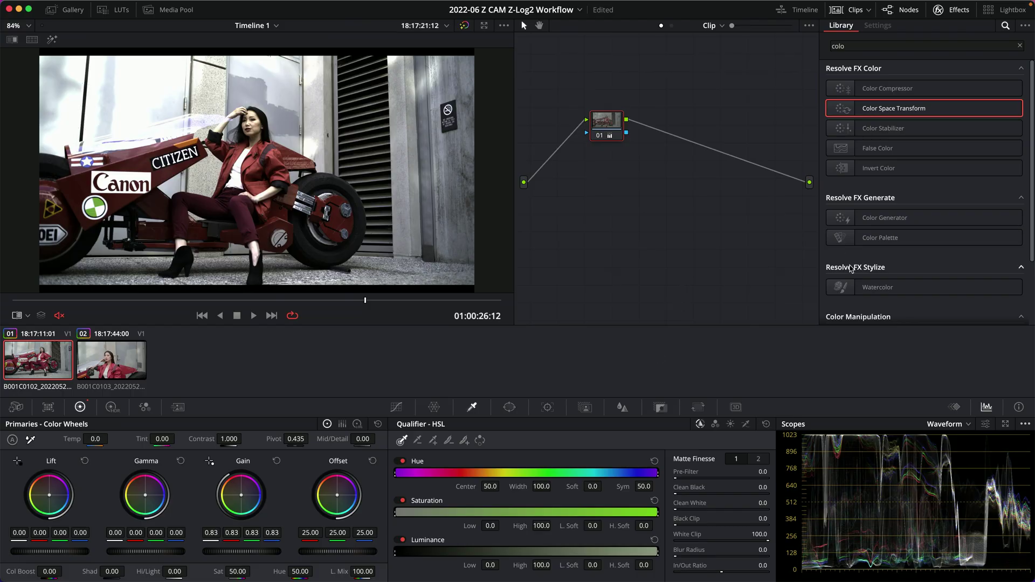
Change the project's color science to DaVinci YRGB with timeline color space Rec.709 Gamma 2.4 and save the settings
{"action": "scroll", "coordinate": [852, 270], "scroll_direction": "down", "scroll_amount": 3}
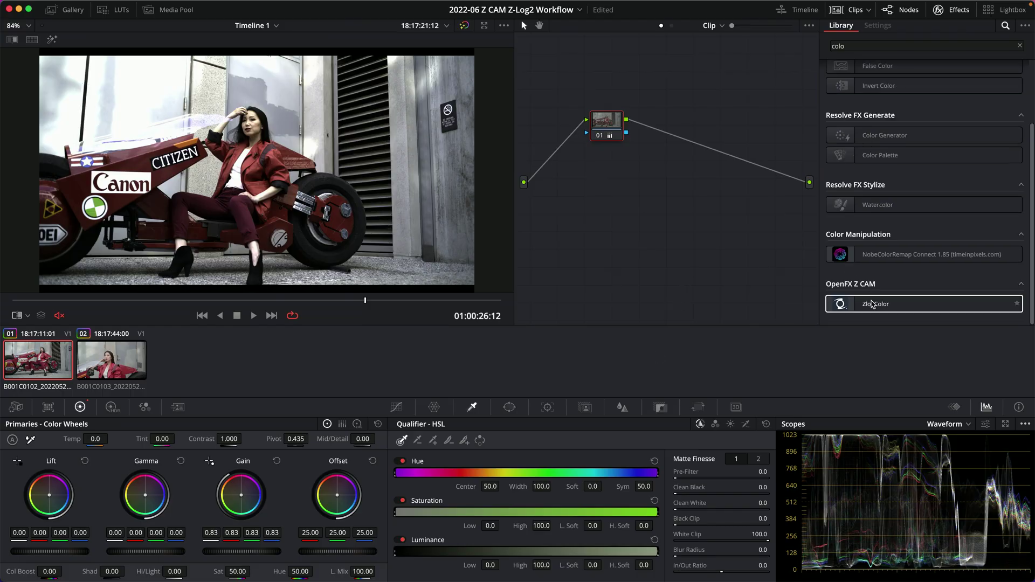
{"action": "key", "text": "shift+9"}
{"action": "left_click", "coordinate": [531, 118]}
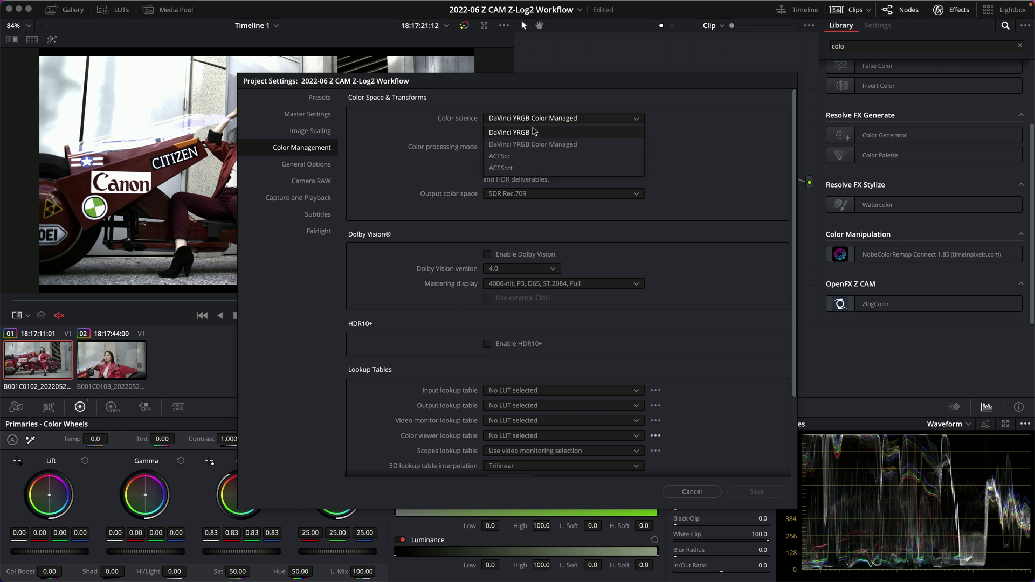
{"action": "left_click", "coordinate": [534, 132]}
{"action": "left_click", "coordinate": [532, 147]}
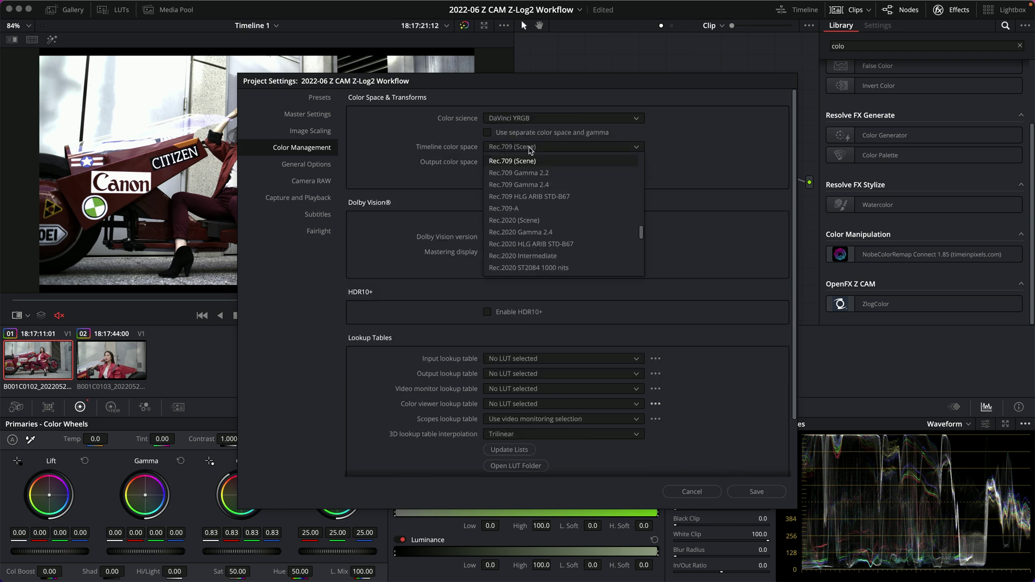
{"action": "left_click", "coordinate": [534, 184]}
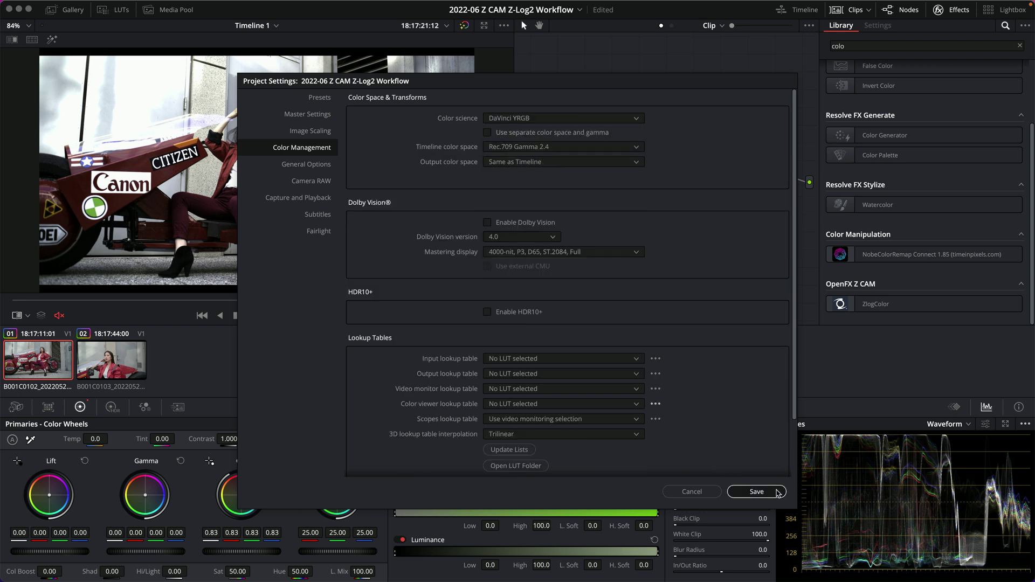
{"action": "left_click", "coordinate": [756, 492]}
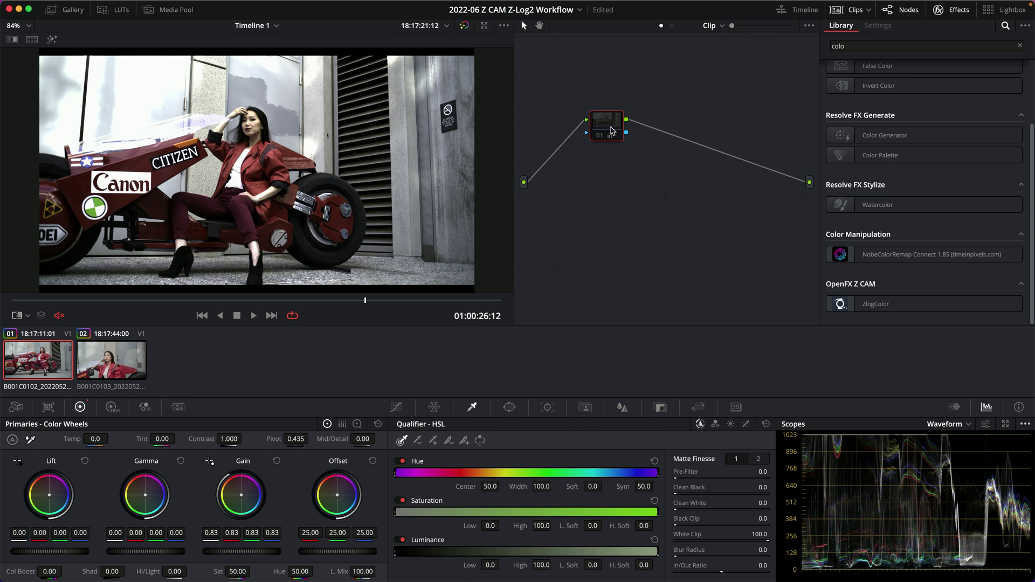
Check the color management settings without changing them, and move the playhead to 01:00:24:01 in the first clip for grading
{"action": "left_click", "coordinate": [671, 25]}
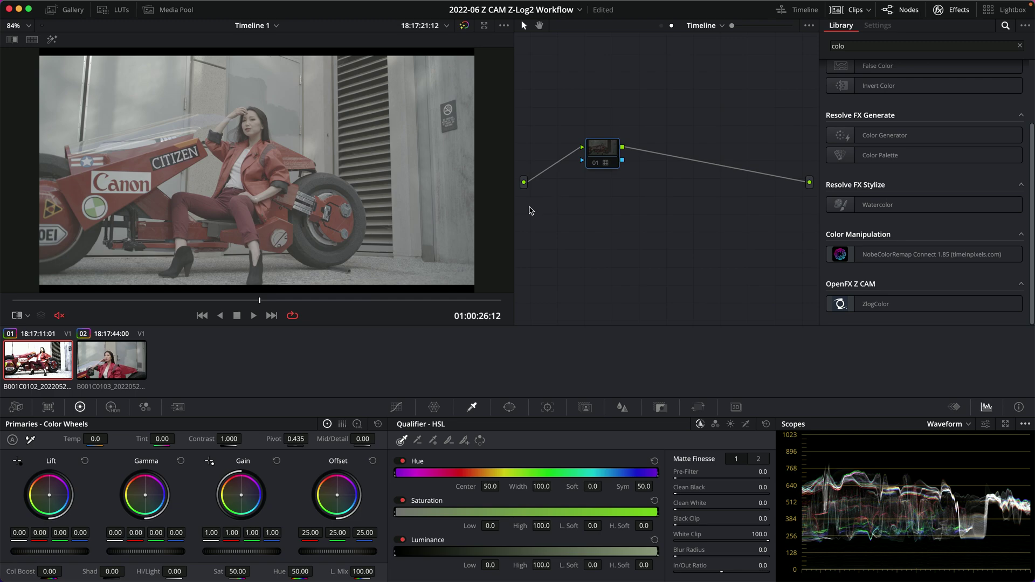
{"action": "key", "text": "shift+4"}
{"action": "key", "text": "shift+9"}
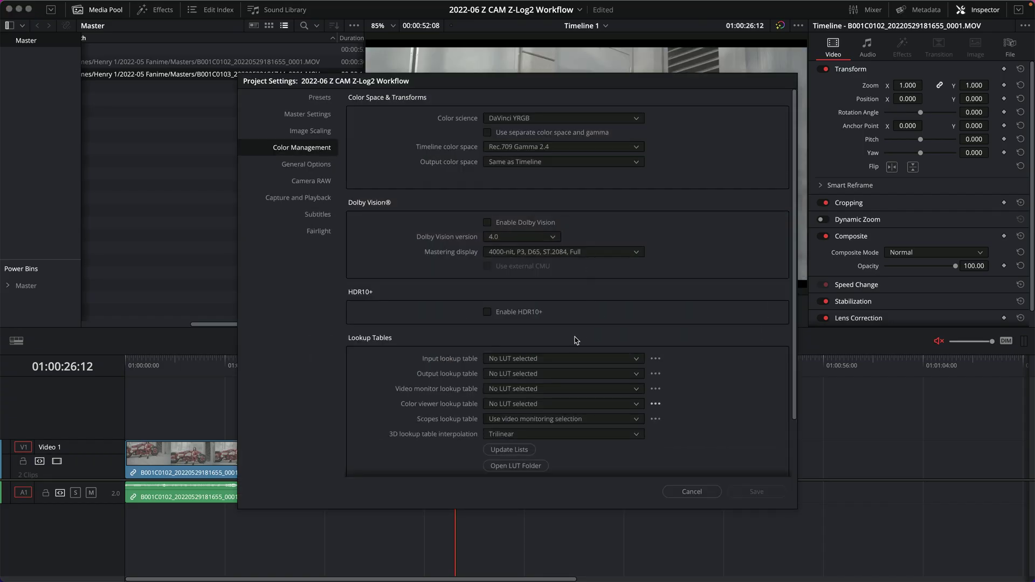
{"action": "left_click", "coordinate": [692, 491]}
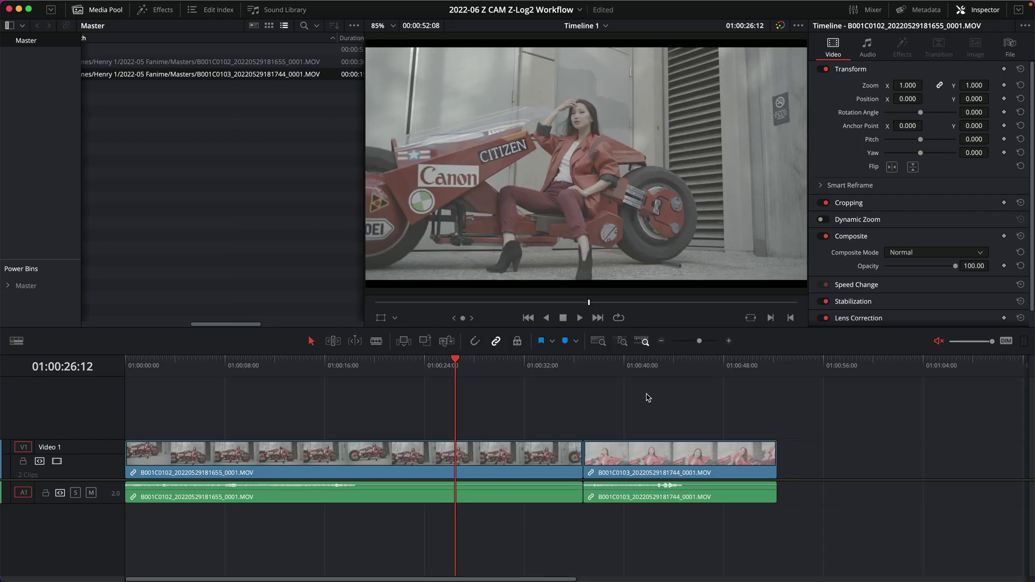
{"action": "left_click_drag", "start_coordinate": [458, 366], "coordinate": [426, 369]}
{"action": "key", "text": "shift+6"}
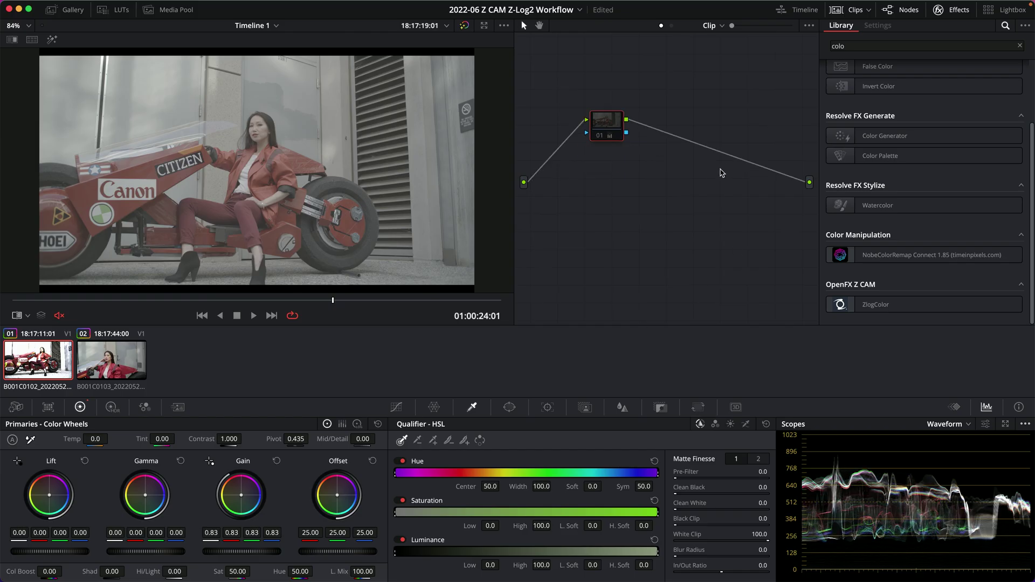
Add a serial node after node 01 and apply the ZlogColor effect to it, keeping zlog2 as input color space
{"action": "key", "text": "alt+s"}
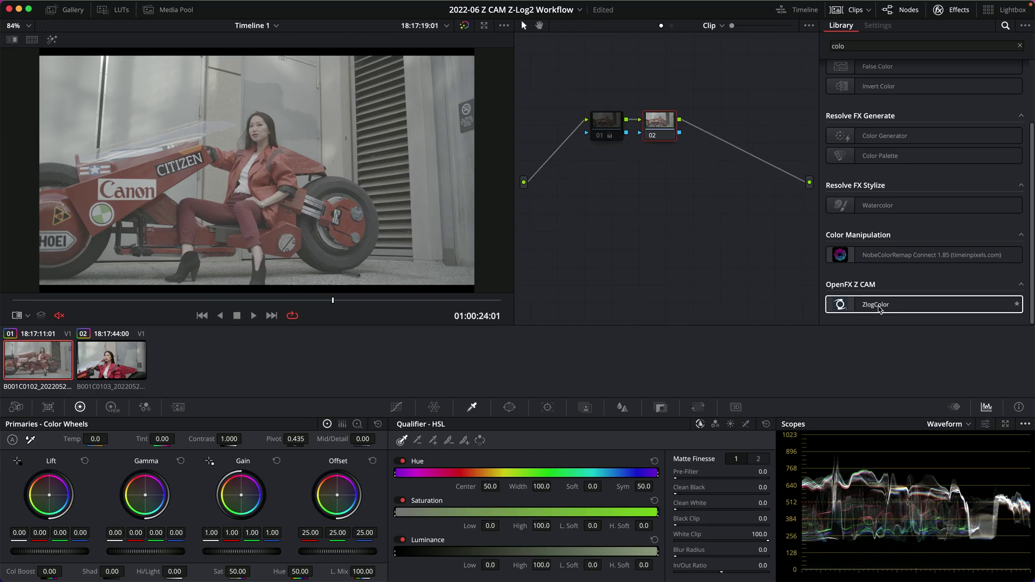
{"action": "left_click_drag", "start_coordinate": [871, 308], "coordinate": [663, 128]}
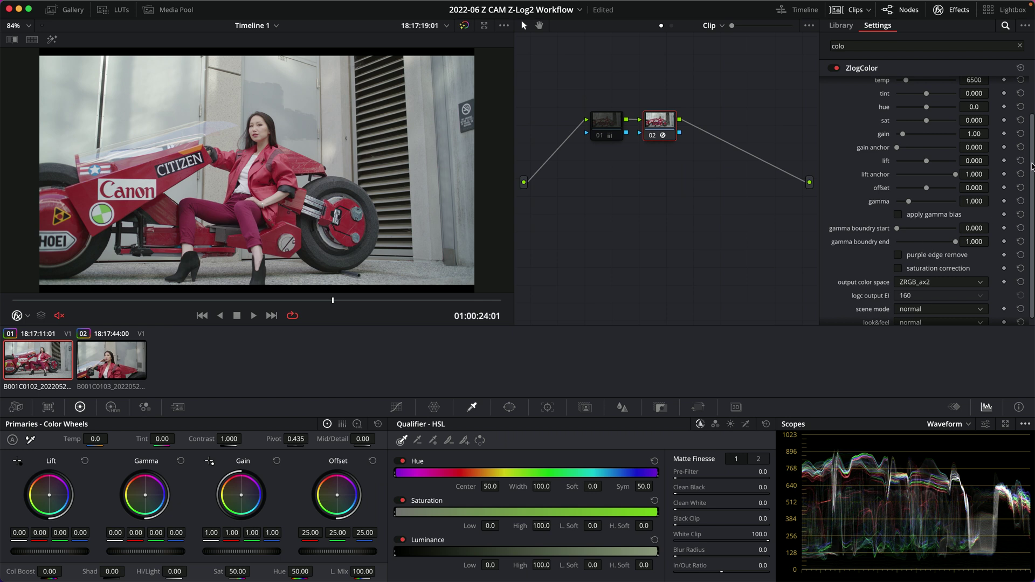
{"action": "scroll", "coordinate": [1032, 167], "scroll_direction": "up", "scroll_amount": 3}
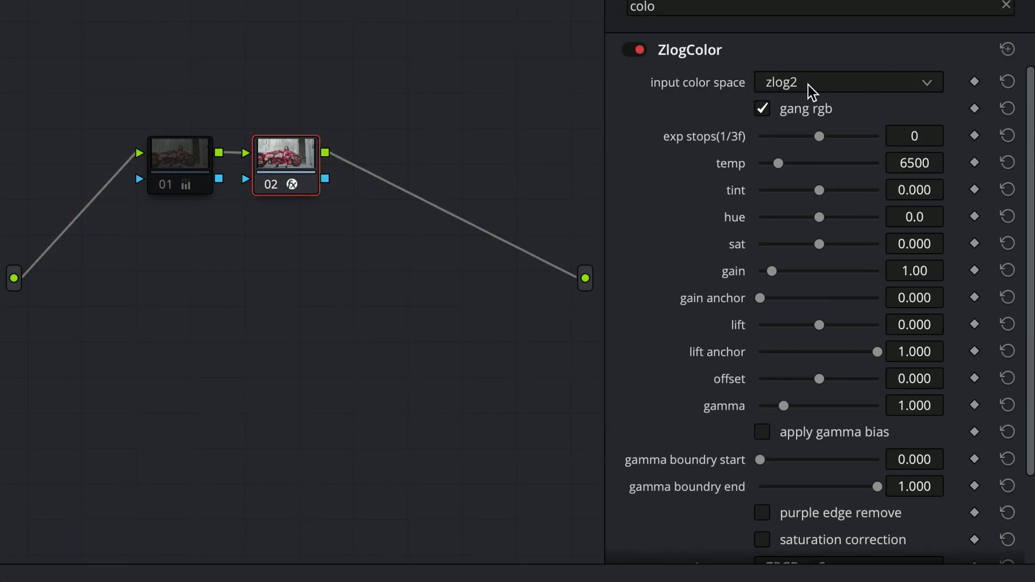
{"action": "left_click", "coordinate": [810, 91]}
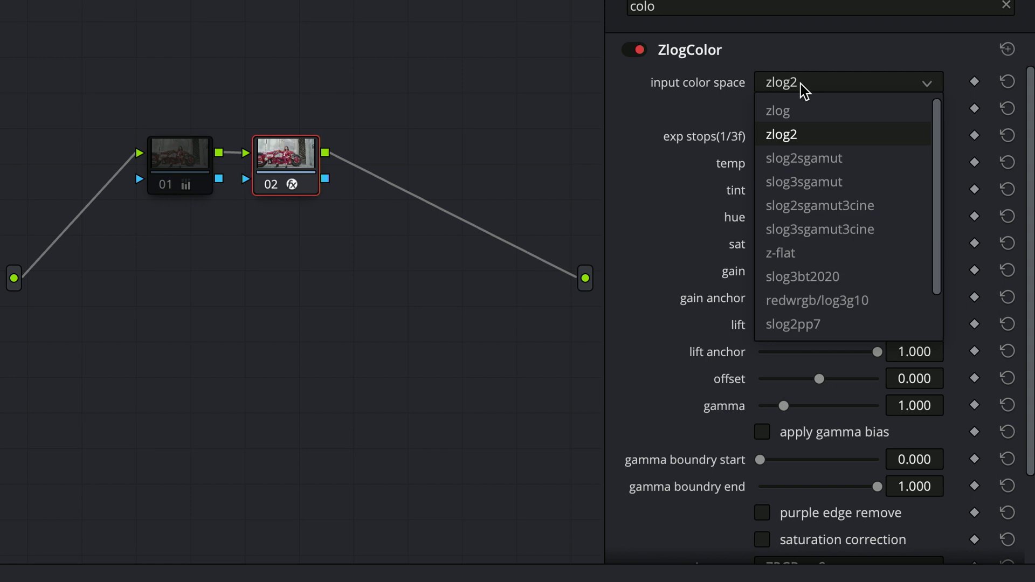
{"action": "left_click", "coordinate": [702, 110]}
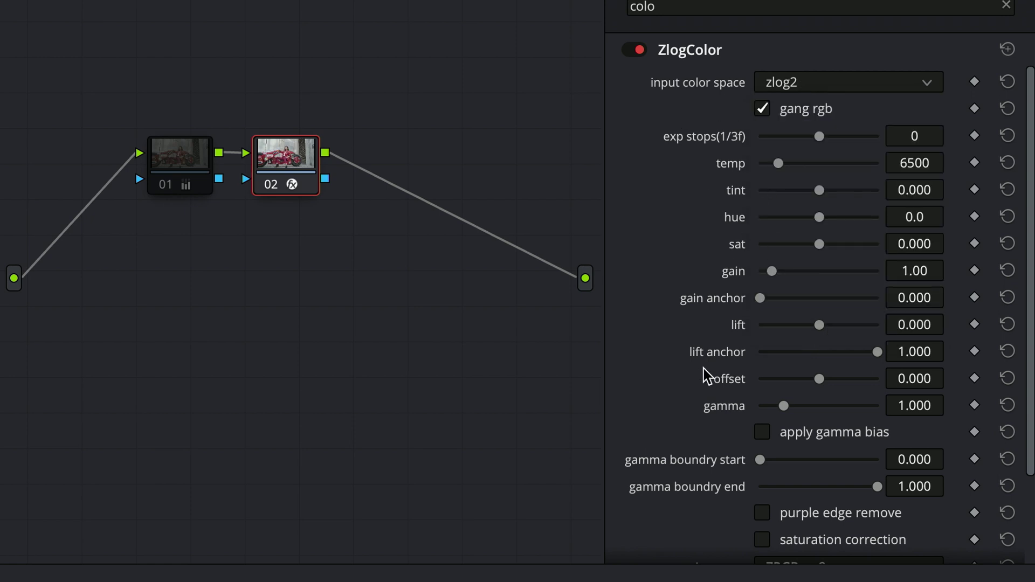
Toggle ZlogColor's purple edge remove and saturation correction options on and back off
{"action": "scroll", "coordinate": [1031, 294], "scroll_direction": "down", "scroll_amount": 2}
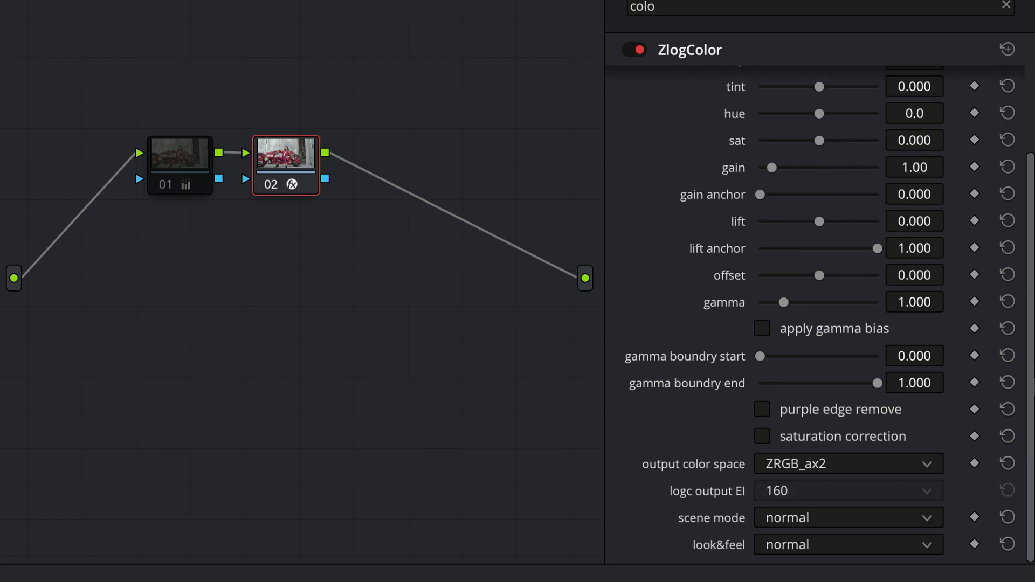
{"action": "left_click", "coordinate": [762, 408]}
{"action": "left_click", "coordinate": [762, 408]}
{"action": "left_click", "coordinate": [762, 435]}
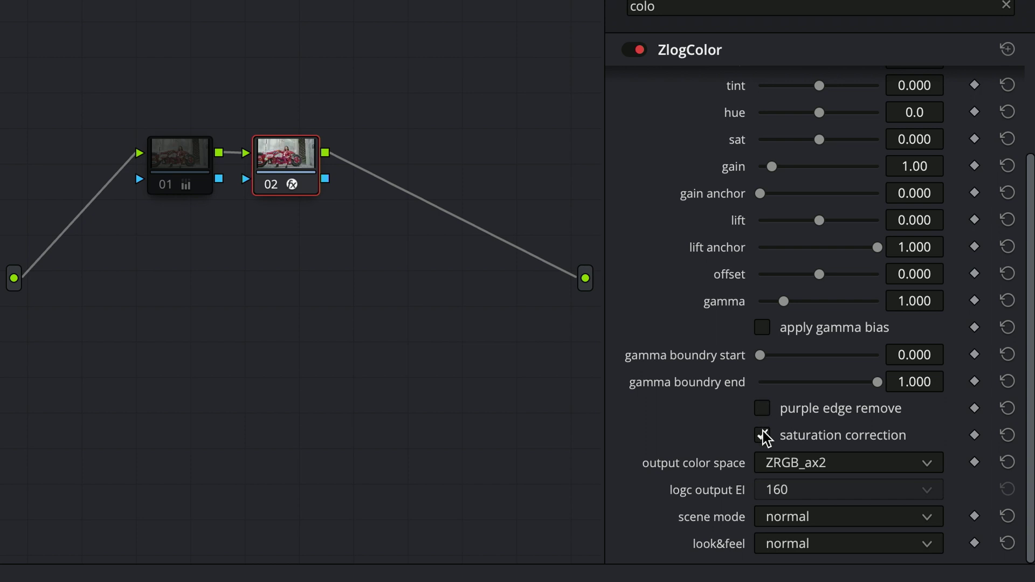
{"action": "left_click", "coordinate": [762, 435]}
Compare Rec709 and Rec2020 as ZlogColor's output color space and settle on Rec709
{"action": "left_click", "coordinate": [801, 464]}
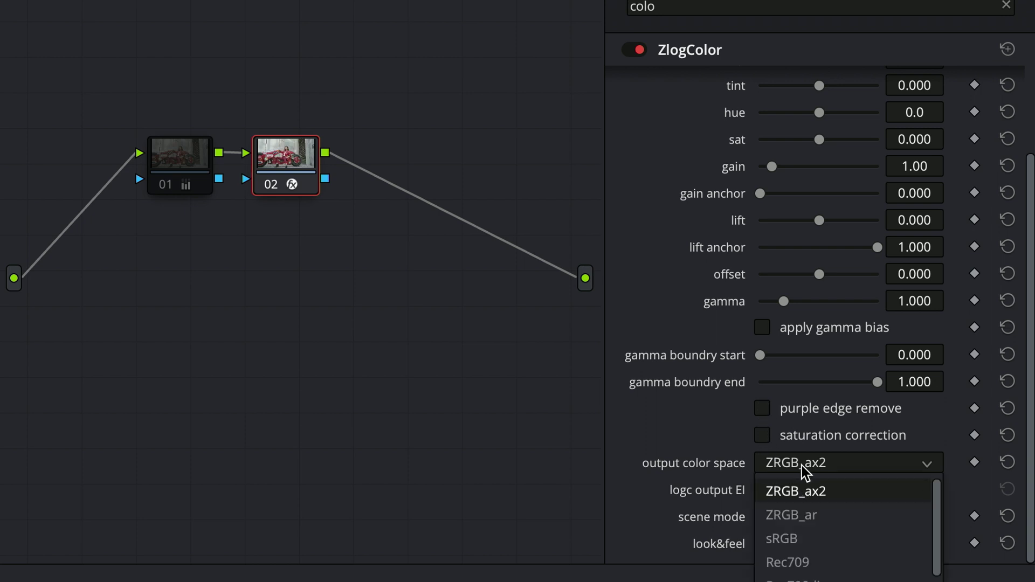
{"action": "left_click", "coordinate": [804, 561]}
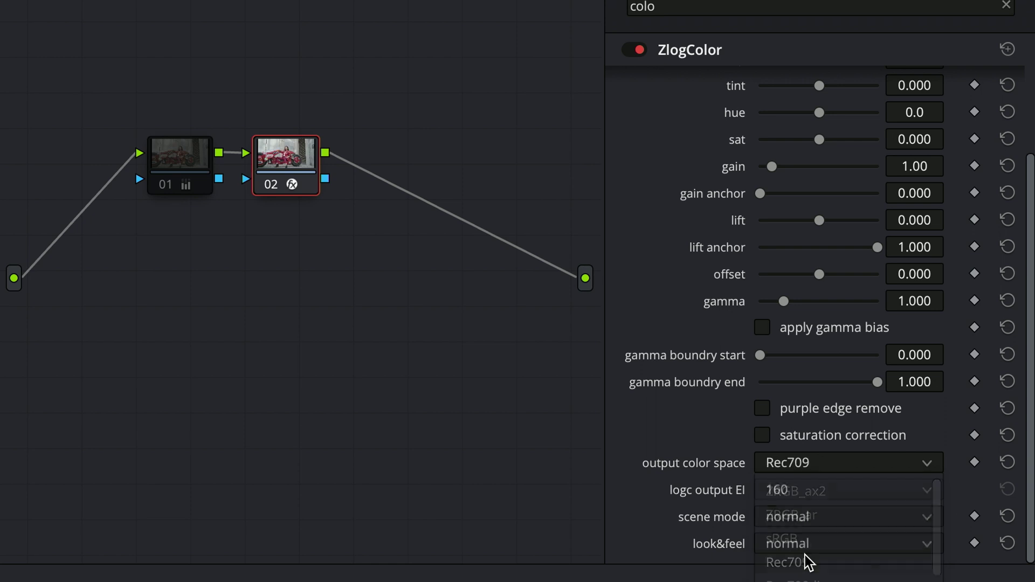
{"action": "left_click", "coordinate": [802, 464]}
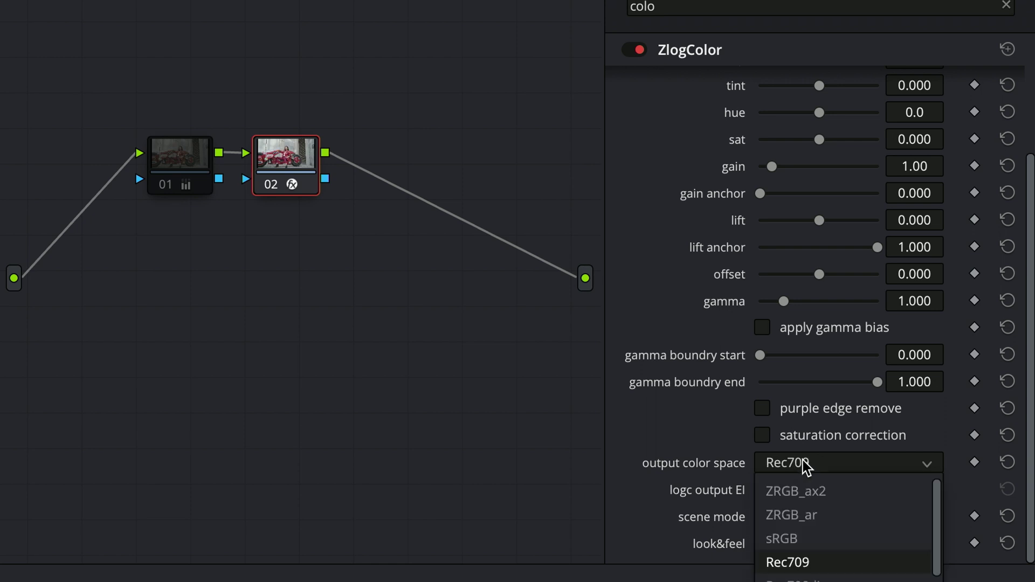
{"action": "left_click", "coordinate": [815, 539]}
{"action": "left_click", "coordinate": [803, 464]}
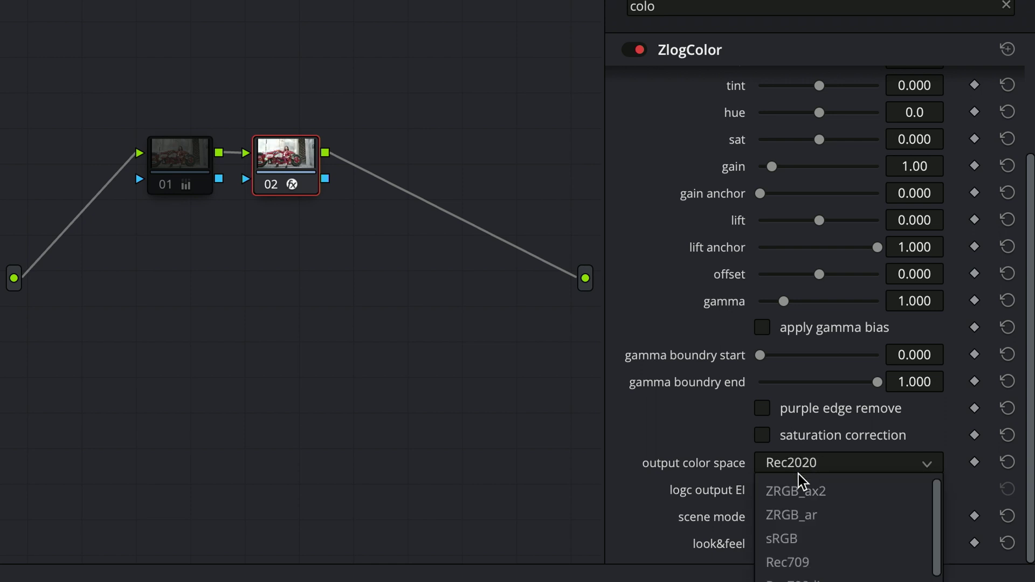
{"action": "left_click", "coordinate": [803, 562]}
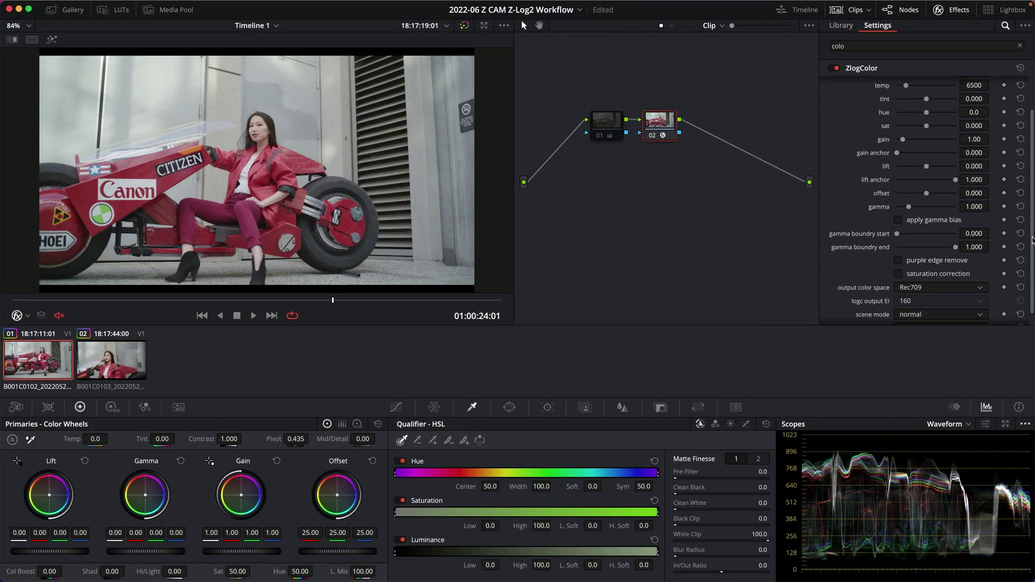
Review the ZlogColor parameters and the available output color spaces without changing any setting
{"action": "scroll", "coordinate": [1029, 419], "scroll_direction": "up", "scroll_amount": 3}
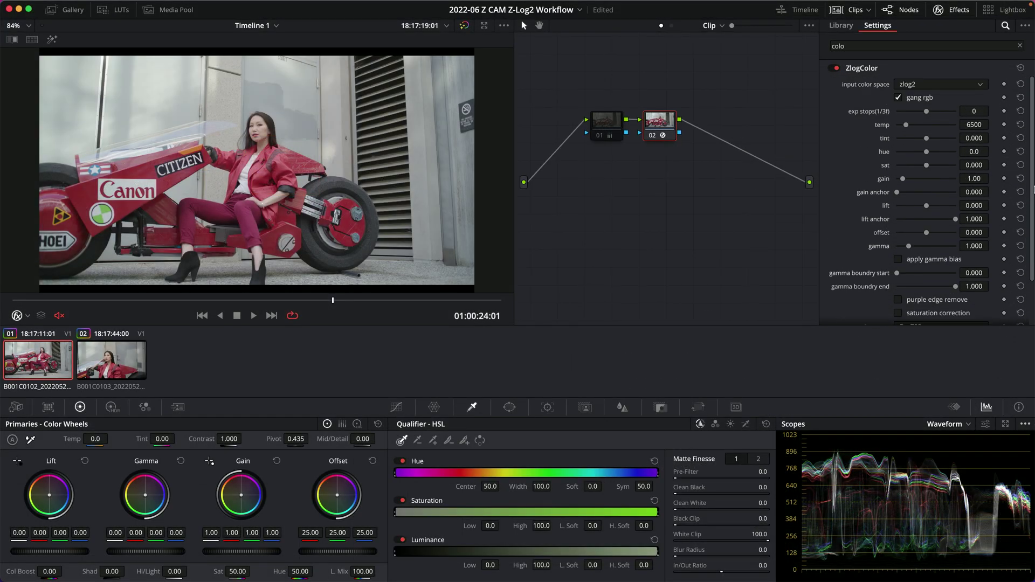
{"action": "scroll", "coordinate": [1024, 302], "scroll_direction": "down", "scroll_amount": 3}
{"action": "left_click", "coordinate": [916, 275]}
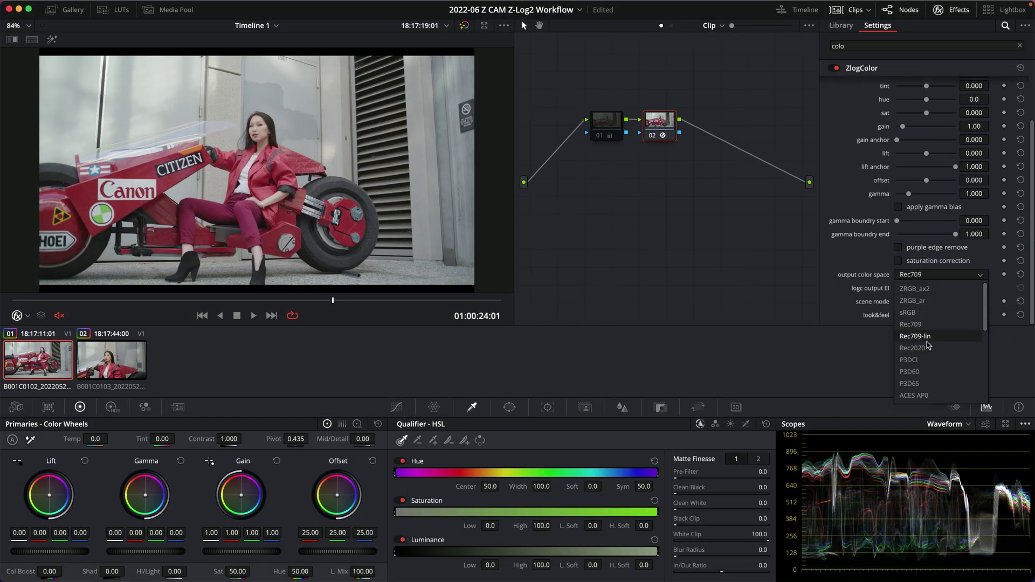
{"action": "left_click", "coordinate": [1032, 252]}
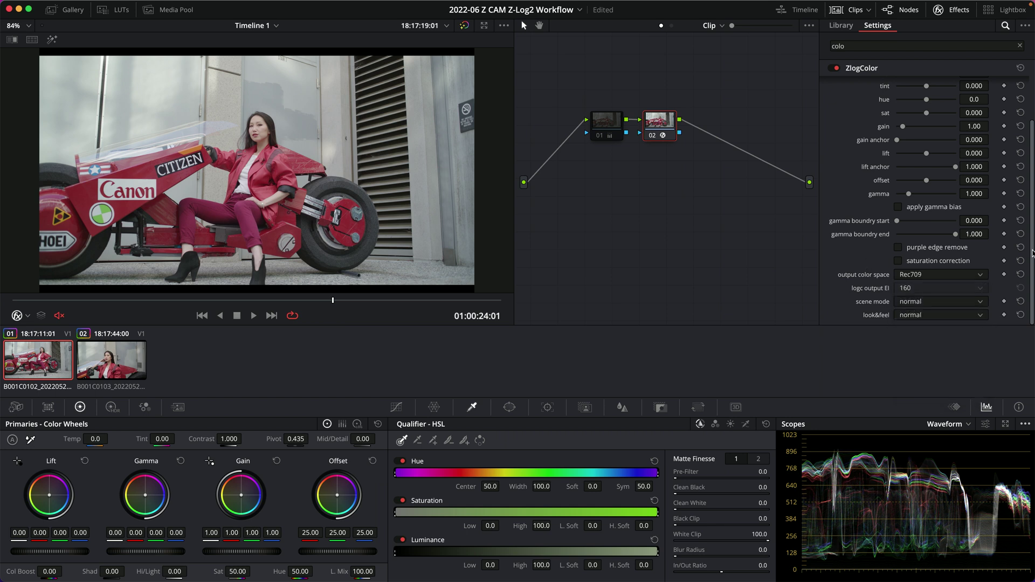
{"action": "left_click_drag", "start_coordinate": [1032, 253], "coordinate": [1032, 201]}
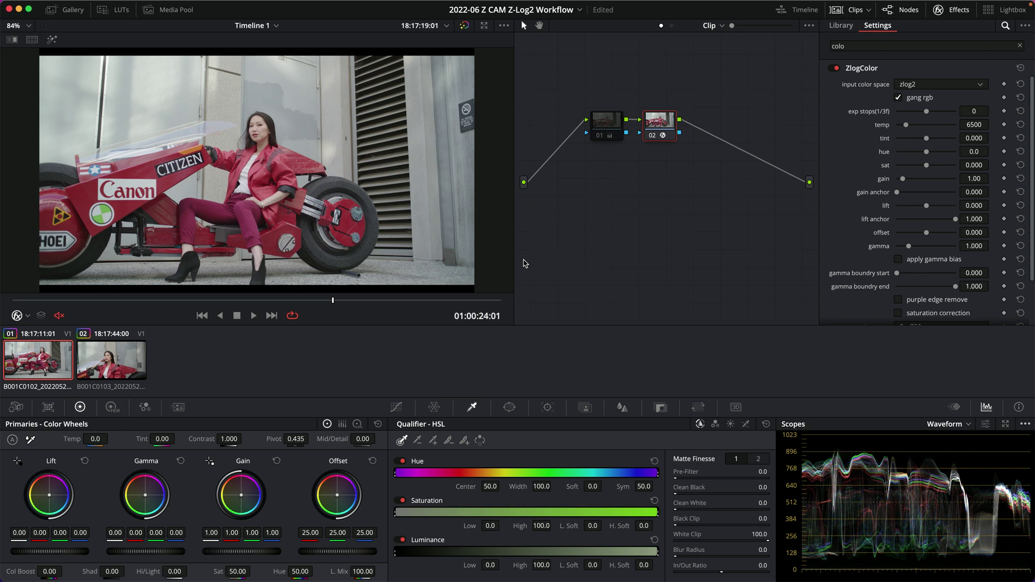
{"action": "scroll", "coordinate": [861, 251], "scroll_direction": "down", "scroll_amount": 1}
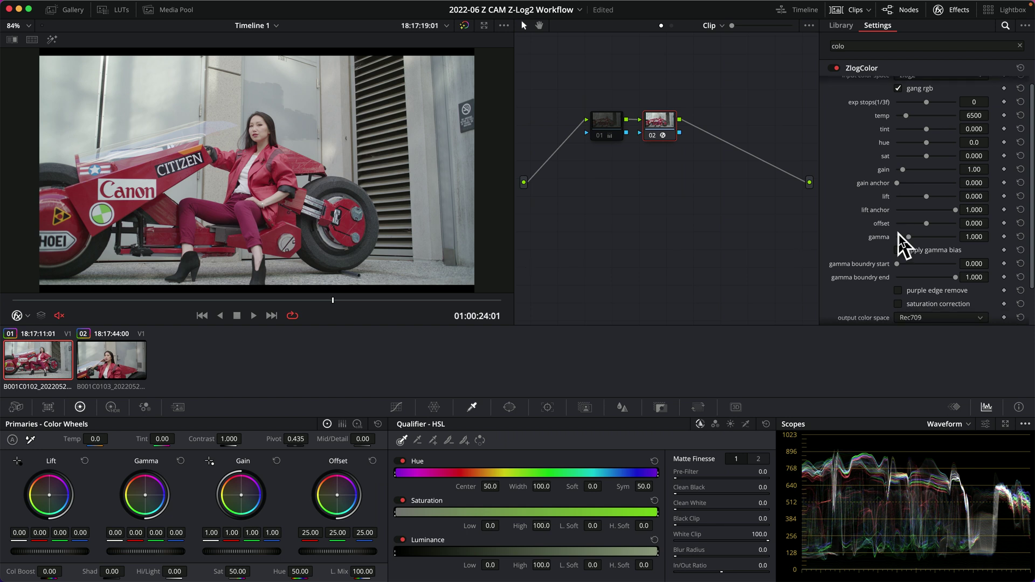
{"action": "scroll", "coordinate": [898, 236], "scroll_direction": "up", "scroll_amount": 1}
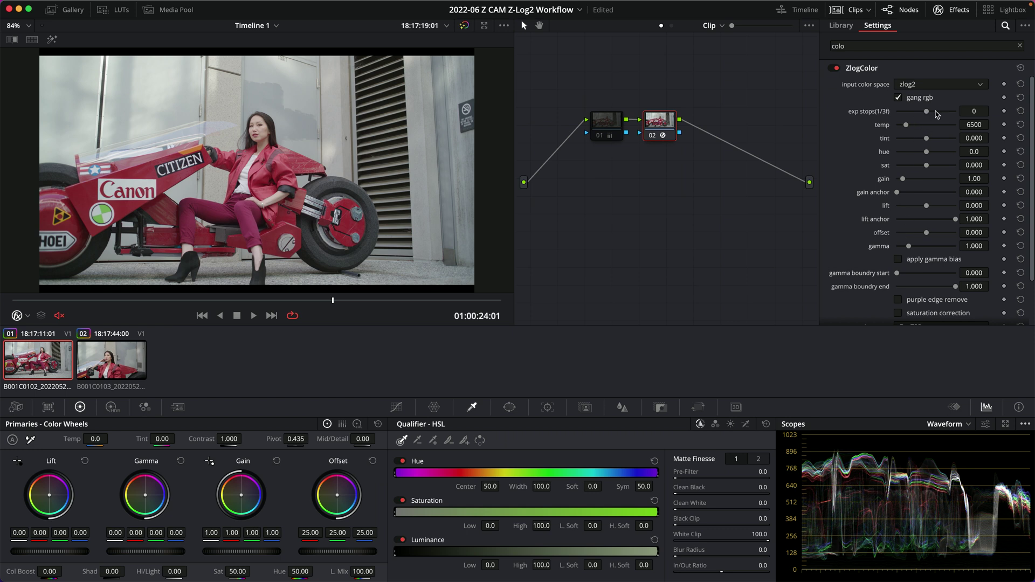
Try ZlogColor's exp stops at 10 and gain at 3.84, resetting each to its default
{"action": "mouse_move", "coordinate": [928, 111]}
{"action": "left_mouse_down"}
{"action": "mouse_move", "coordinate": [965, 111]}
{"action": "mouse_move", "coordinate": [942, 111]}
{"action": "left_mouse_up"}
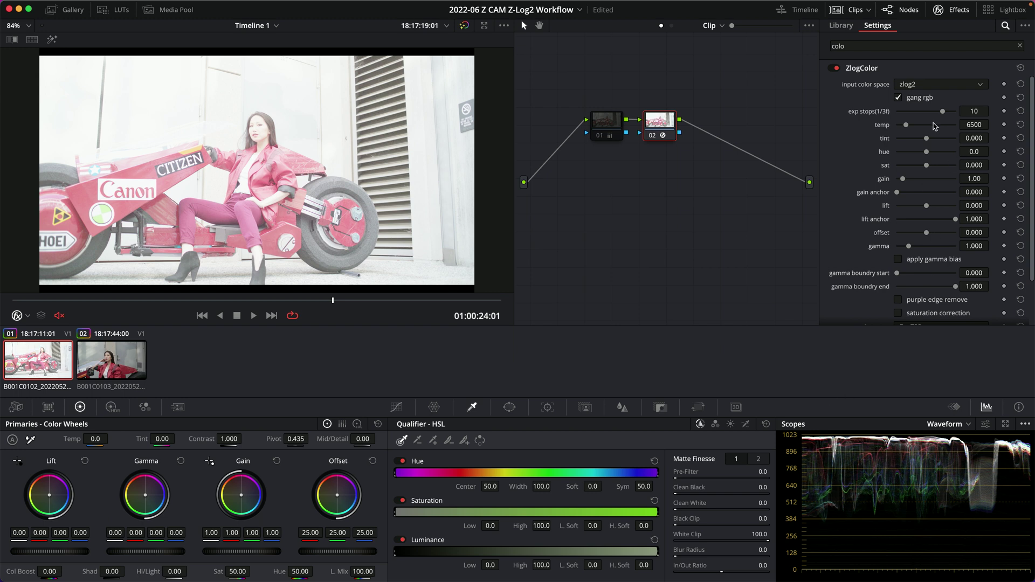
{"action": "left_click", "coordinate": [1020, 112]}
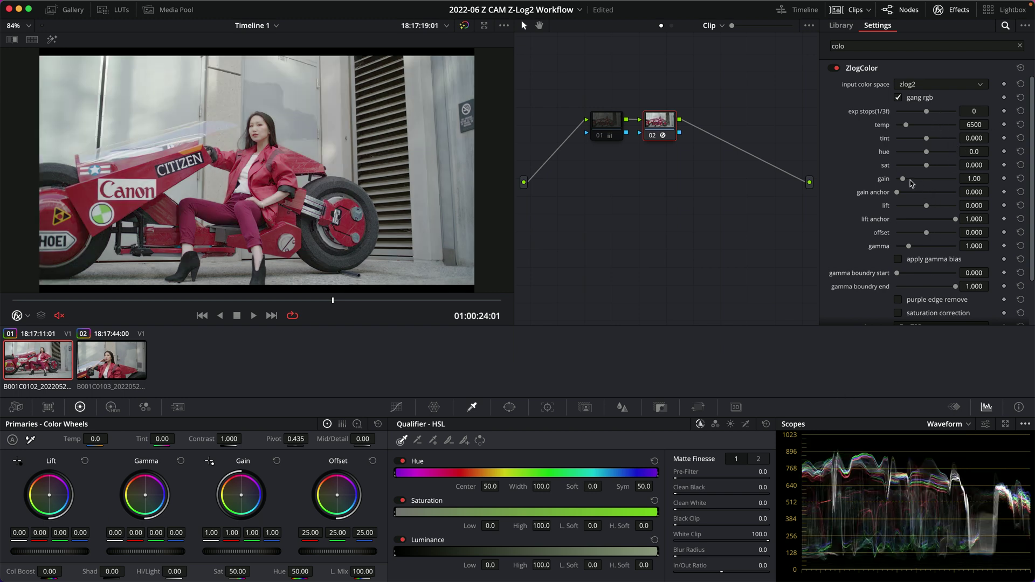
{"action": "left_click_drag", "start_coordinate": [959, 180], "coordinate": [997, 178]}
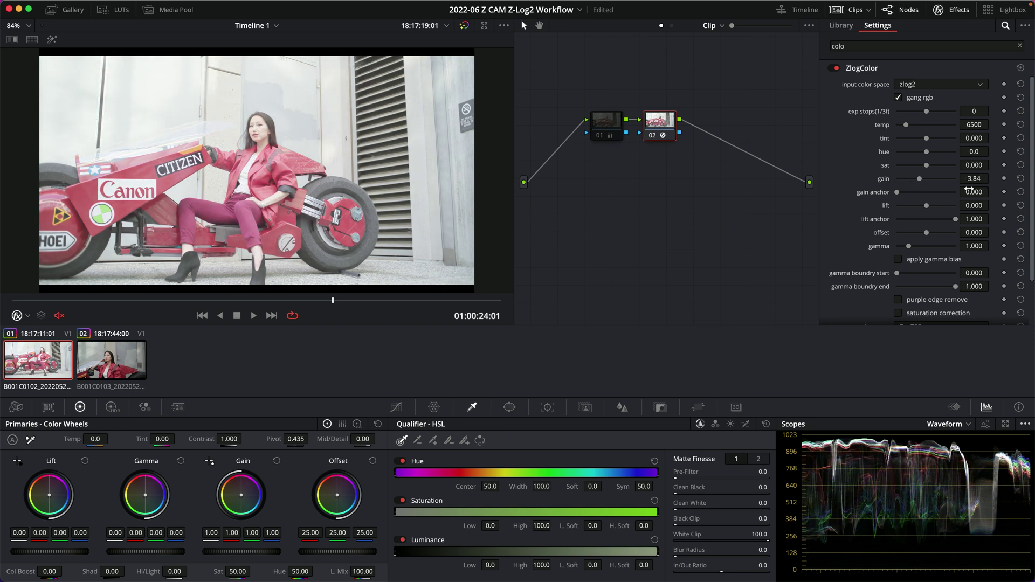
{"action": "left_click", "coordinate": [1020, 178]}
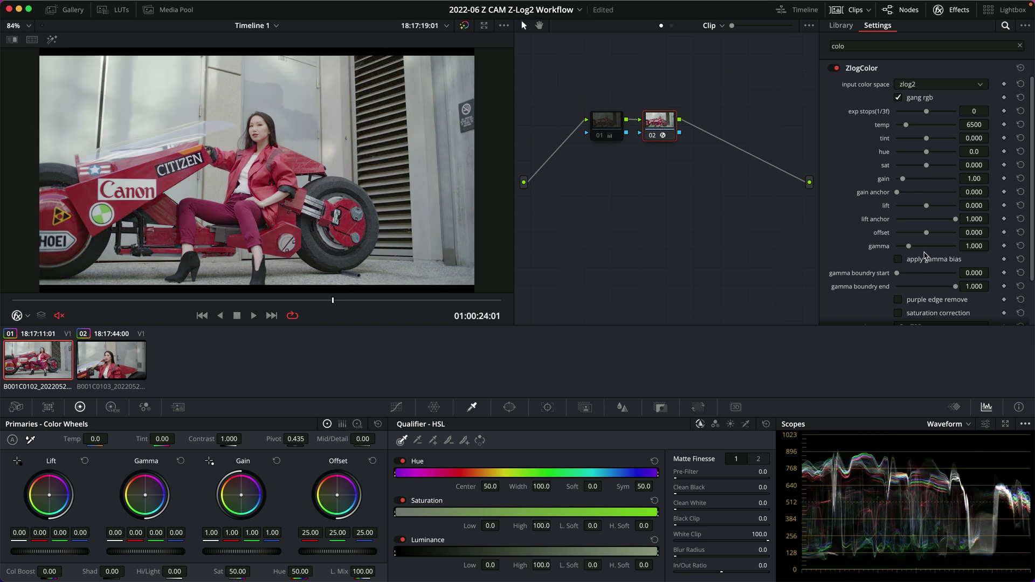
Lower the ZlogColor gamma to 0.598 and add a serial node after the ZlogColor node
{"action": "left_click_drag", "start_coordinate": [909, 246], "coordinate": [905, 247]}
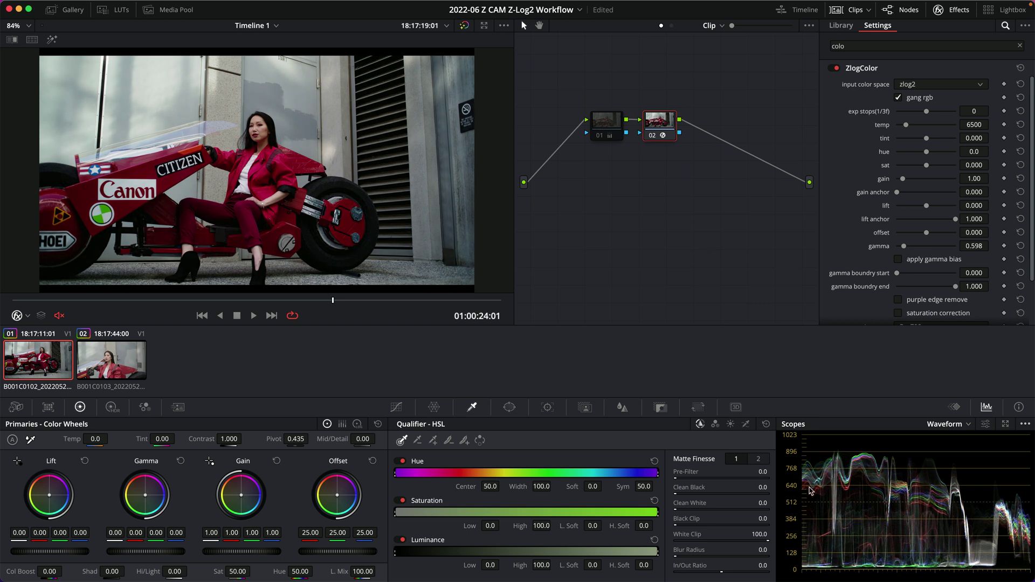
{"action": "key", "text": "alt+s"}
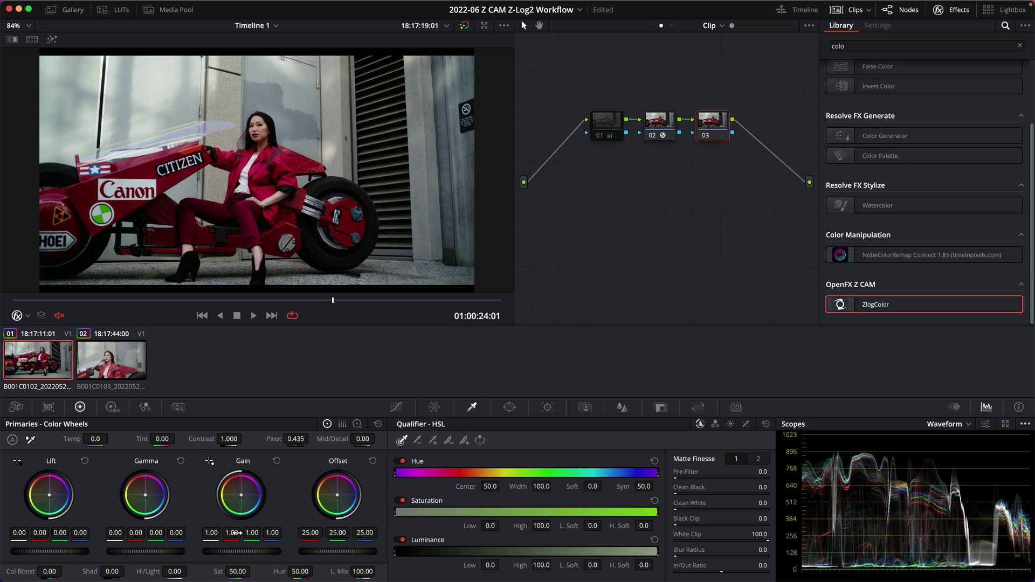
Try a lift of 0.02 on node 03, reset it, and switch the primaries to the log wheels
{"action": "mouse_move", "coordinate": [57, 552]}
{"action": "left_mouse_down"}
{"action": "mouse_move", "coordinate": [49, 552]}
{"action": "mouse_move", "coordinate": [61, 552]}
{"action": "left_mouse_up"}
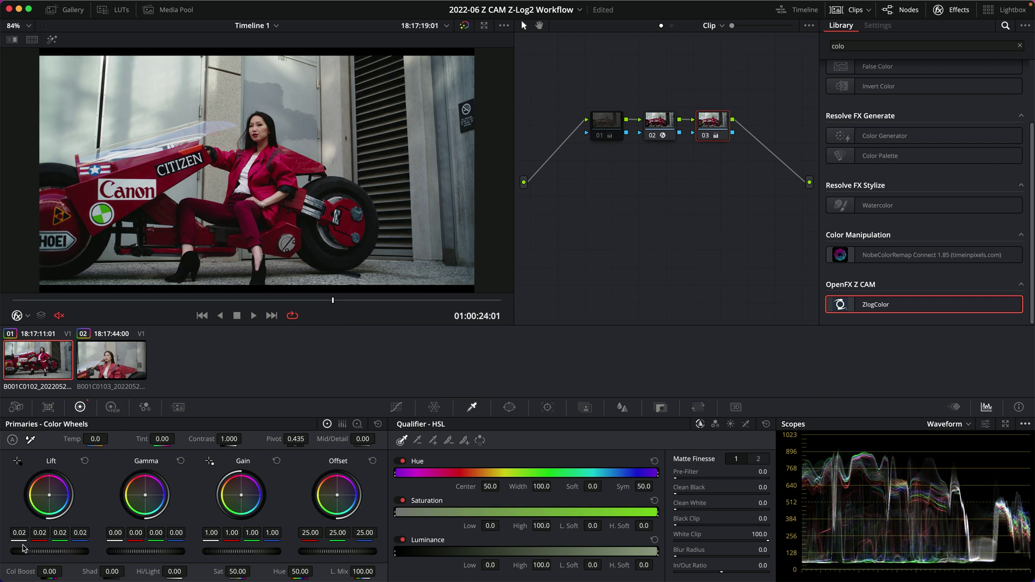
{"action": "left_click", "coordinate": [85, 460]}
{"action": "left_click", "coordinate": [356, 424]}
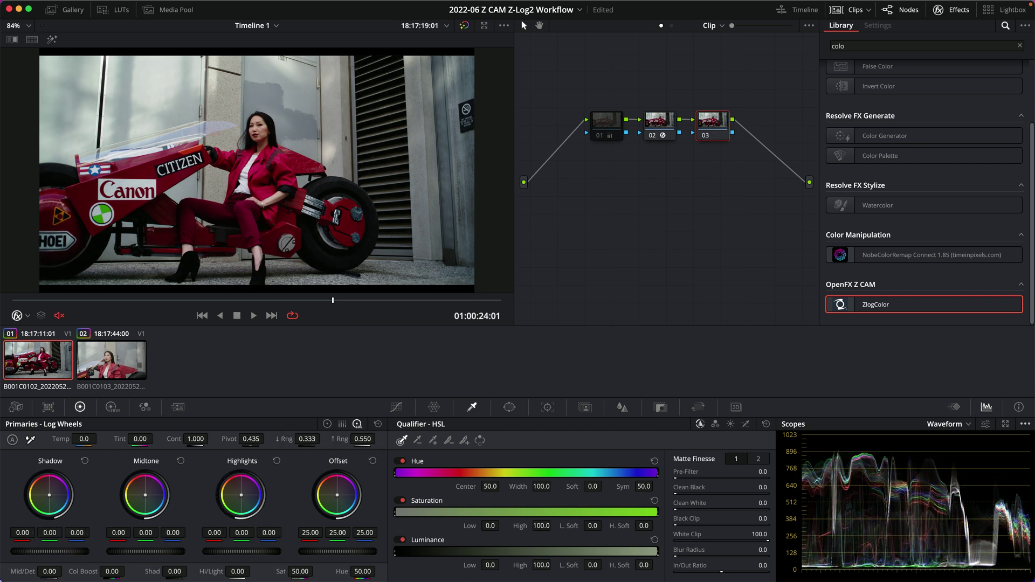
Try a log-wheel shadow level of 0.44 on node 03 and reset it
{"action": "left_click_drag", "start_coordinate": [30, 552], "coordinate": [79, 552]}
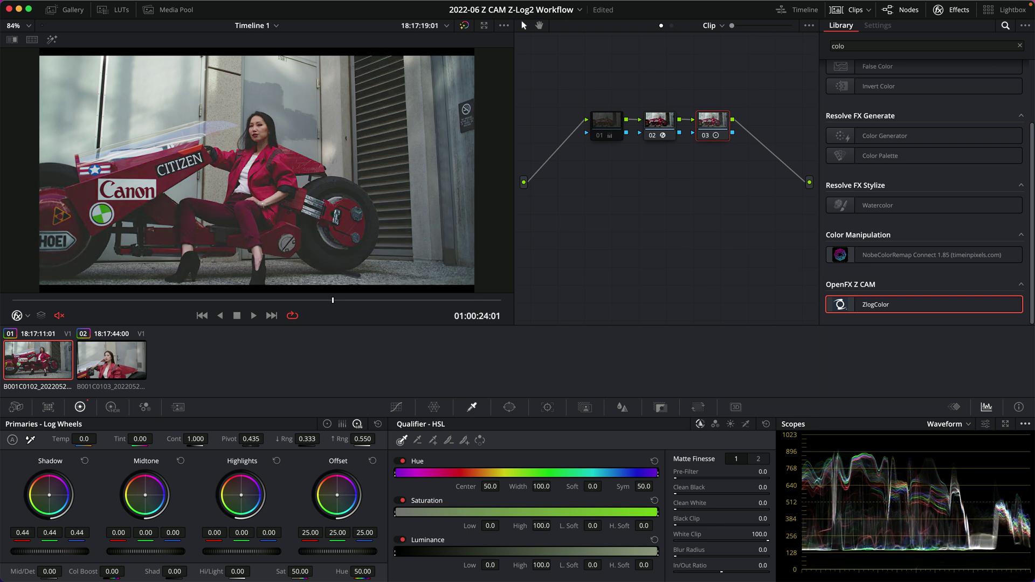
{"action": "left_click", "coordinate": [85, 461]}
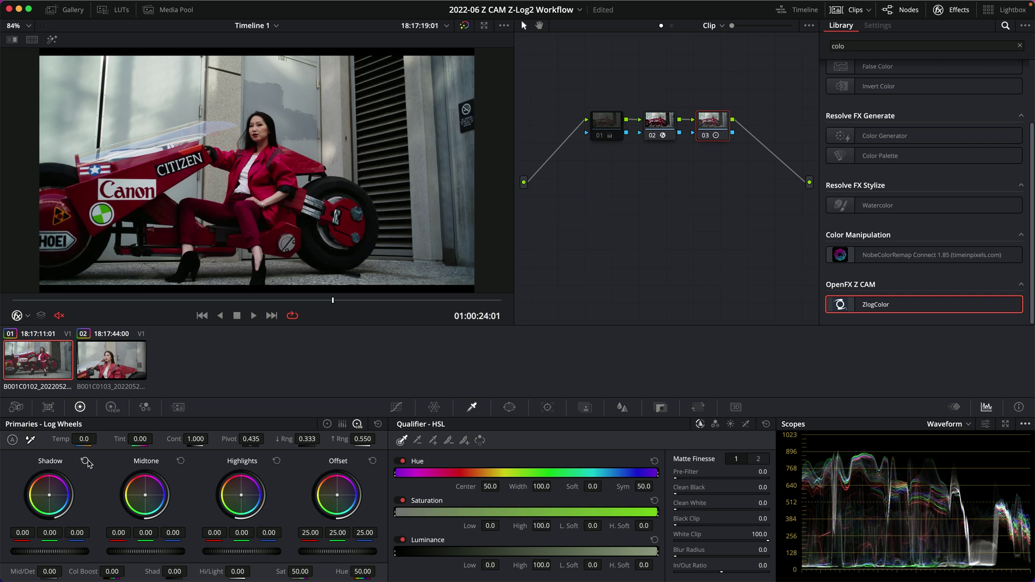
Reset all ZlogColor parameters on node 02 and set its output color space to Rec709
{"action": "left_click", "coordinate": [656, 132]}
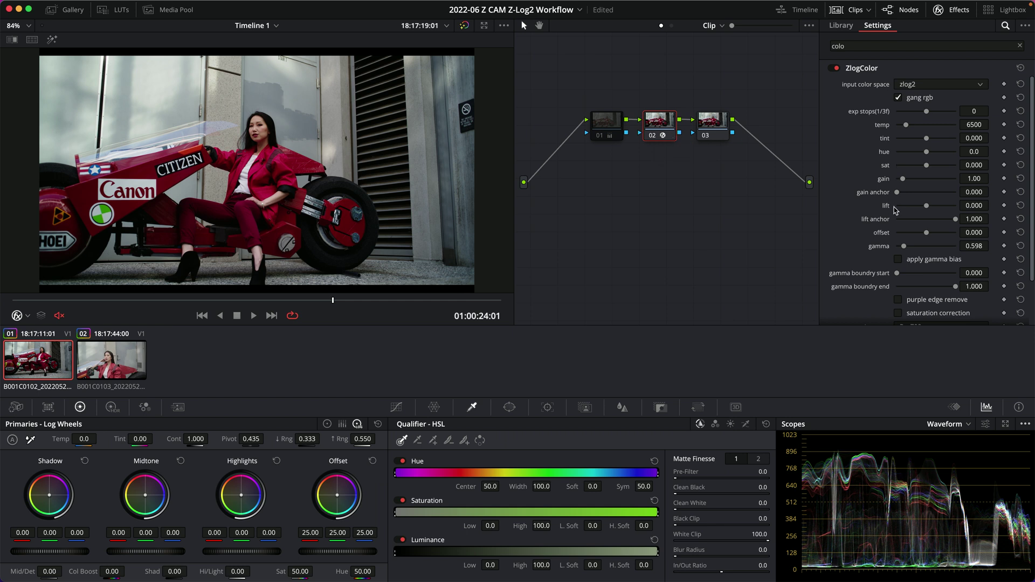
{"action": "left_click", "coordinate": [1020, 67]}
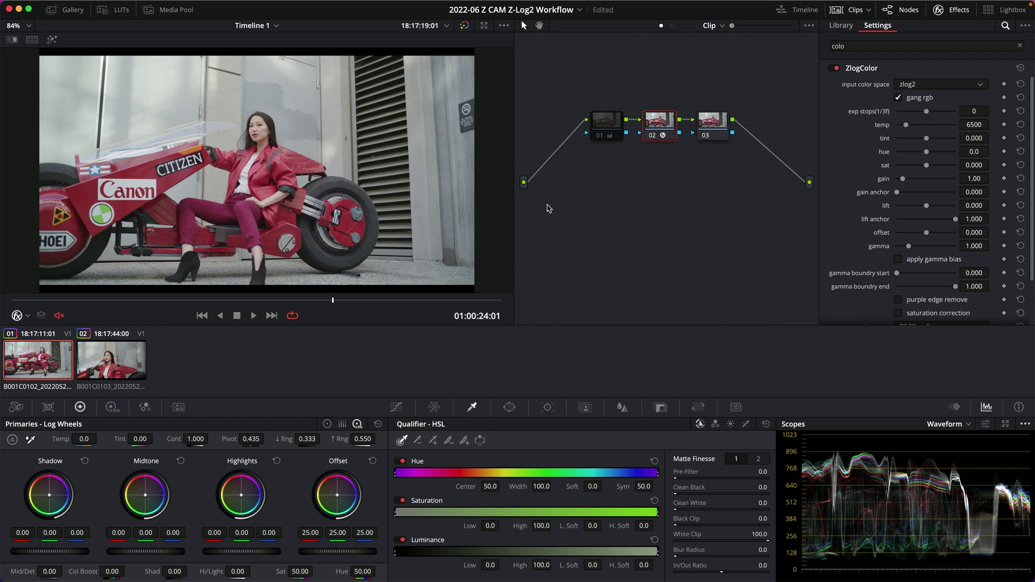
{"action": "left_click_drag", "start_coordinate": [1032, 191], "coordinate": [1032, 254]}
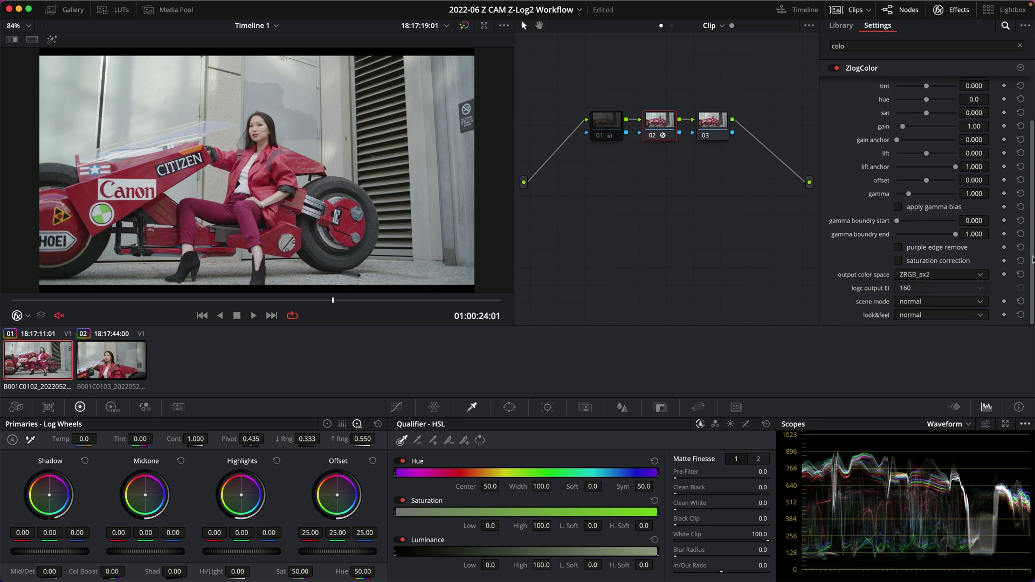
{"action": "left_click", "coordinate": [981, 277]}
{"action": "left_click", "coordinate": [924, 325]}
Switch to the browser to view the Z CAM E2 group post about ZLog2 footage and return to DaVinci Resolve
{"action": "key", "text": "super+Tab"}
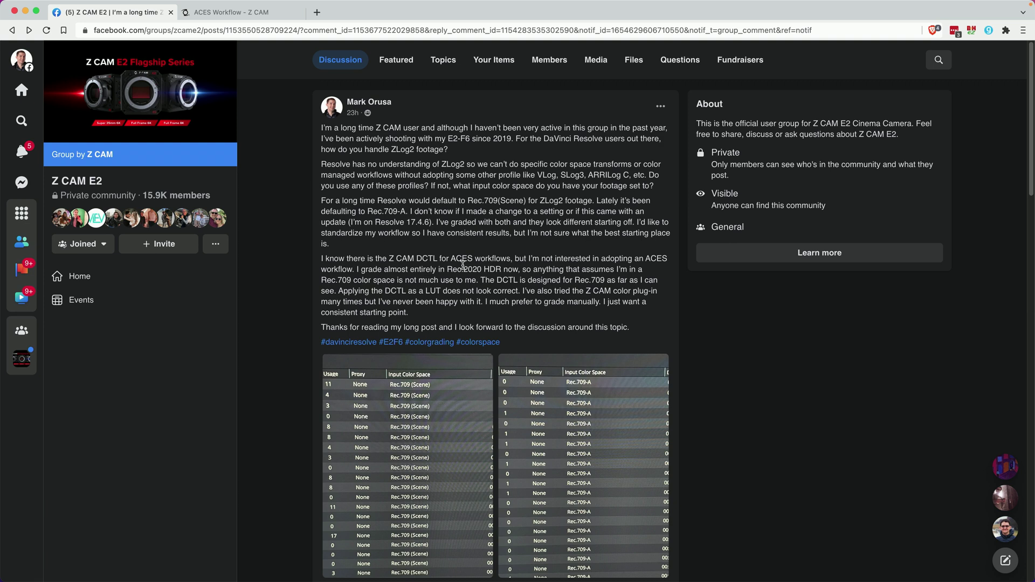
{"action": "key", "text": "super+Tab"}
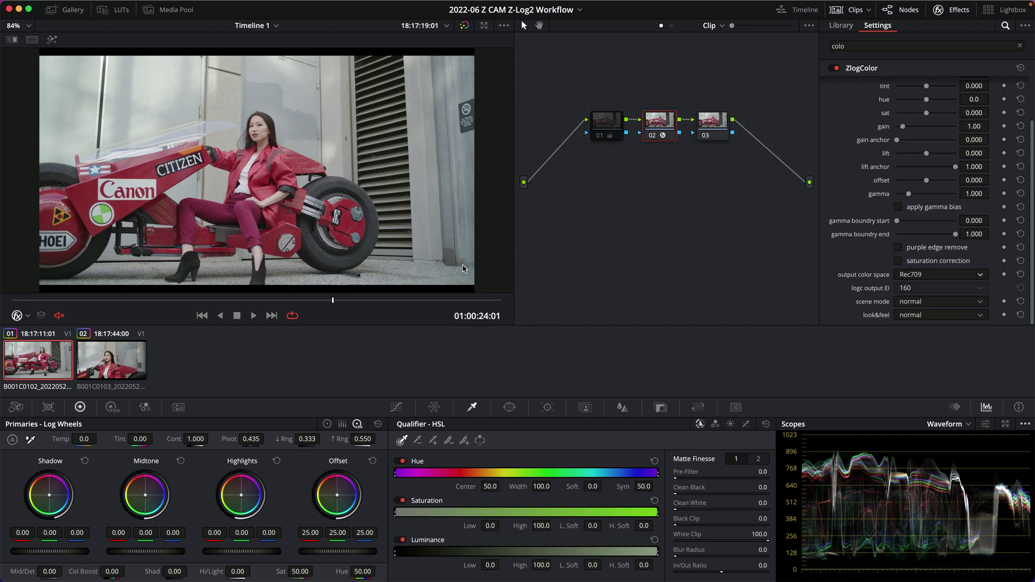